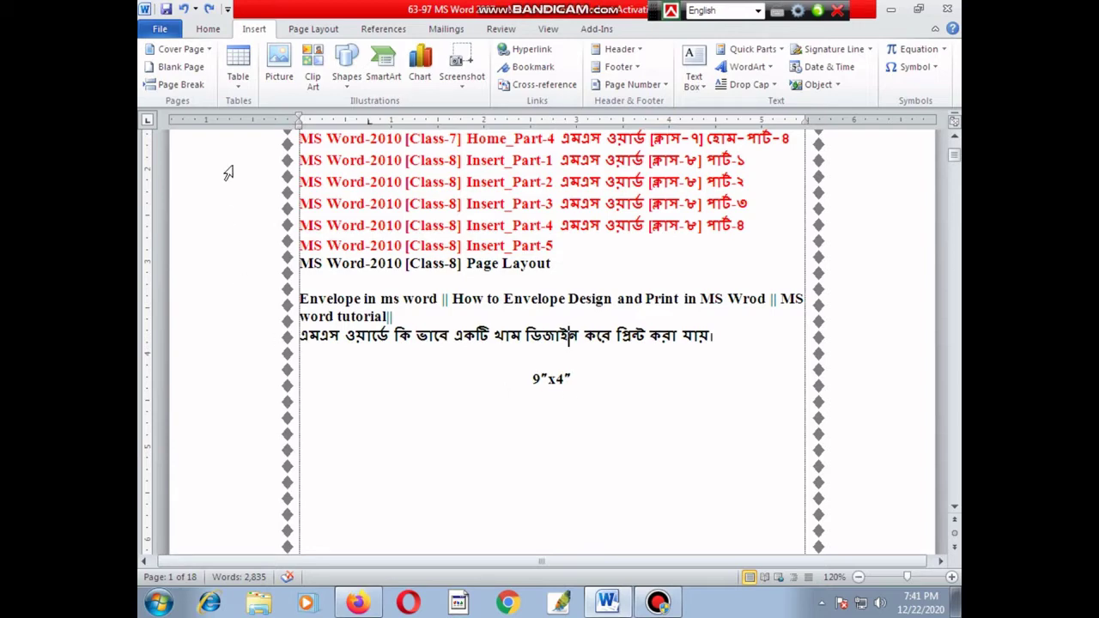
Step: Create a new blank document, Document3, from the File menu's Blank document template
scroll(164, 38, "up", 1)
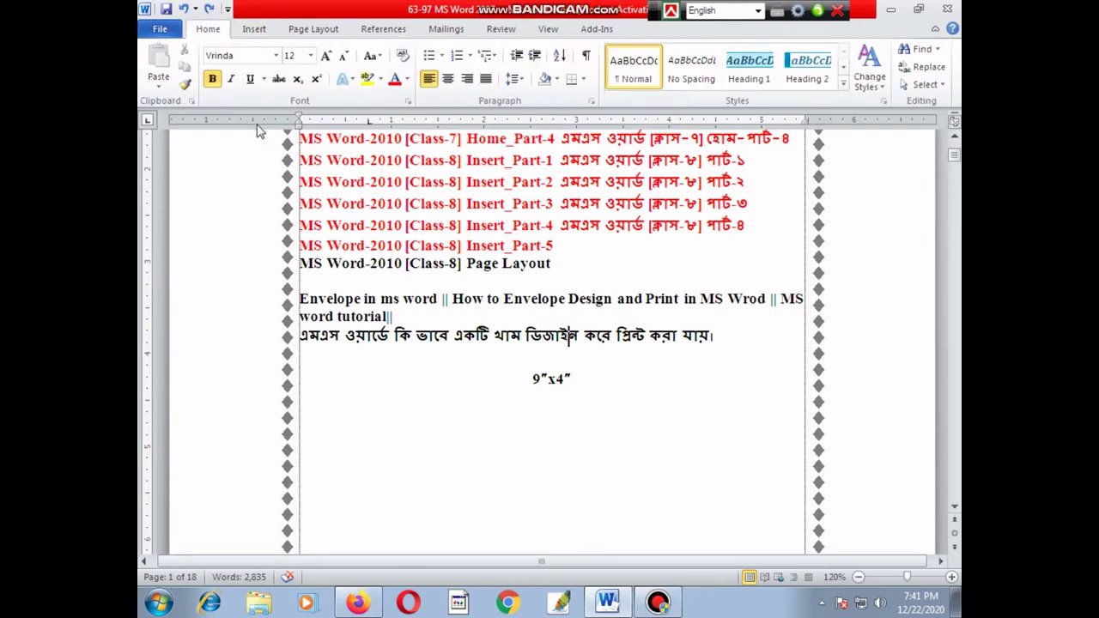
left_click(160, 31)
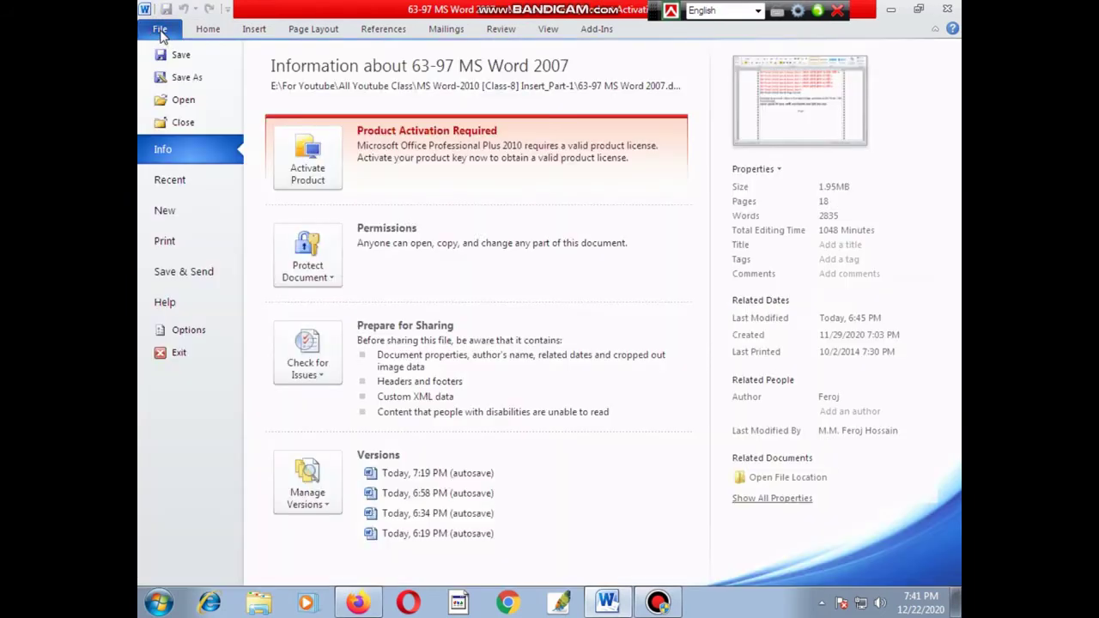
left_click(170, 212)
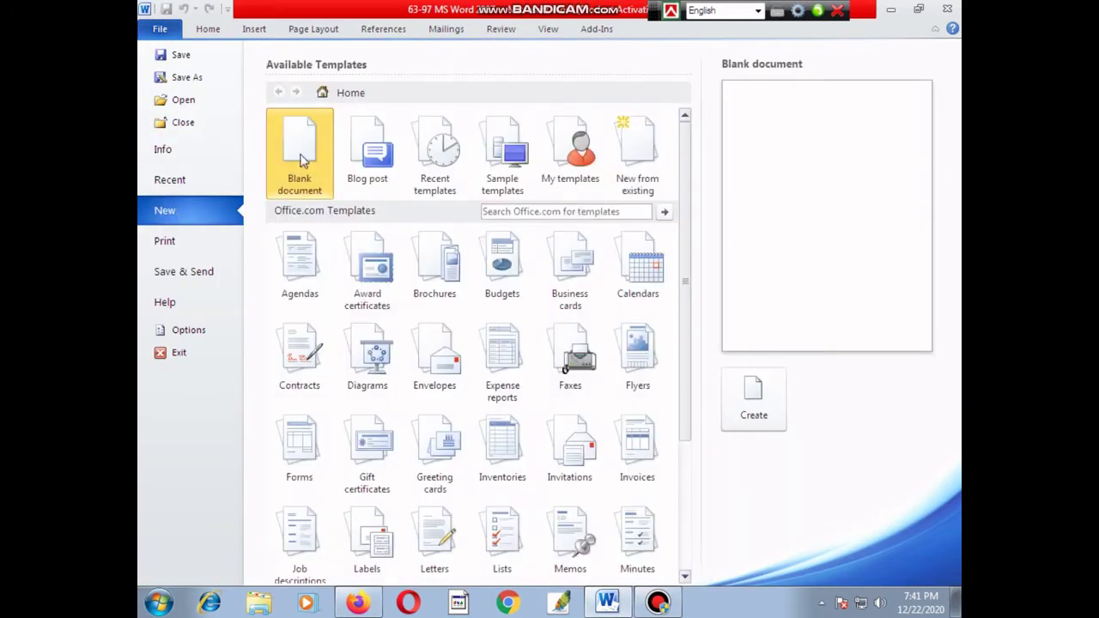
left_click(753, 404)
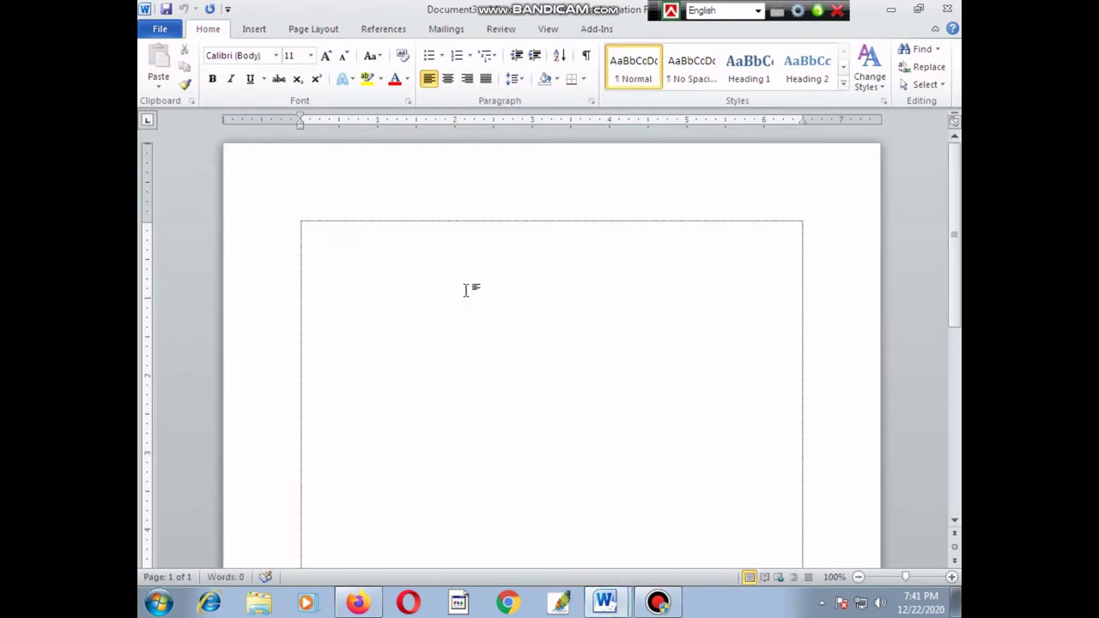
Step: Set a custom paper size of 9 inches wide by 4 inches high
left_click(311, 30)
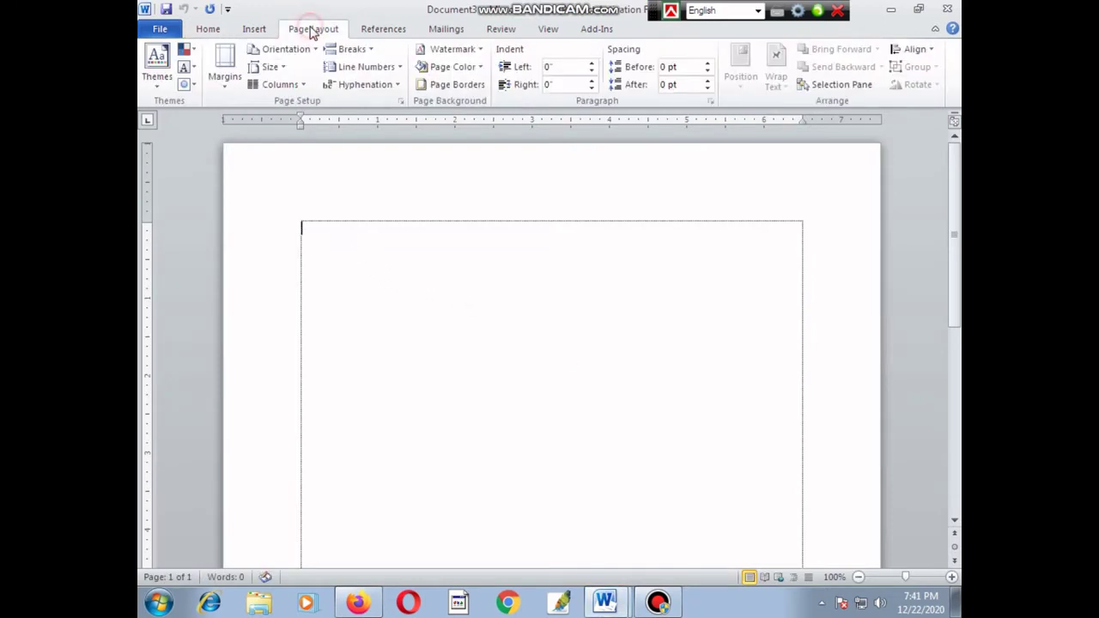
left_click(273, 67)
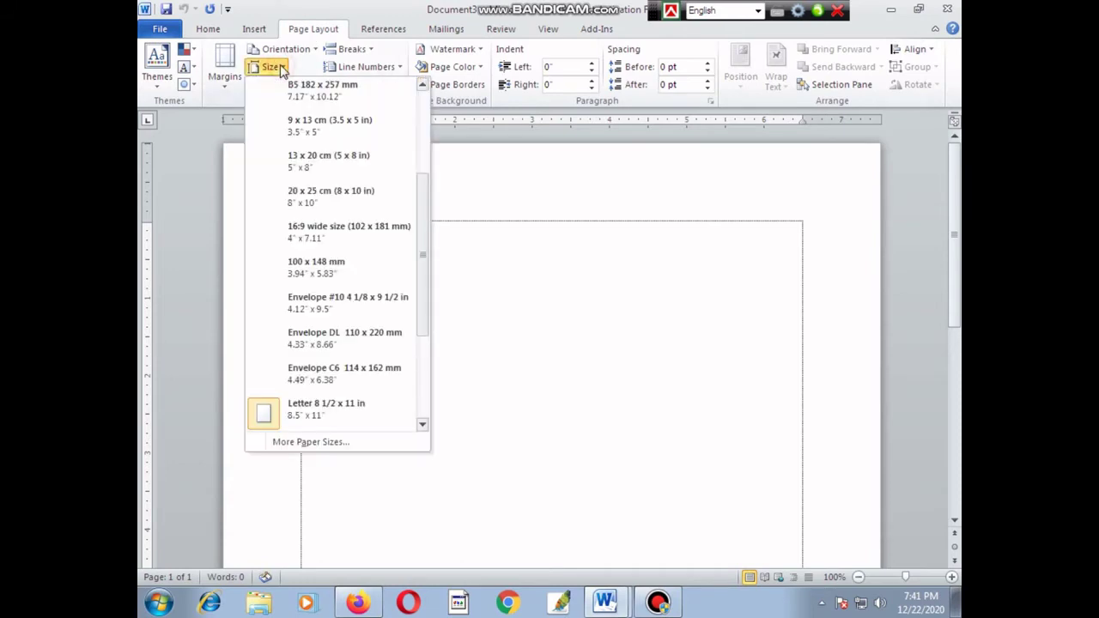
left_click(343, 442)
left_click_drag(454, 206, 323, 212)
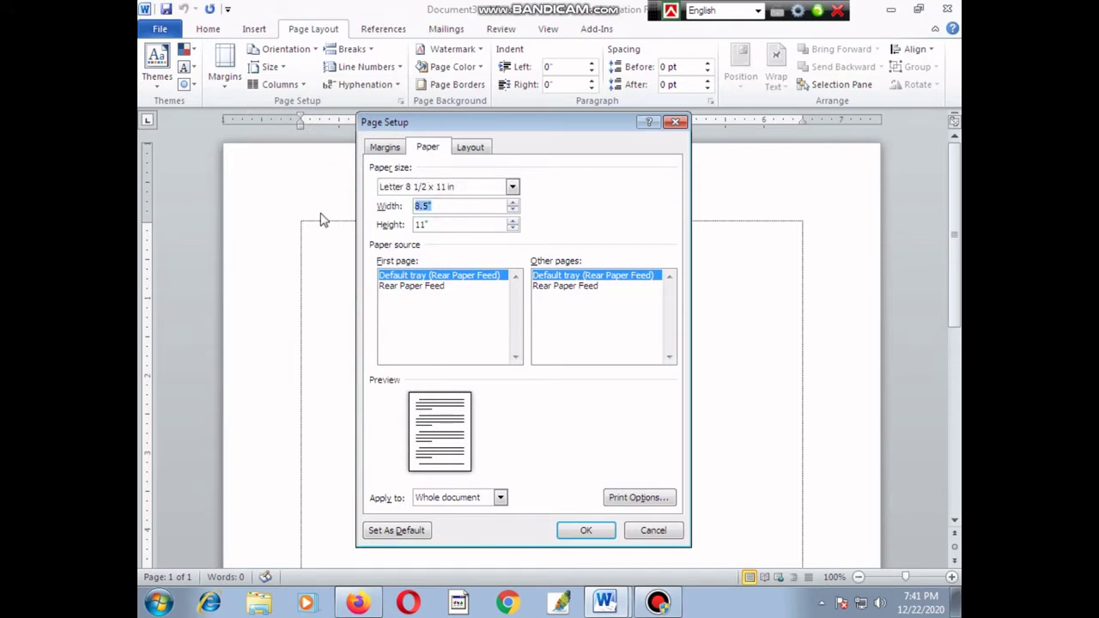
type("9")
key("Tab")
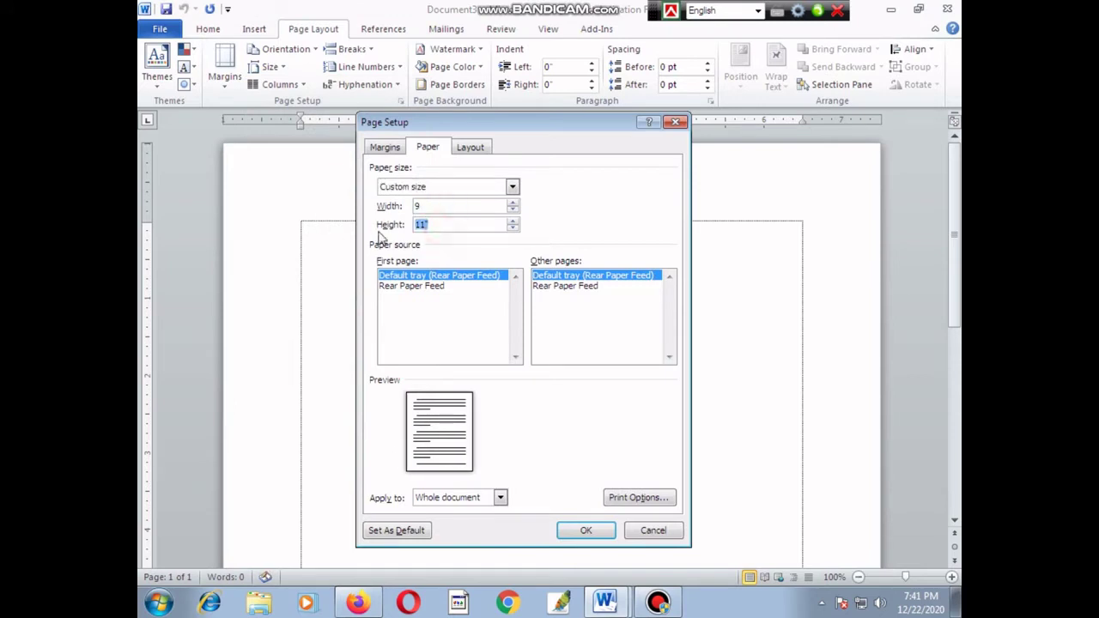
type("4")
Step: Set the page margins to 0.5 inch and apply the page setup
left_click(391, 148)
double_click(453, 185)
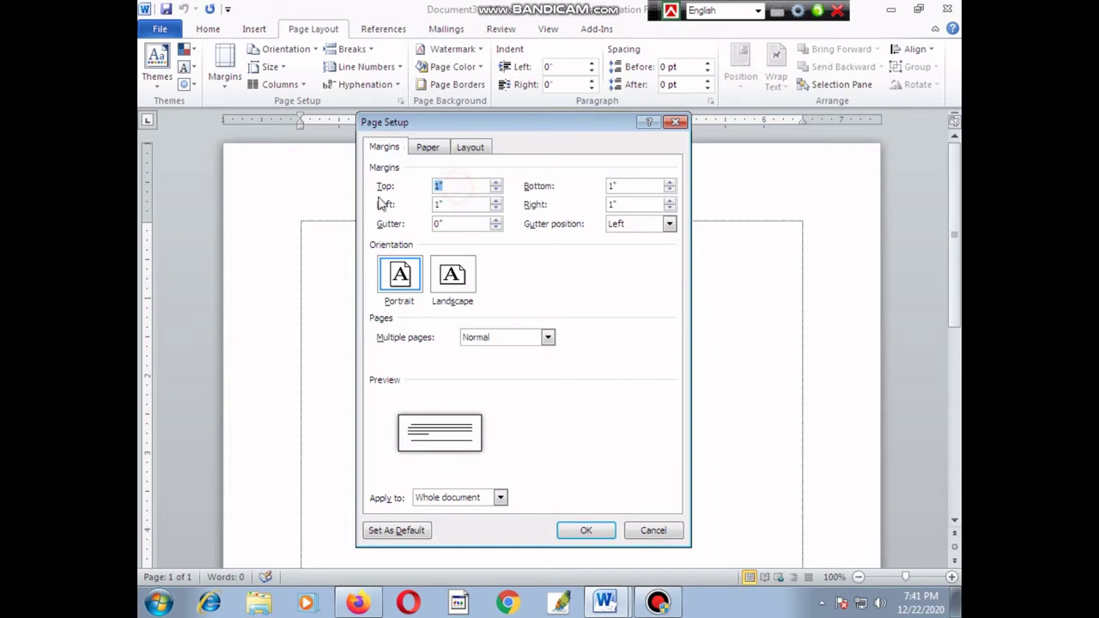
type(".5")
key("Tab")
type(".")
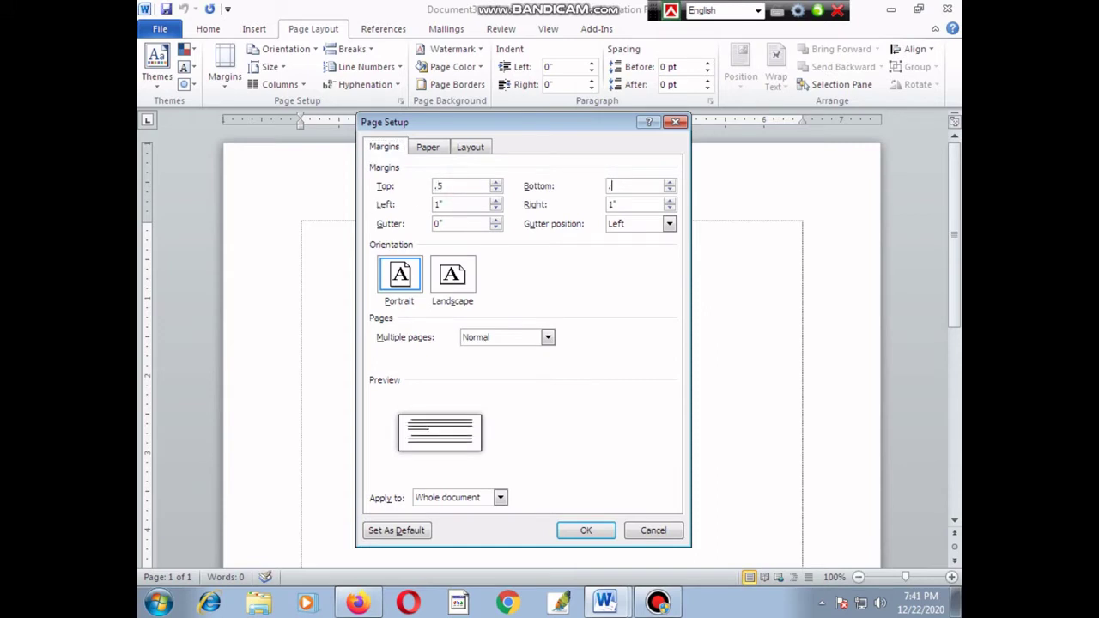
type("5")
key("Tab")
key("Tab")
type(".")
left_click(585, 530)
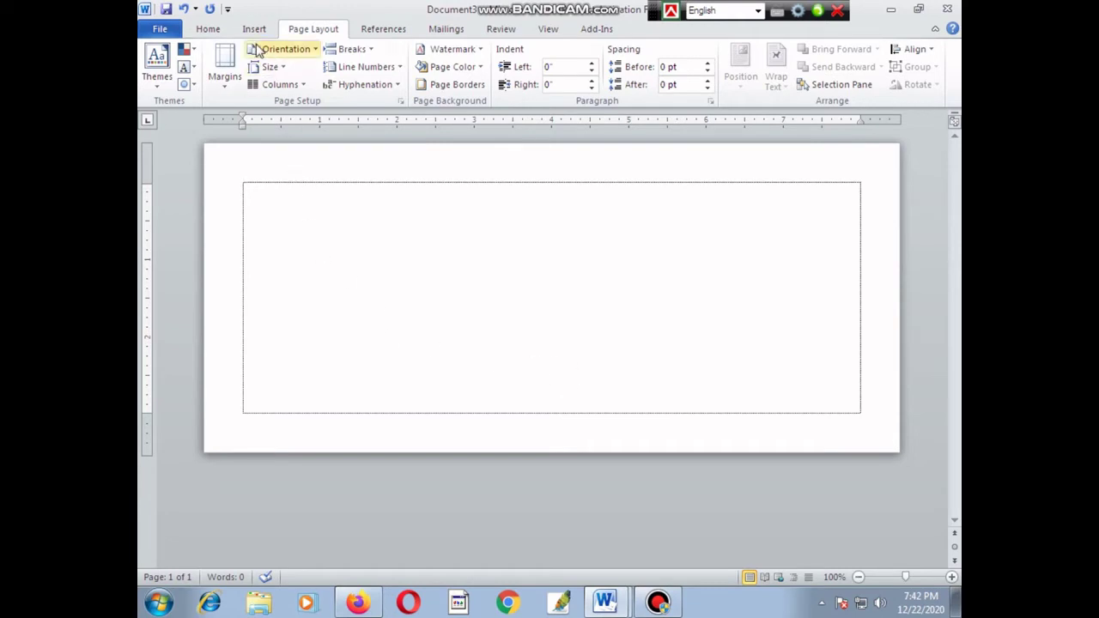
Step: Insert the Logo picture from the Desktop's For Envelope design folder
left_click(255, 33)
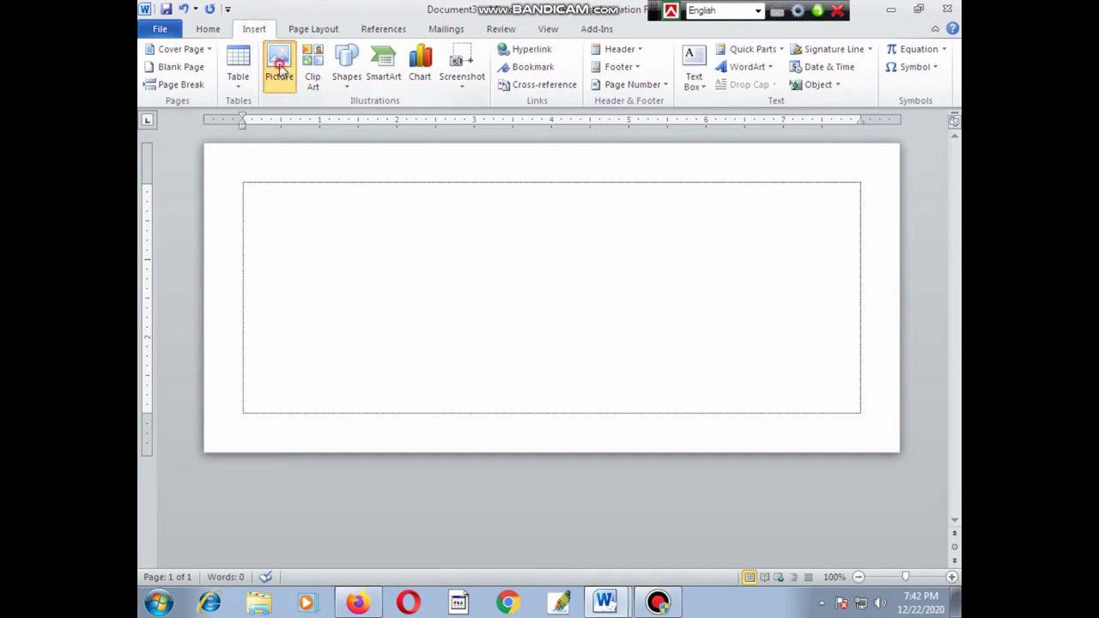
left_click(278, 67)
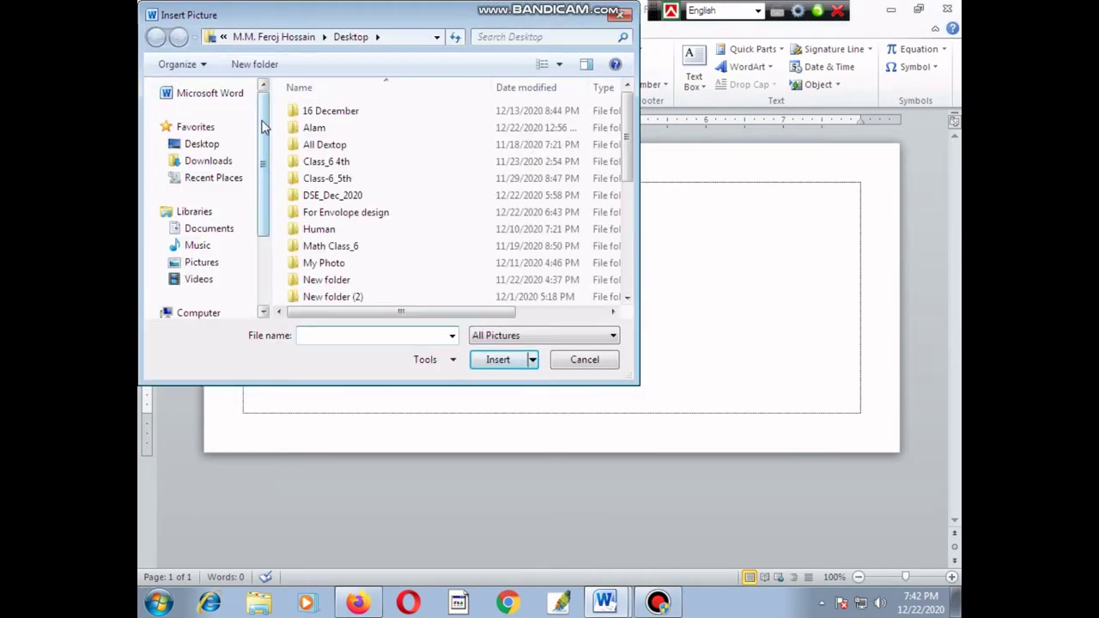
left_click(204, 148)
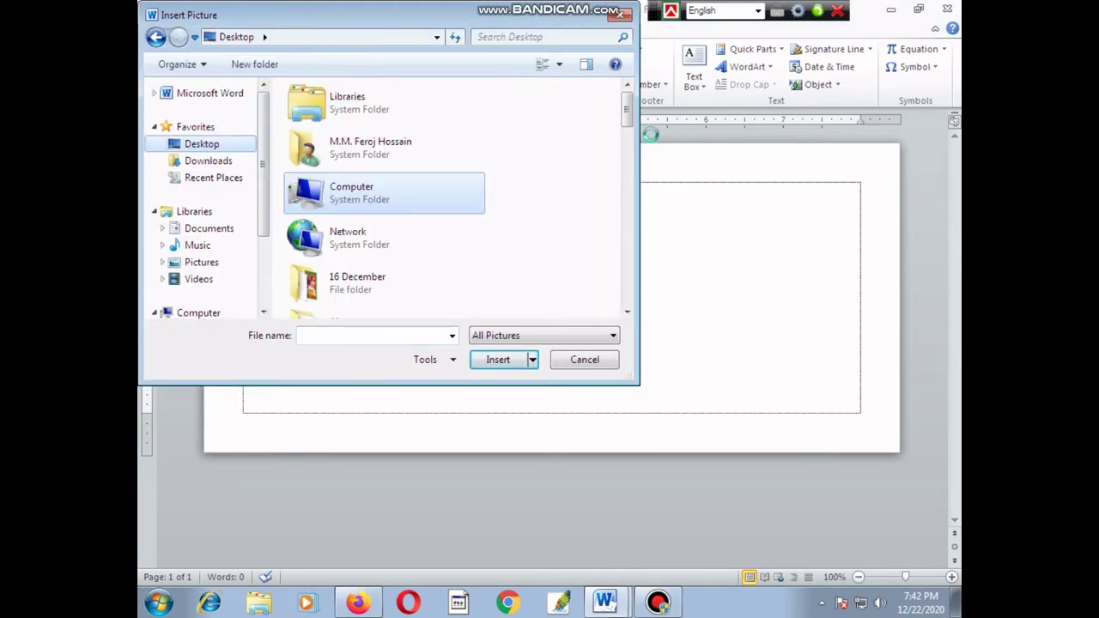
left_click_drag(628, 116, 627, 175)
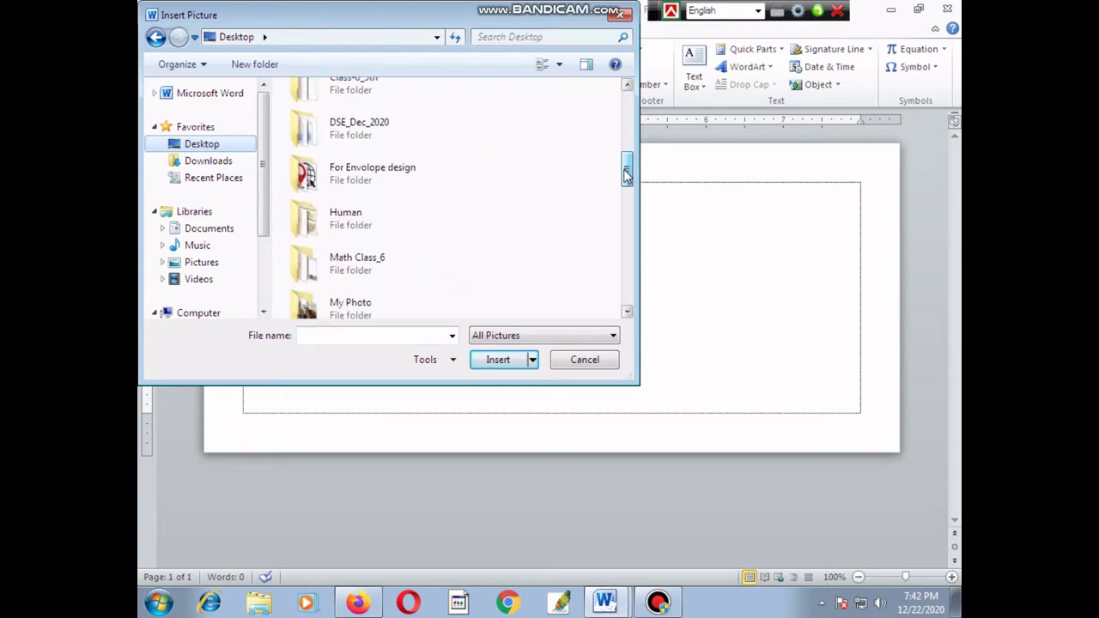
double_click(367, 179)
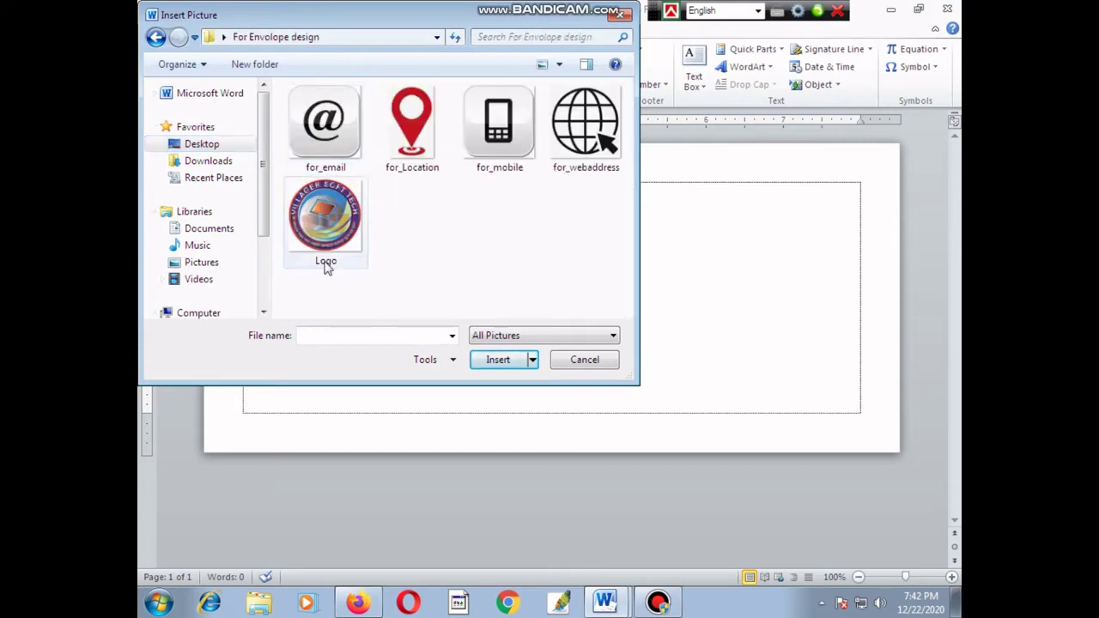
left_click(331, 223)
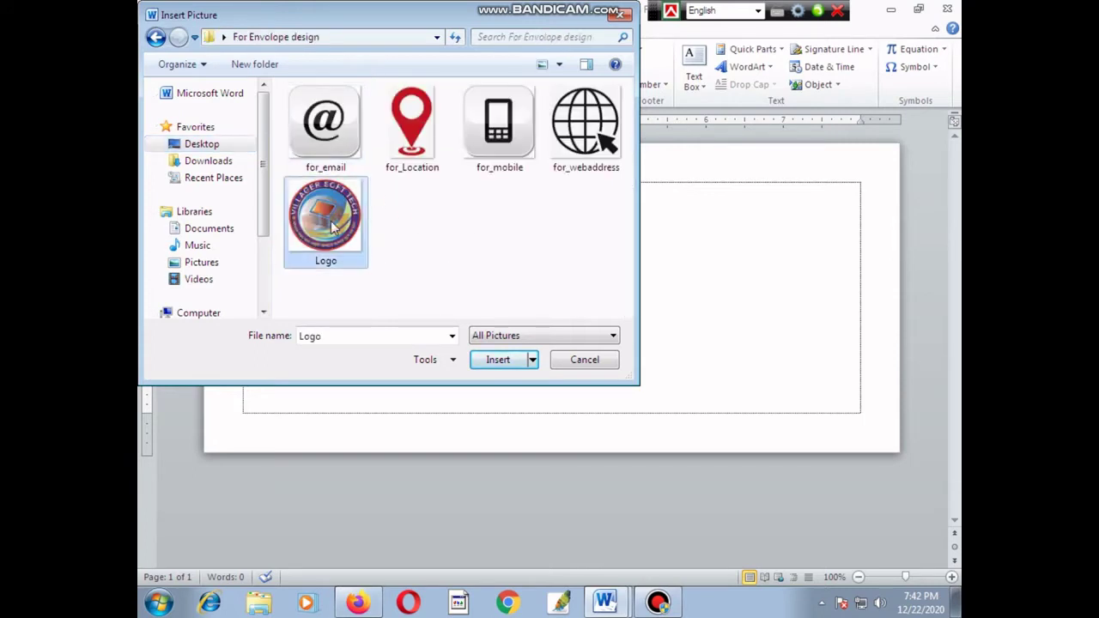
left_click(495, 361)
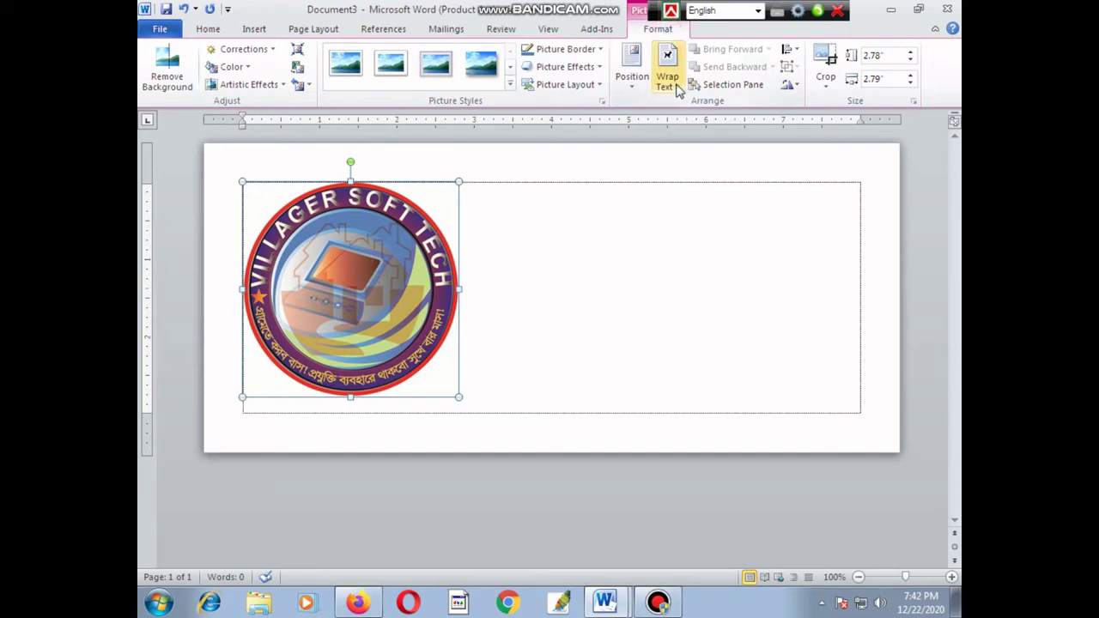
Step: Set the logo to In Front of Text and shrink it to about 0.8 inches in the top-left corner
left_click(677, 89)
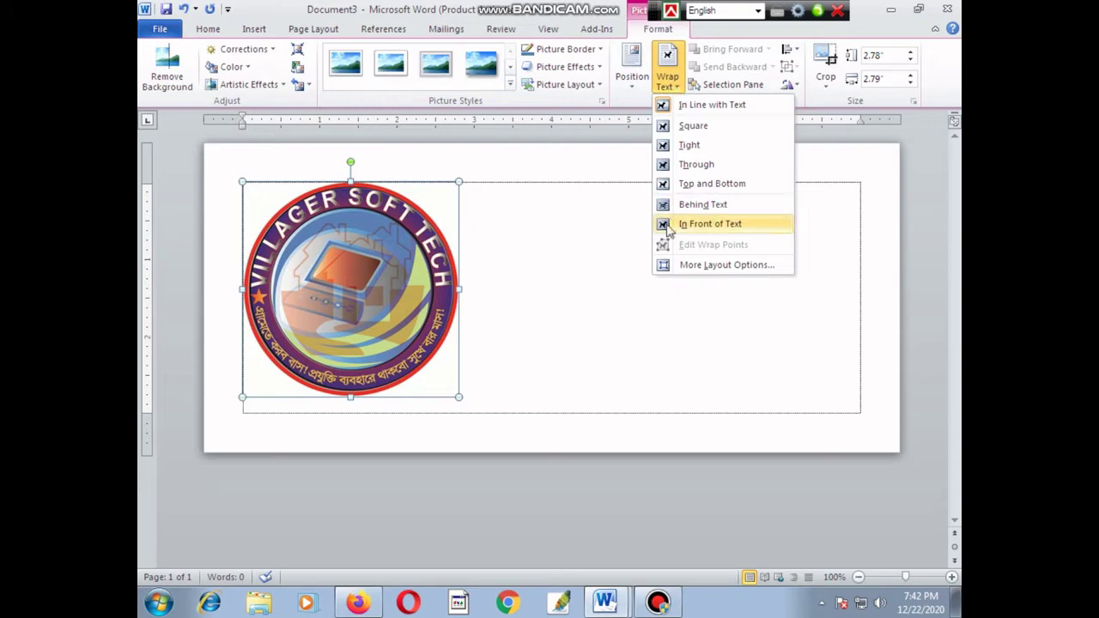
left_click(702, 225)
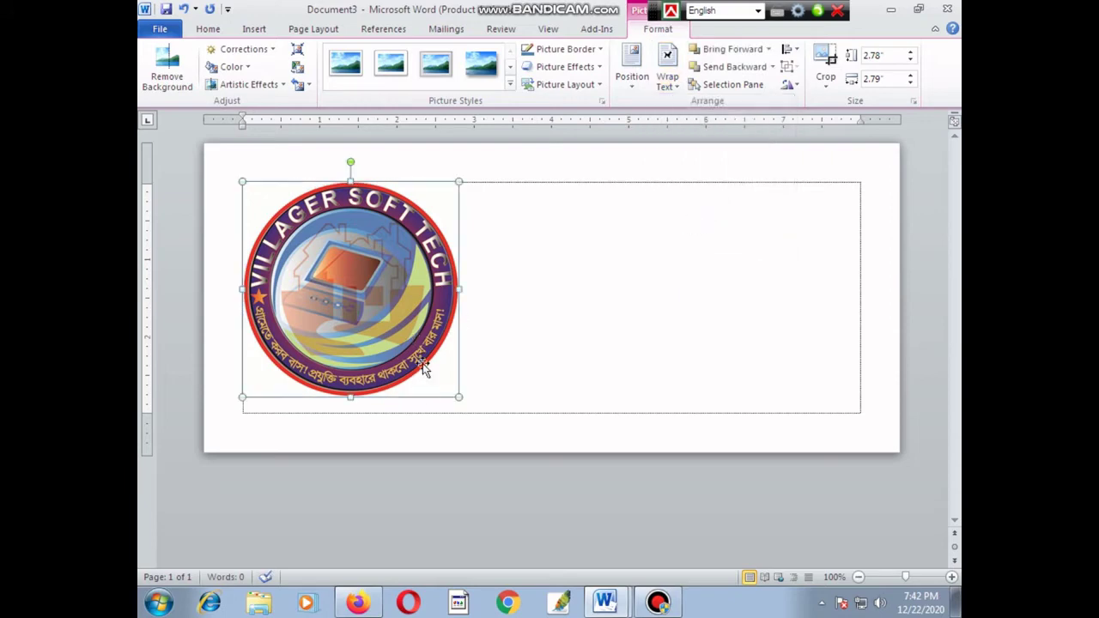
left_click_drag(456, 396, 305, 255)
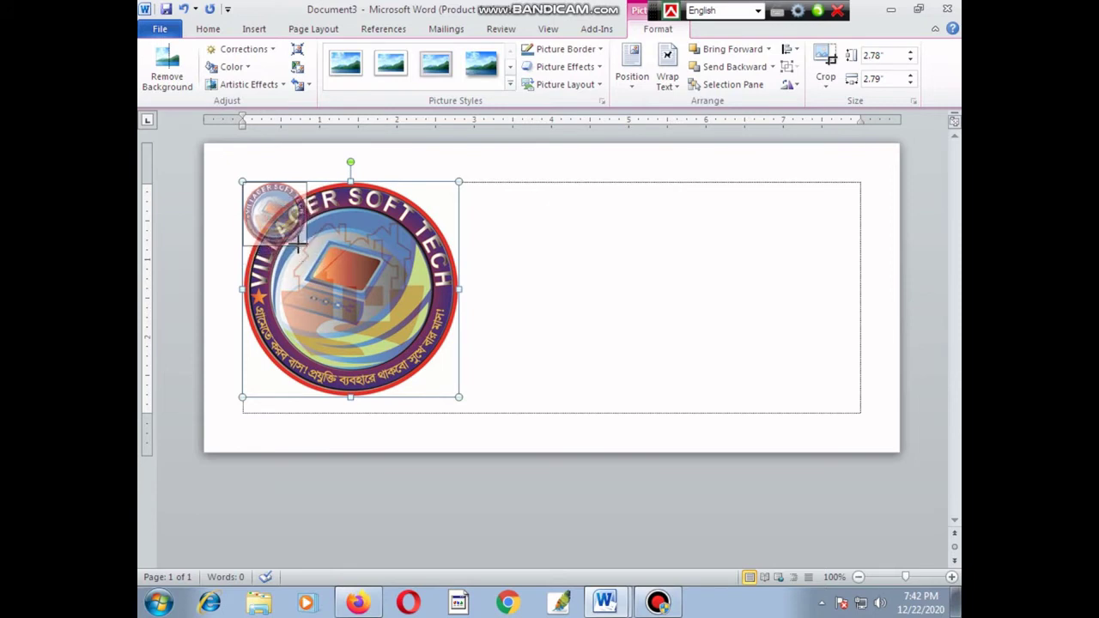
left_click_drag(305, 255, 300, 247)
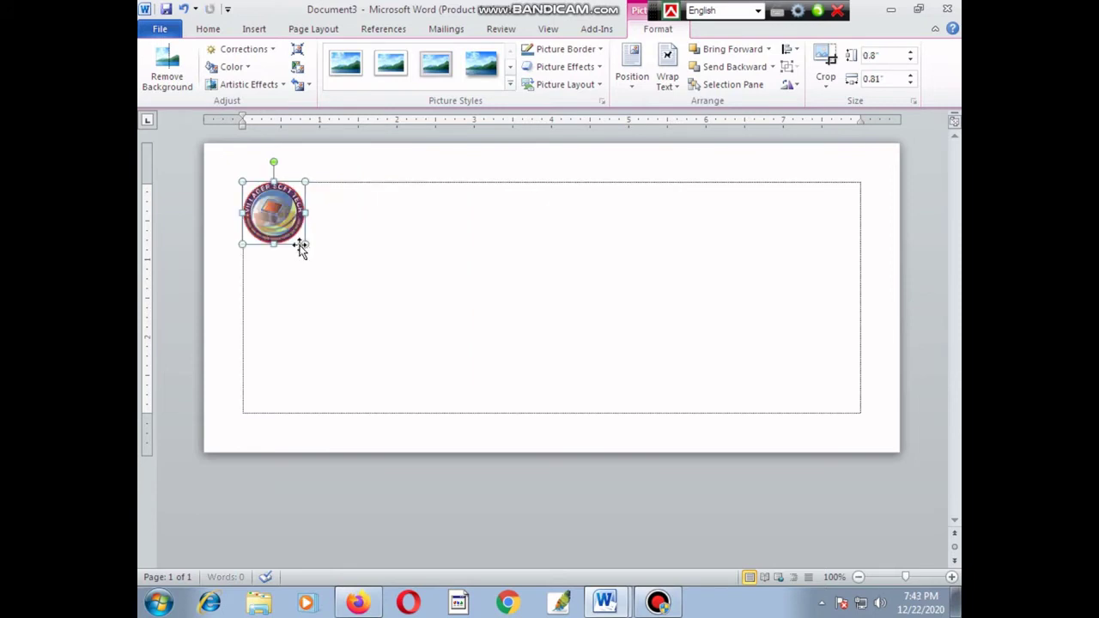
left_click(275, 288)
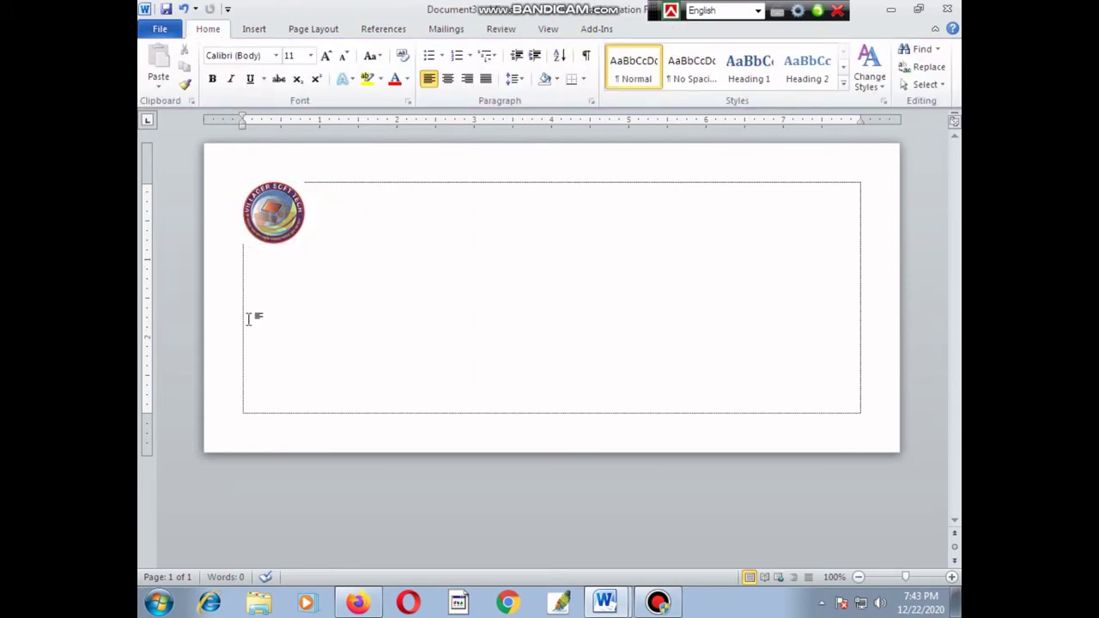
left_click(247, 317)
Step: Add a blue-style WordArt reading 'Villager Soft Tech' in place of the placeholder text
left_click(252, 31)
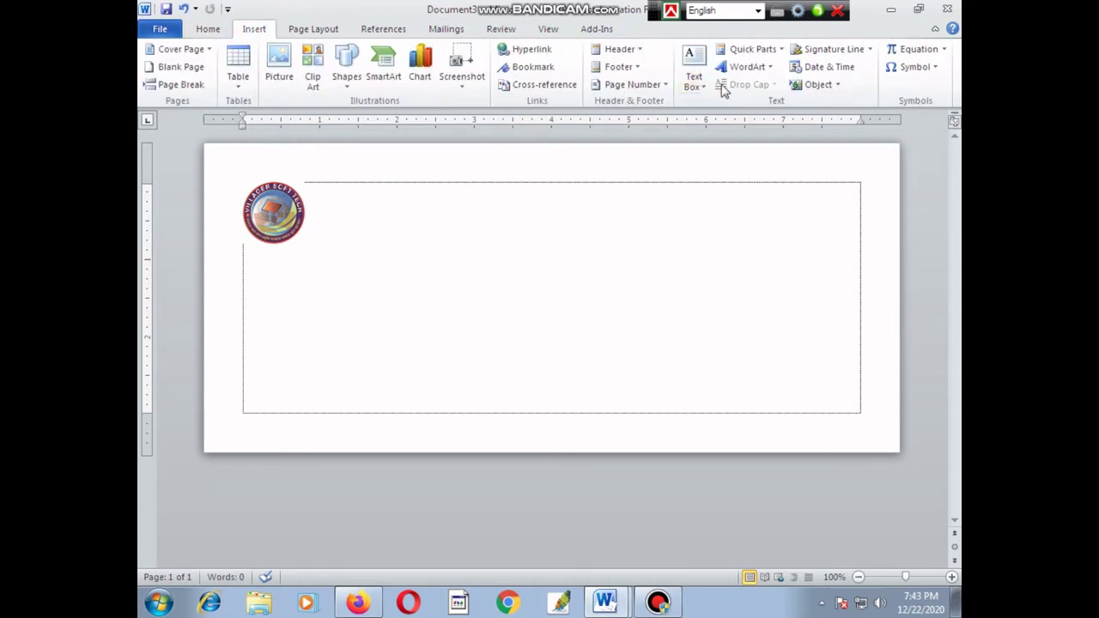
left_click(767, 70)
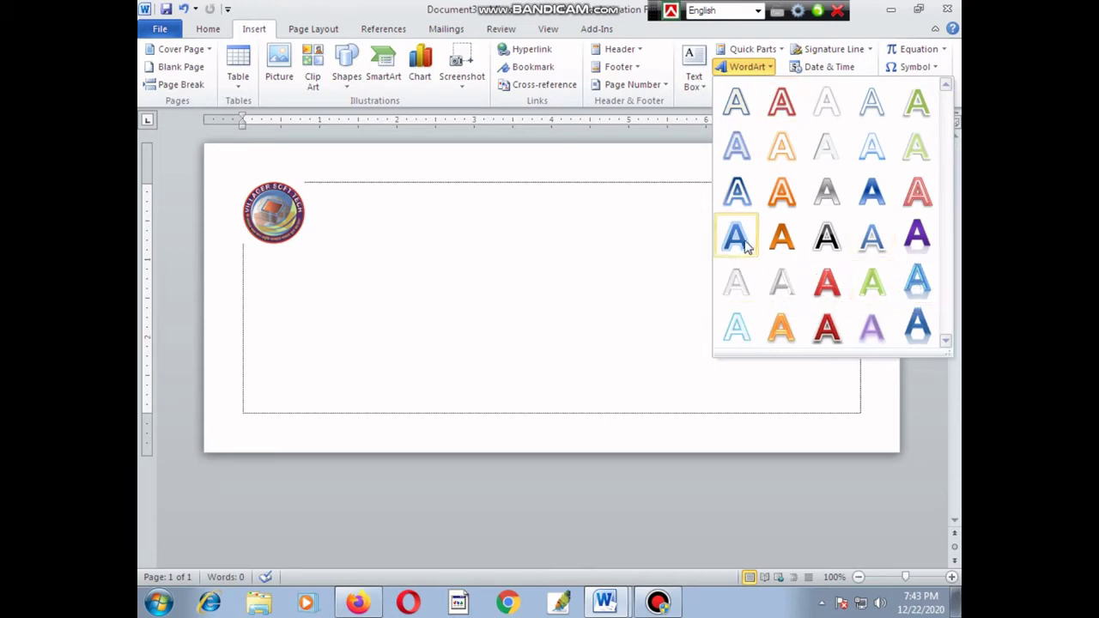
left_click(876, 202)
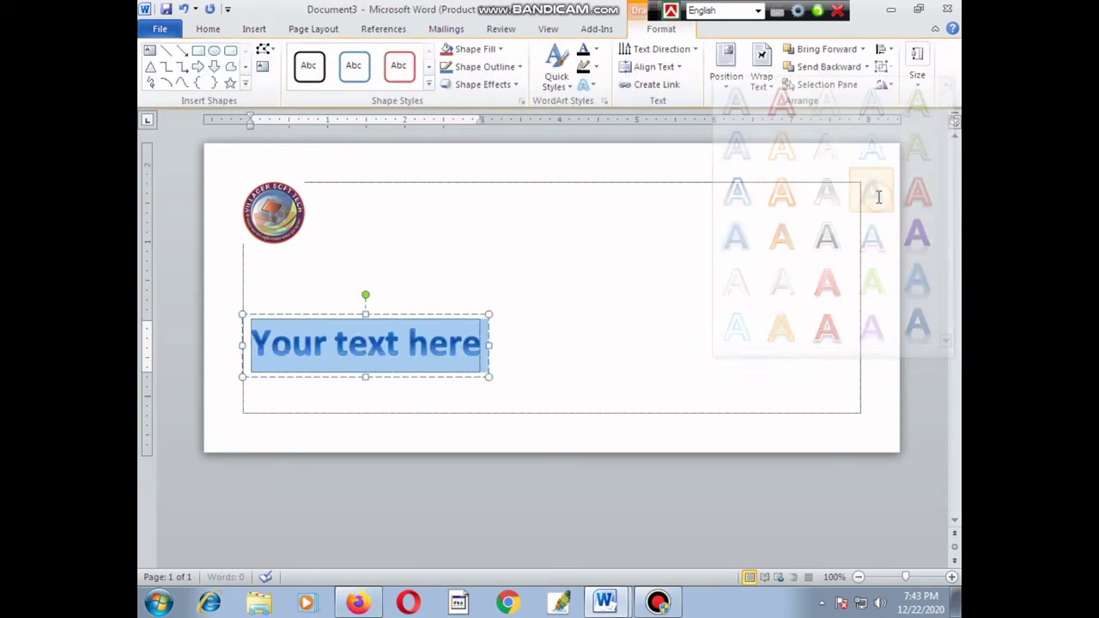
double_click(375, 347)
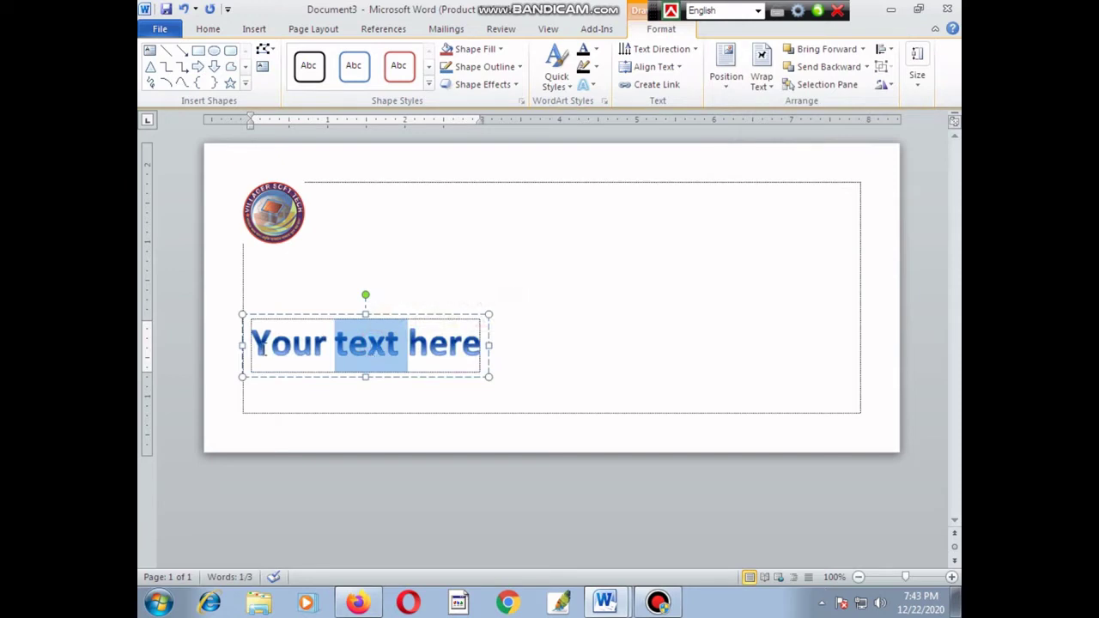
left_click_drag(253, 345, 446, 348)
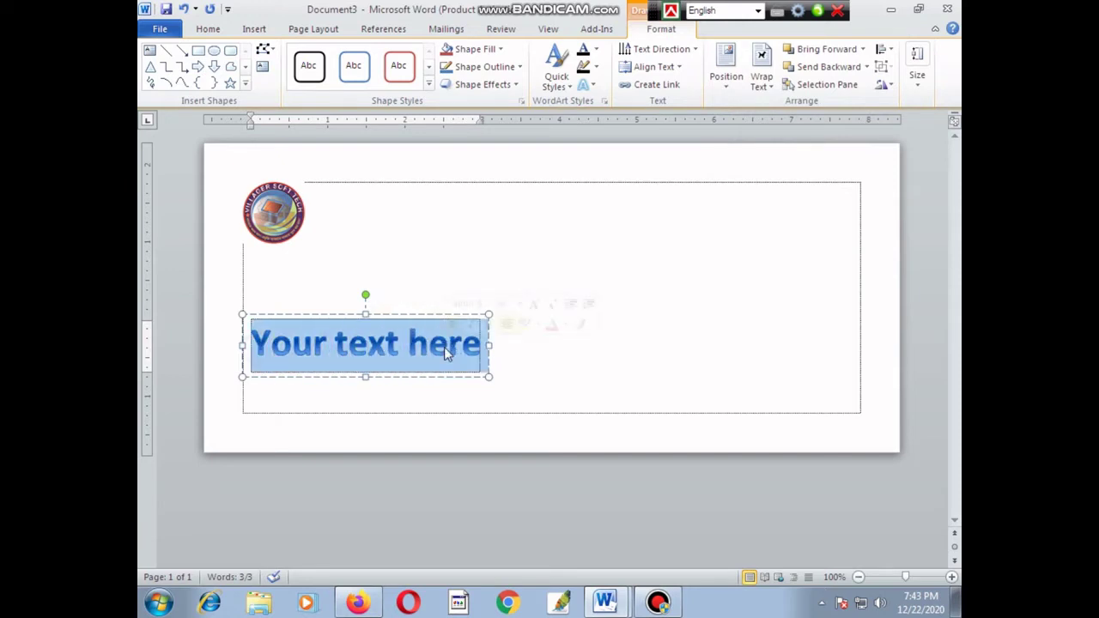
key("Delete")
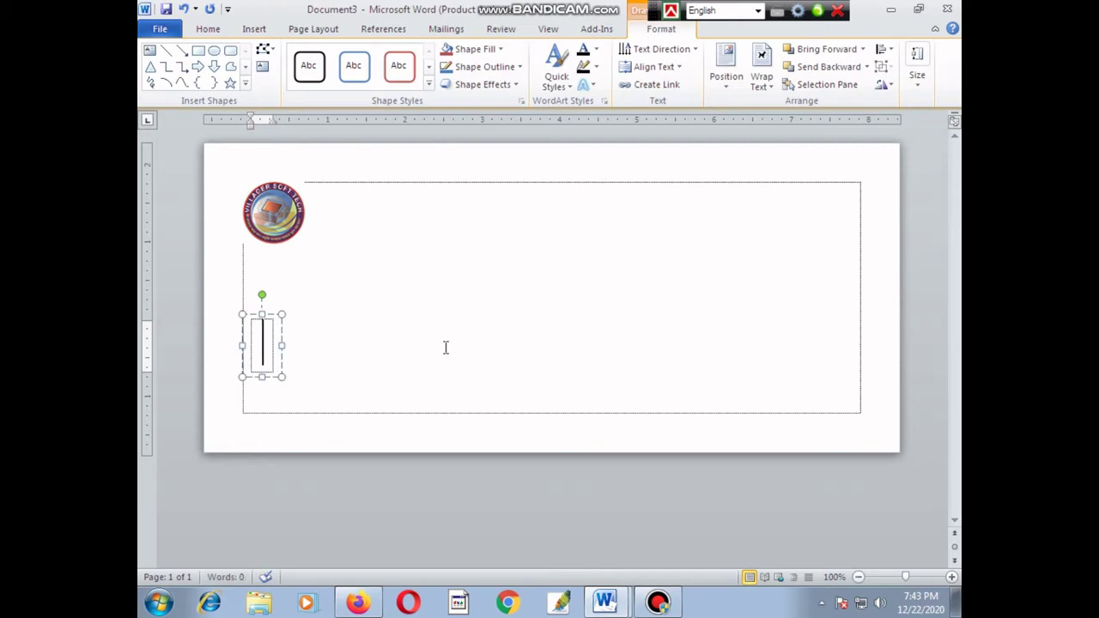
type("Villa")
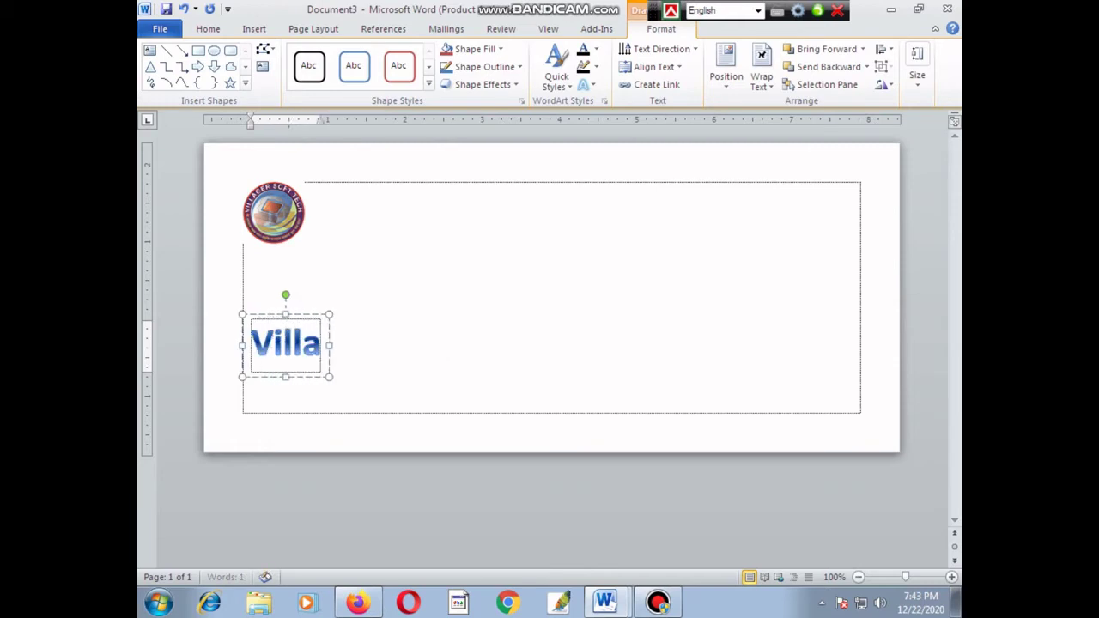
type("ger So")
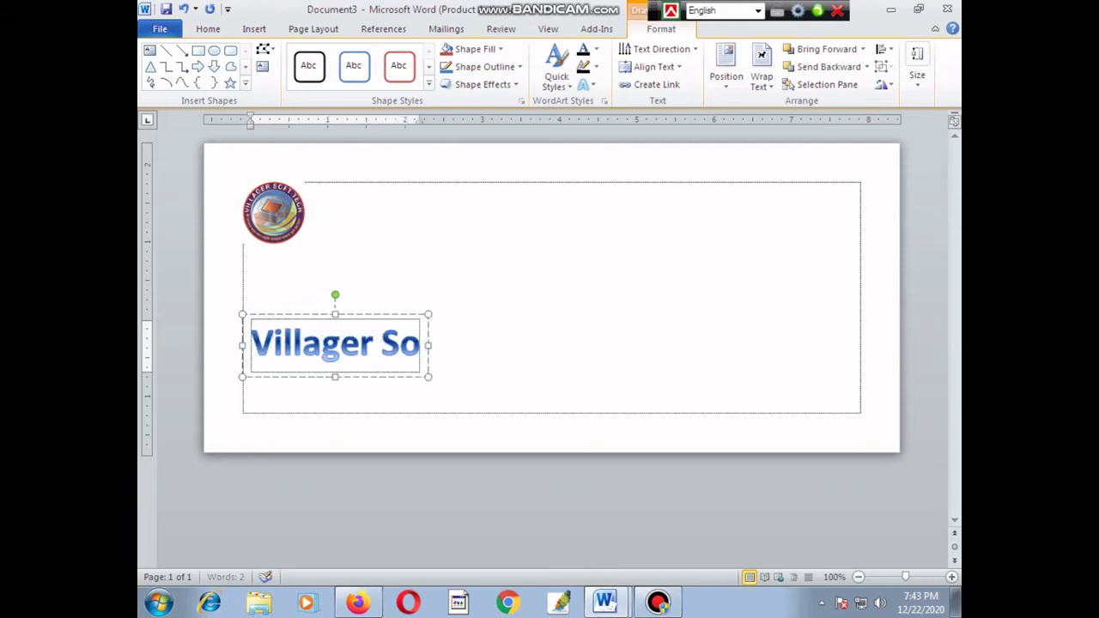
type("ft Tech")
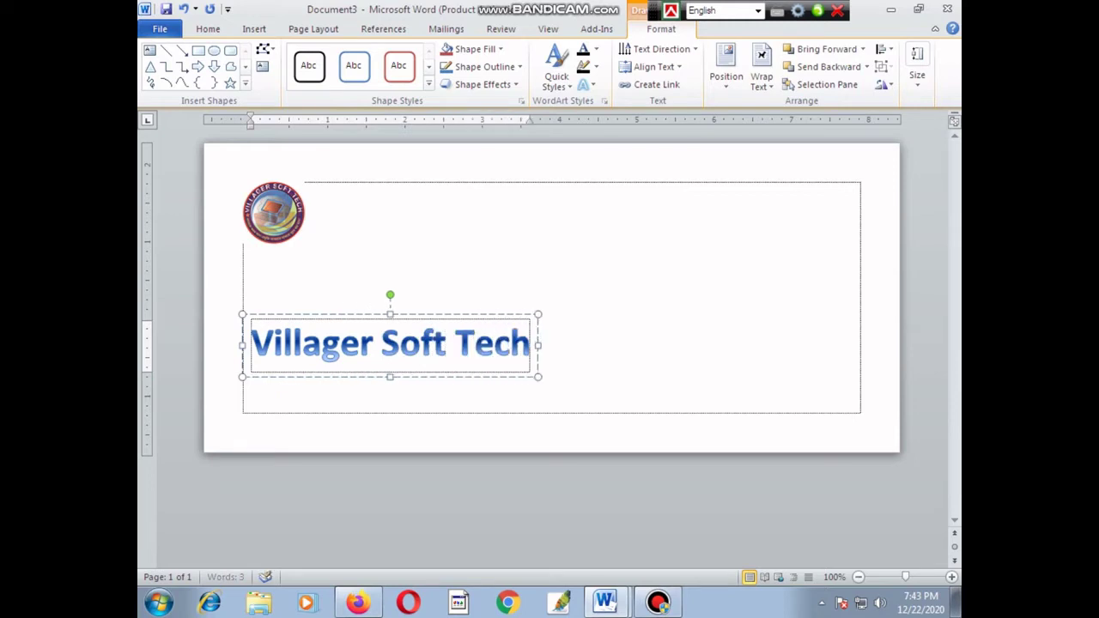
left_click(437, 318)
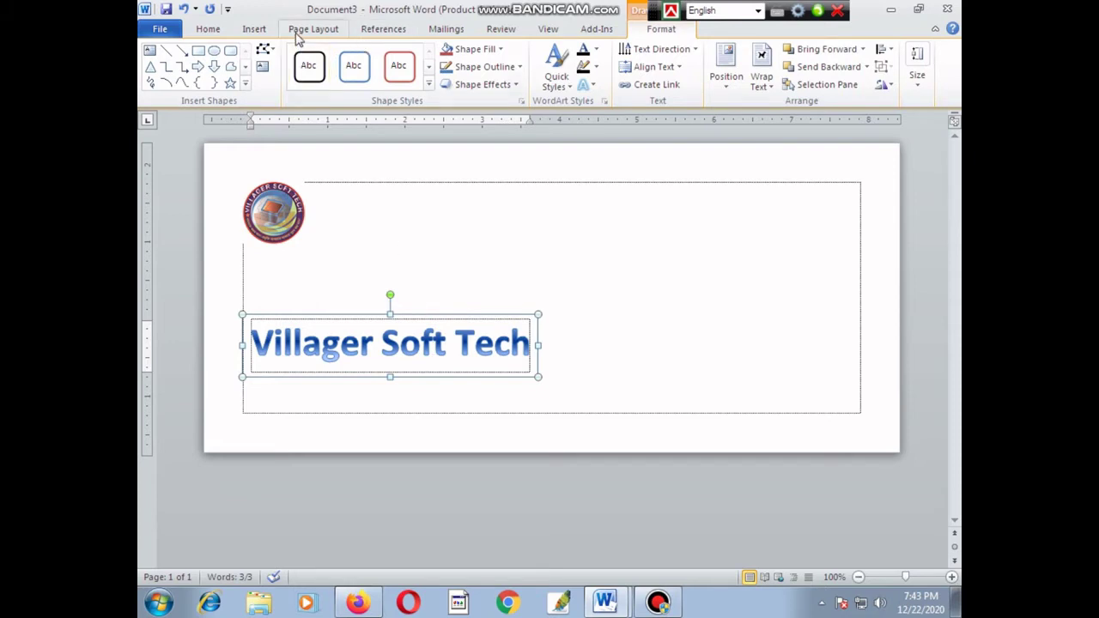
Step: Shrink the company name WordArt to 18 pt
left_click(206, 30)
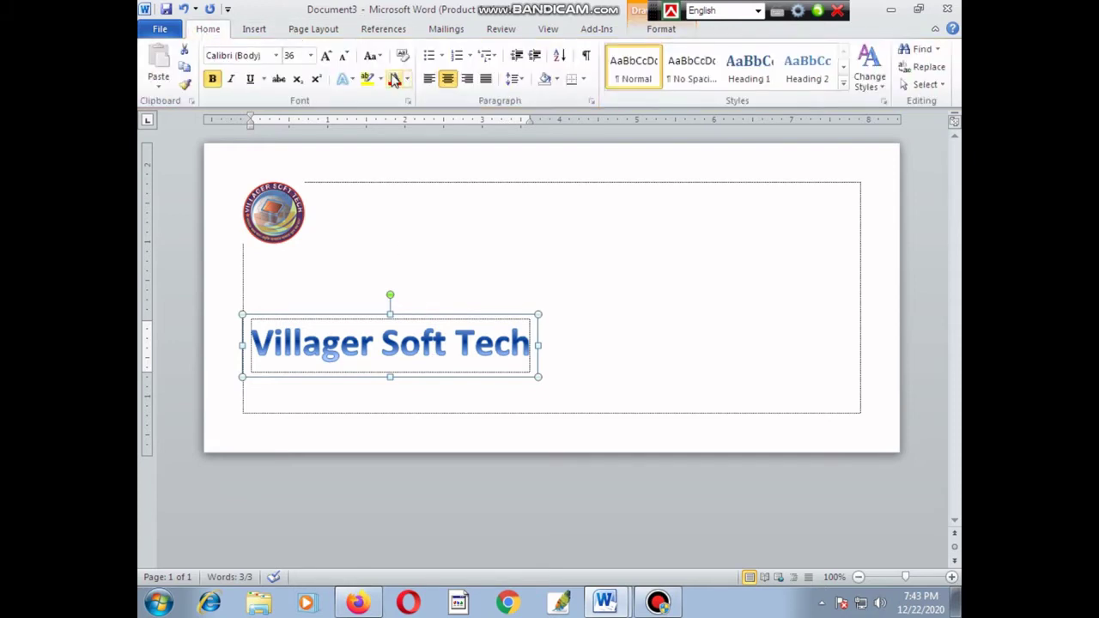
left_click(345, 56)
left_click(345, 56)
left_click(345, 56)
left_click(344, 55)
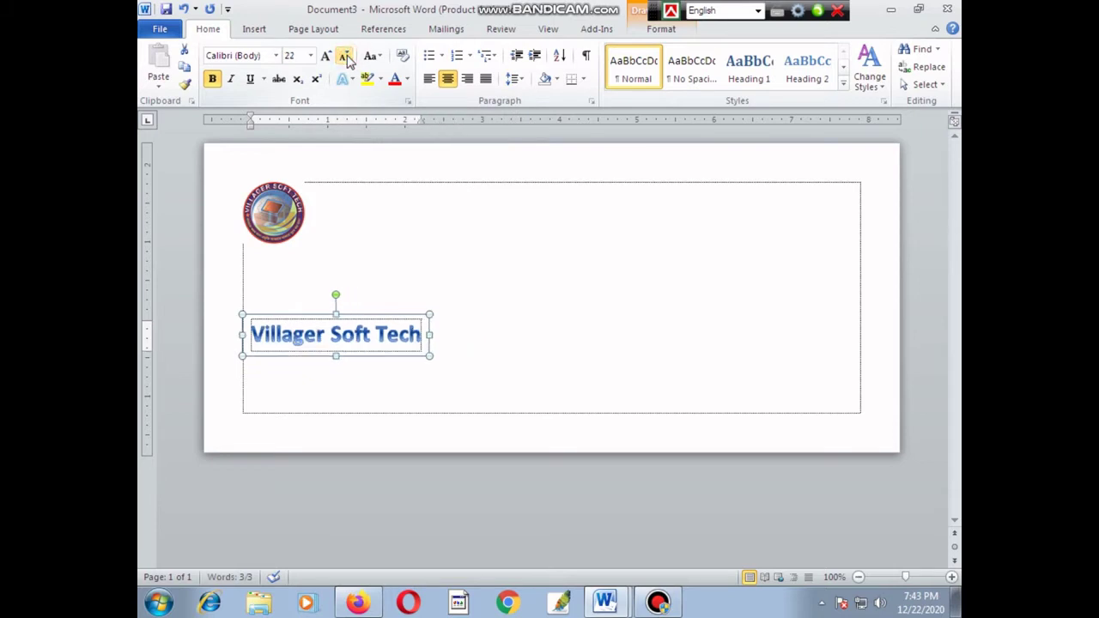
left_click(344, 56)
left_click(344, 55)
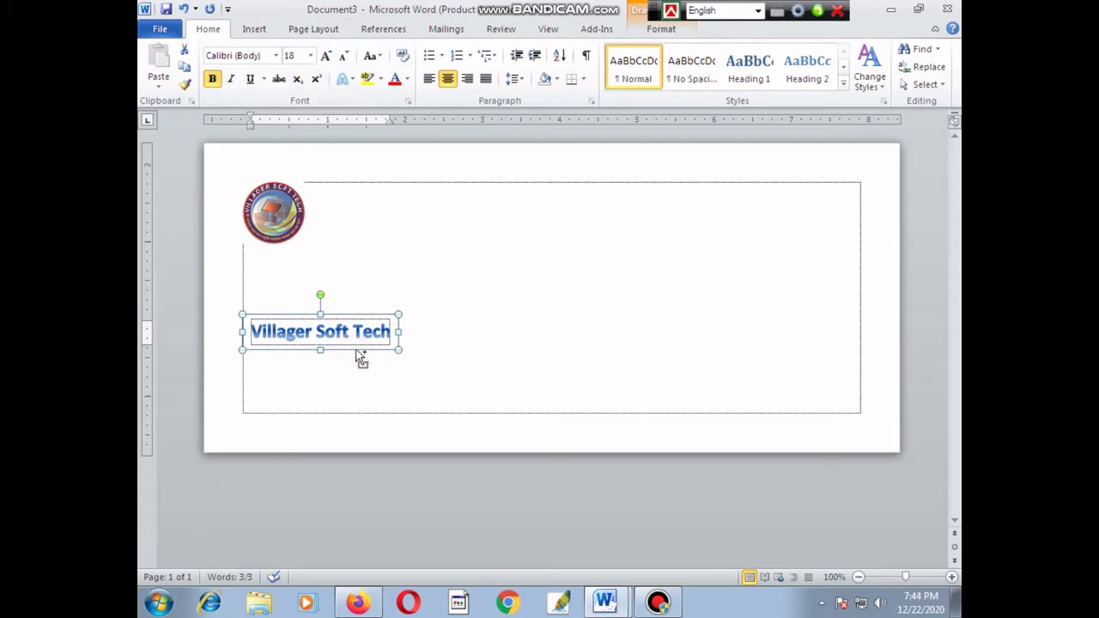
Step: Duplicate the WordArt, change its text to 'Sreepur, Magura, Bangladesh', and move it under the title
left_click_drag(360, 358, 449, 394)
left_click(400, 375)
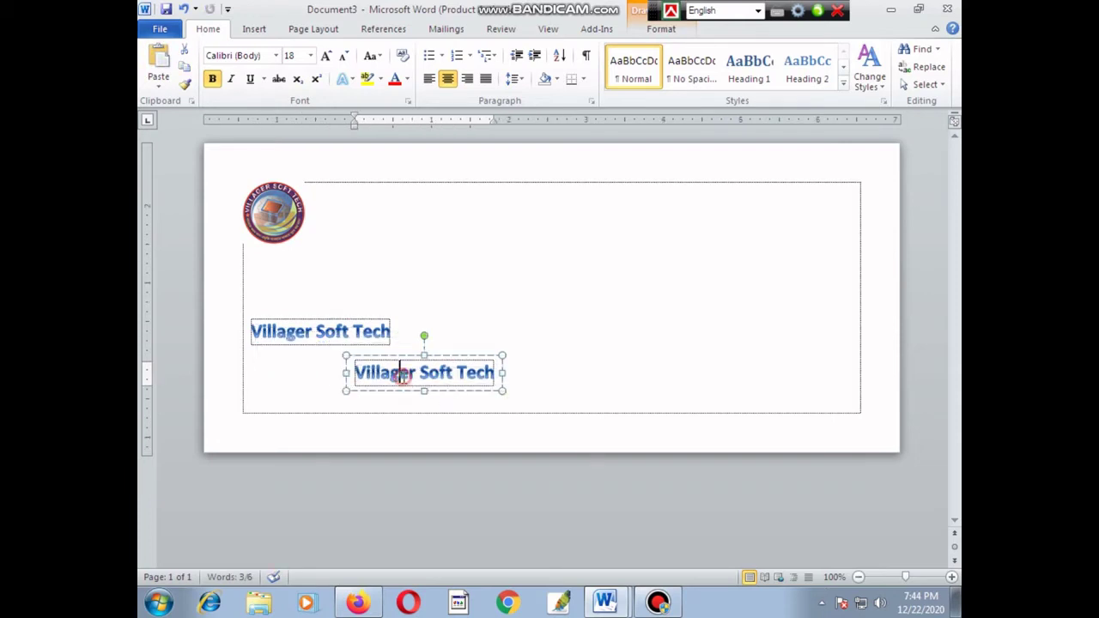
double_click(400, 375)
left_click_drag(354, 372, 496, 378)
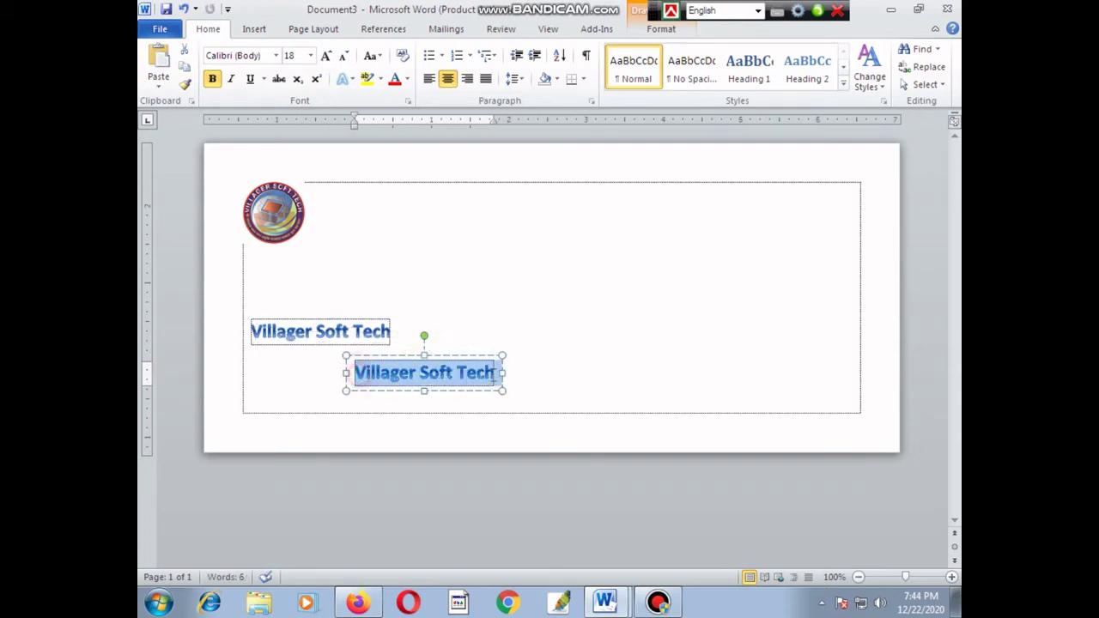
type("S")
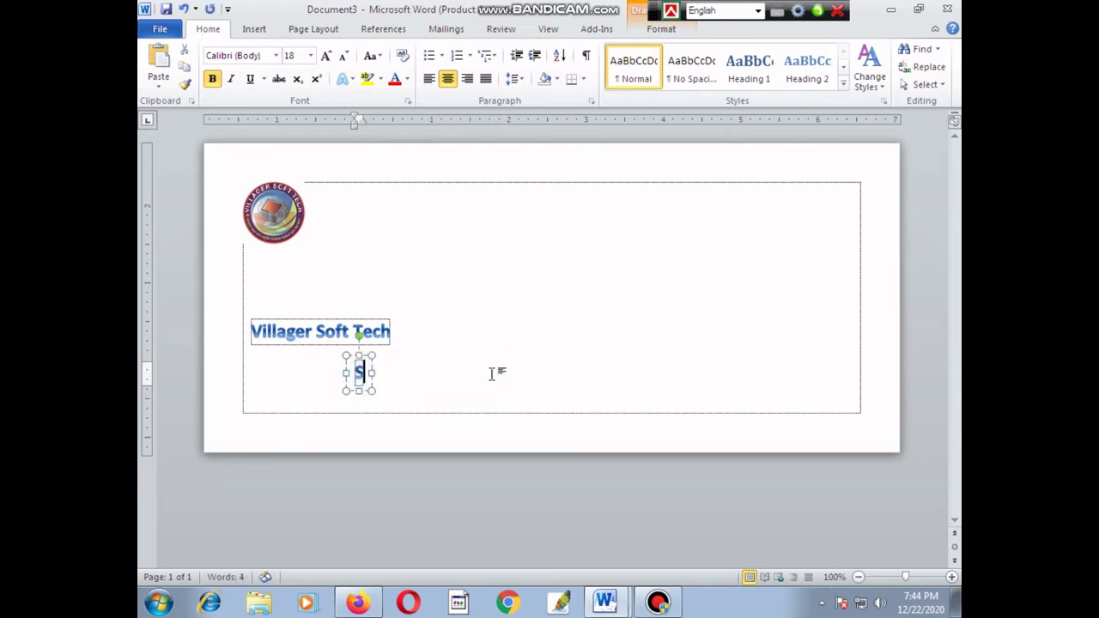
type("reepur,")
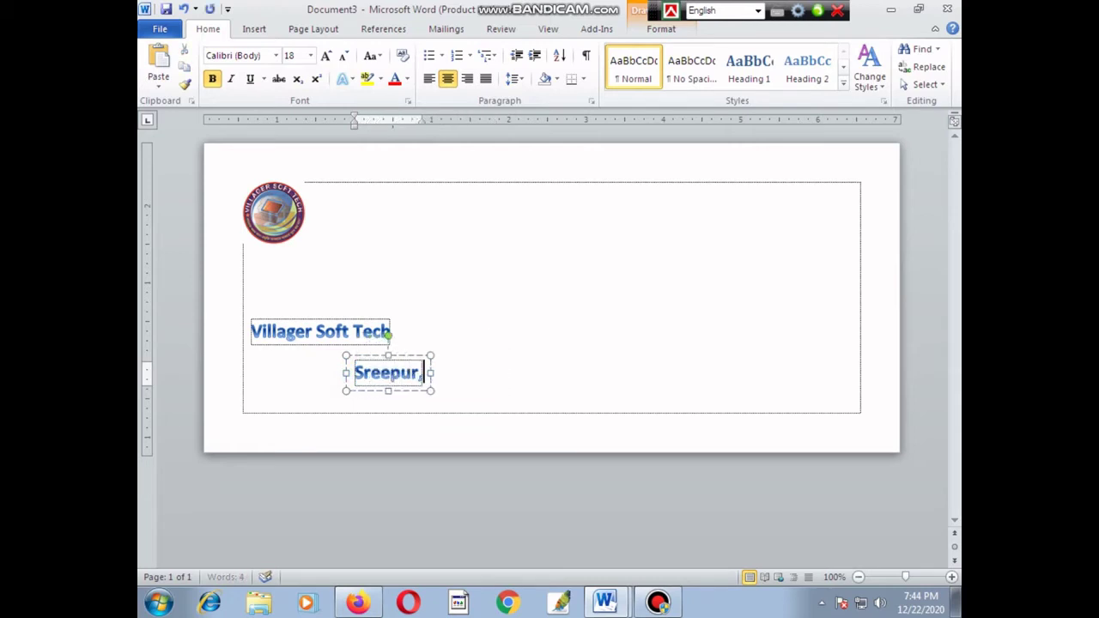
type(" Magura, B")
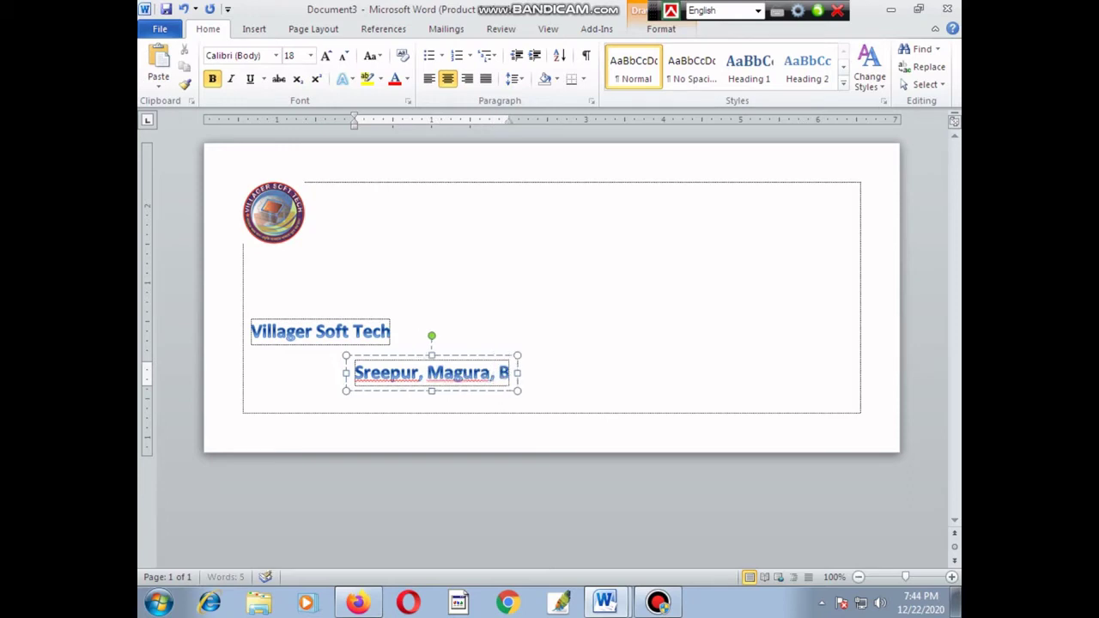
type("angladesh")
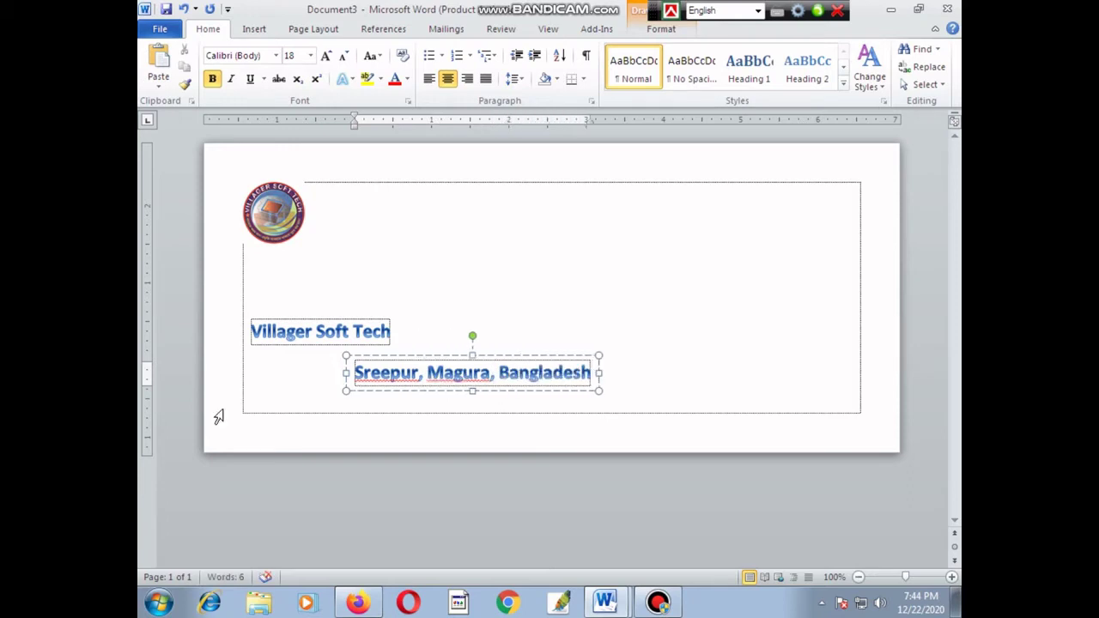
left_click(510, 357)
left_click_drag(510, 356, 414, 359)
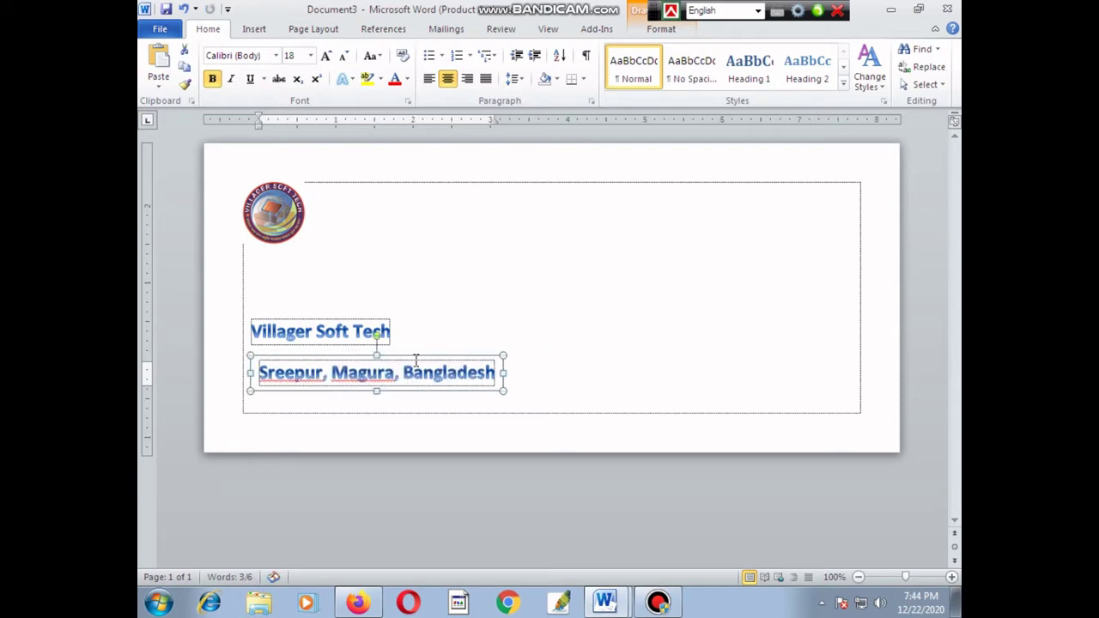
Step: Reduce the address line to 14 pt, nudge it up, and select it with the company name
left_click(344, 56)
left_click(343, 57)
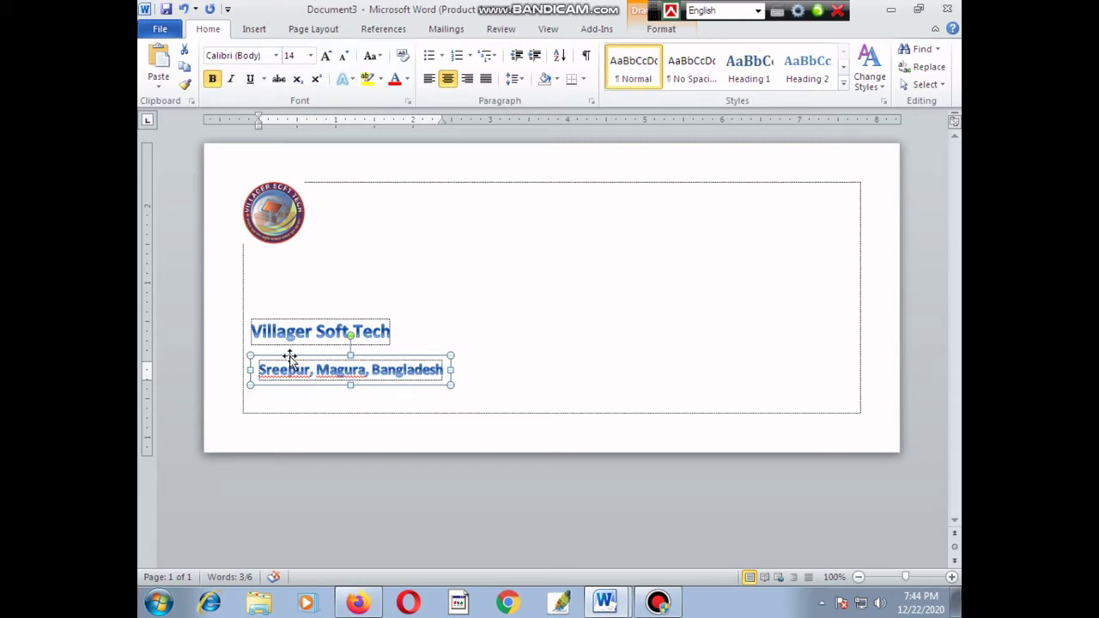
key("Up")
key("Up")
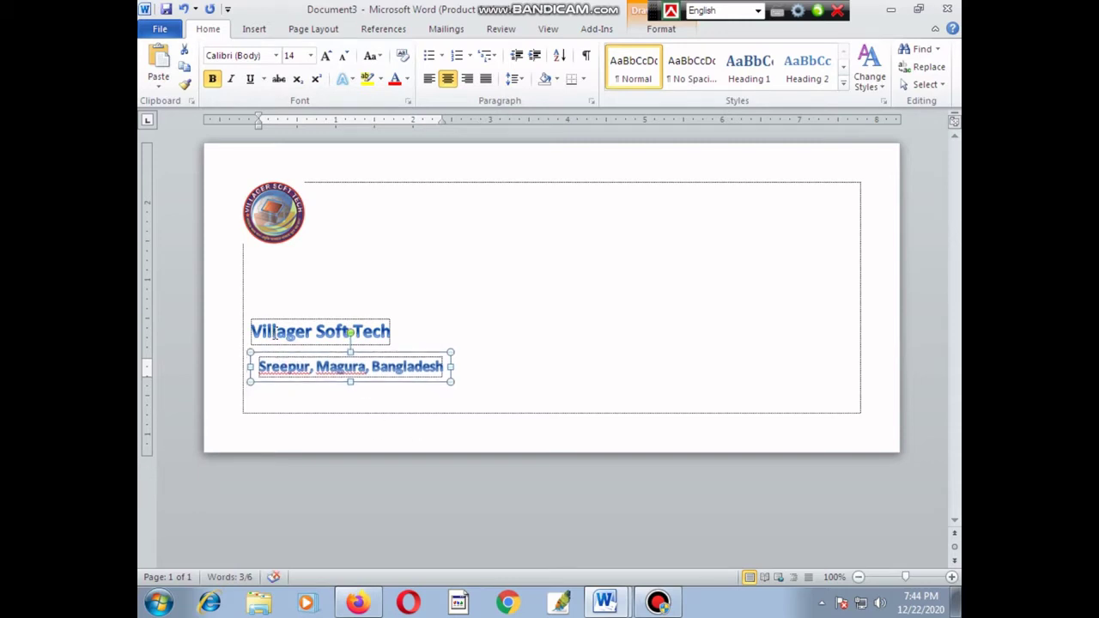
left_click(279, 334, "shift")
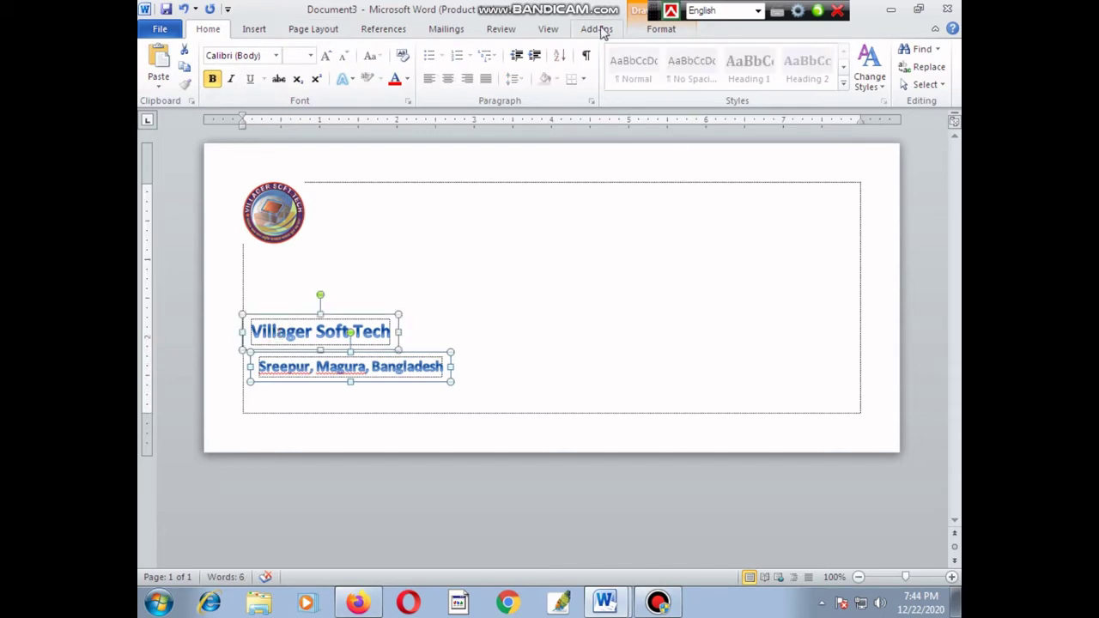
Step: Left-align the company name and address and shift them slightly left
left_click(661, 30)
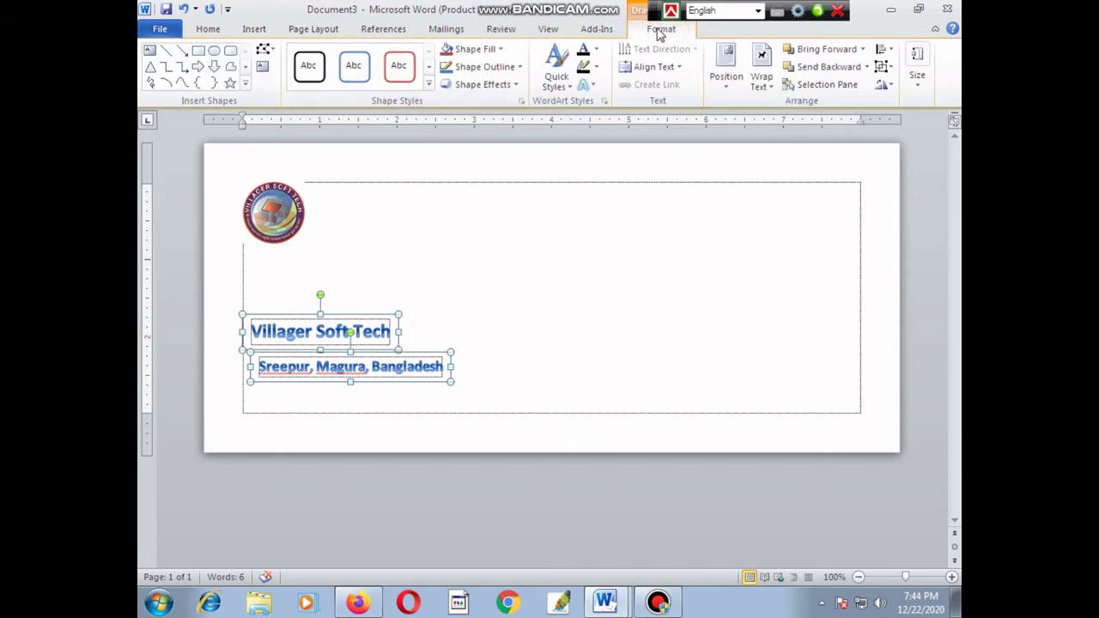
left_click(887, 50)
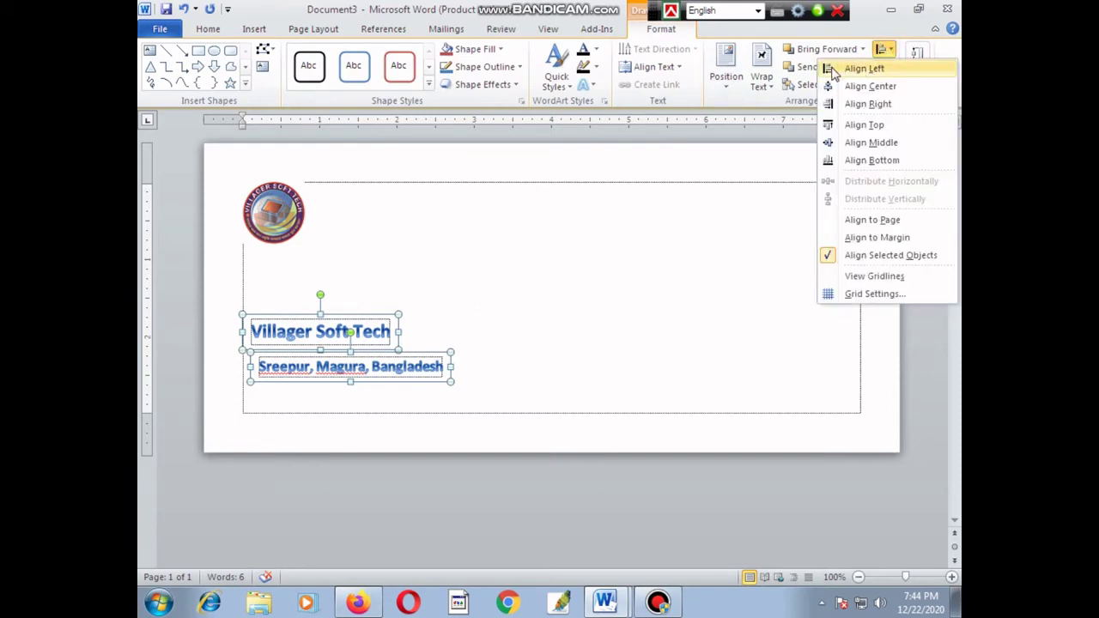
left_click(861, 69)
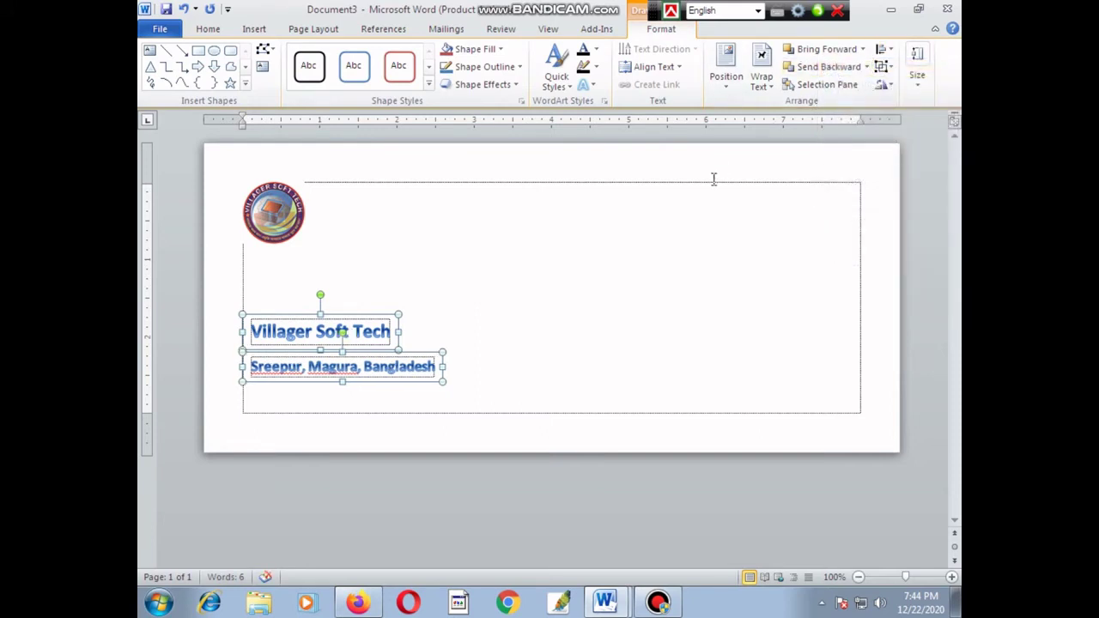
key("Left")
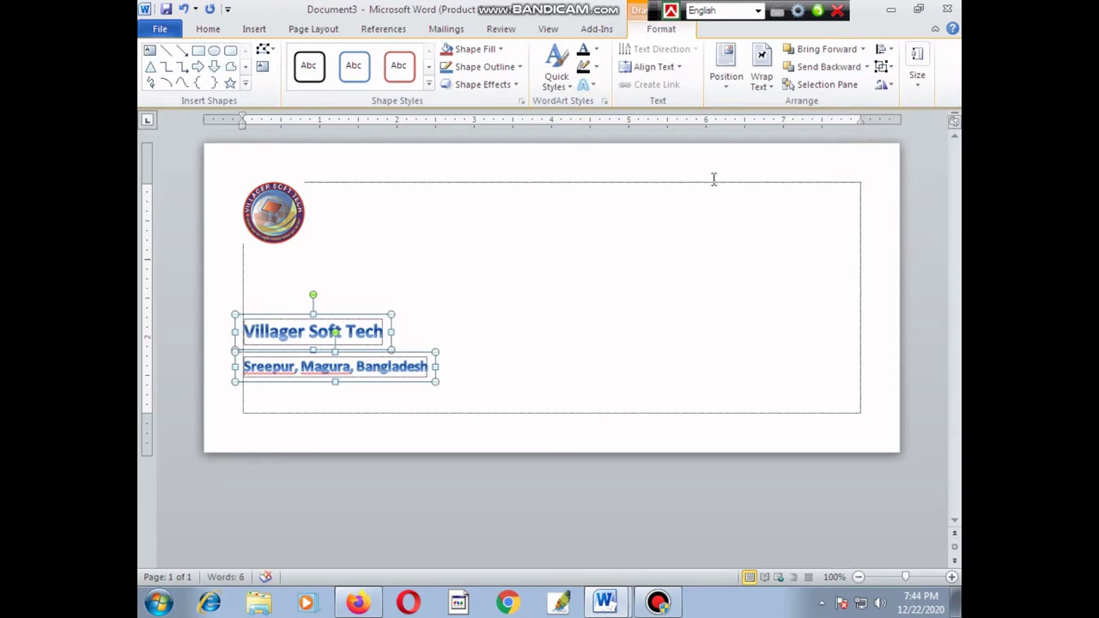
Step: Move the address up under the company name, then shift both lines down together
left_click(556, 311)
left_click(396, 367)
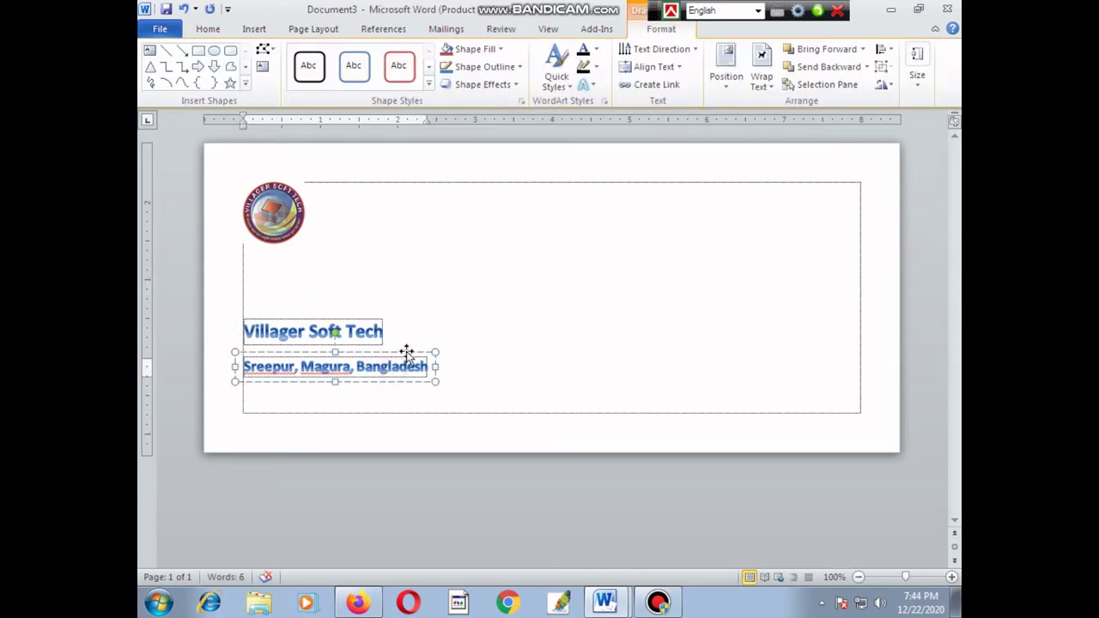
left_click(407, 353)
key("Up")
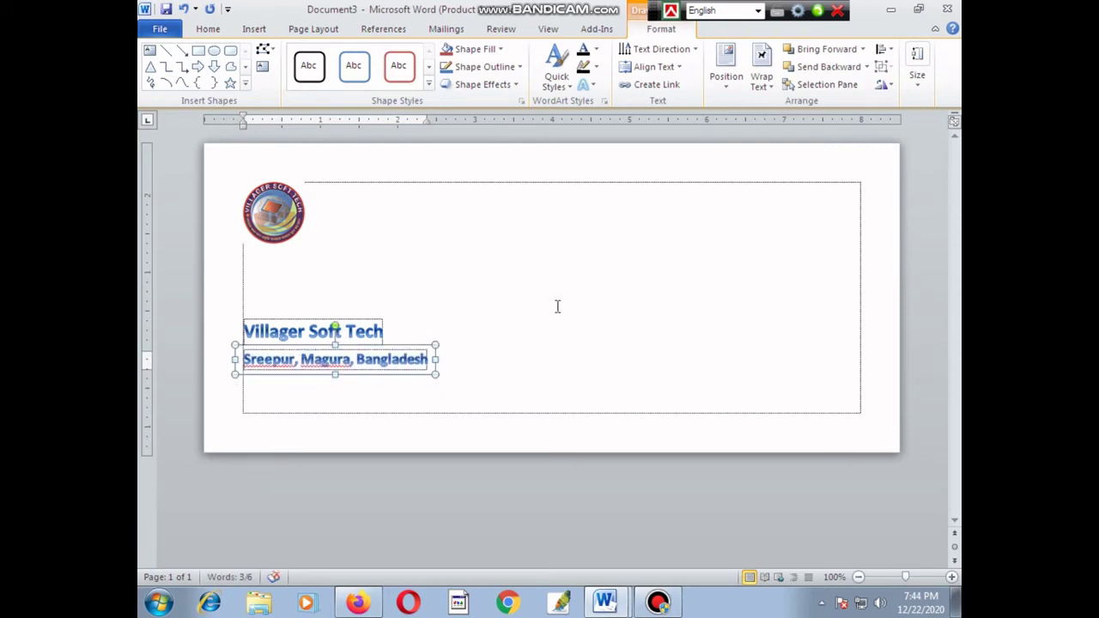
left_click(526, 315)
left_click(350, 334)
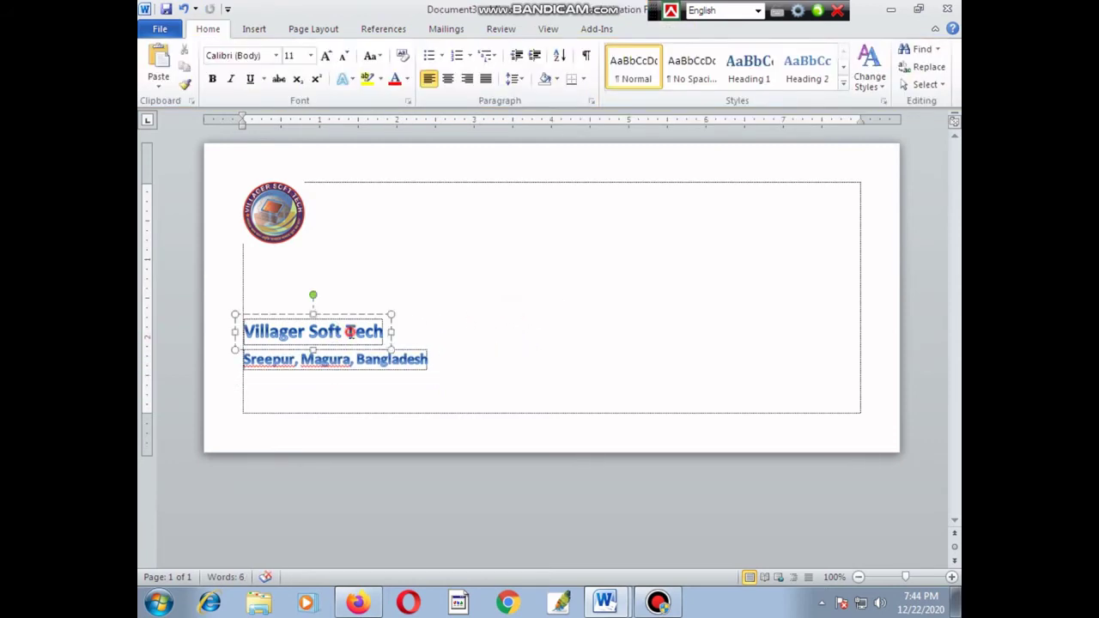
left_click(348, 360, "shift")
key("Down")
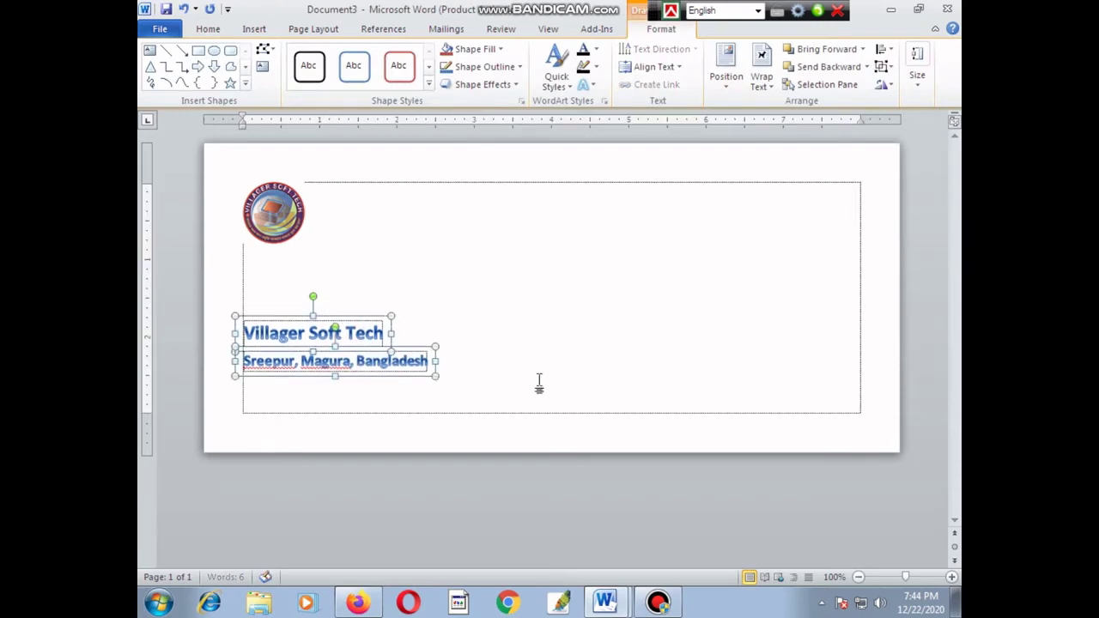
key("Down")
key("Down")
key("Down")
key("Down")
key("Down")
key("Down")
key("Down")
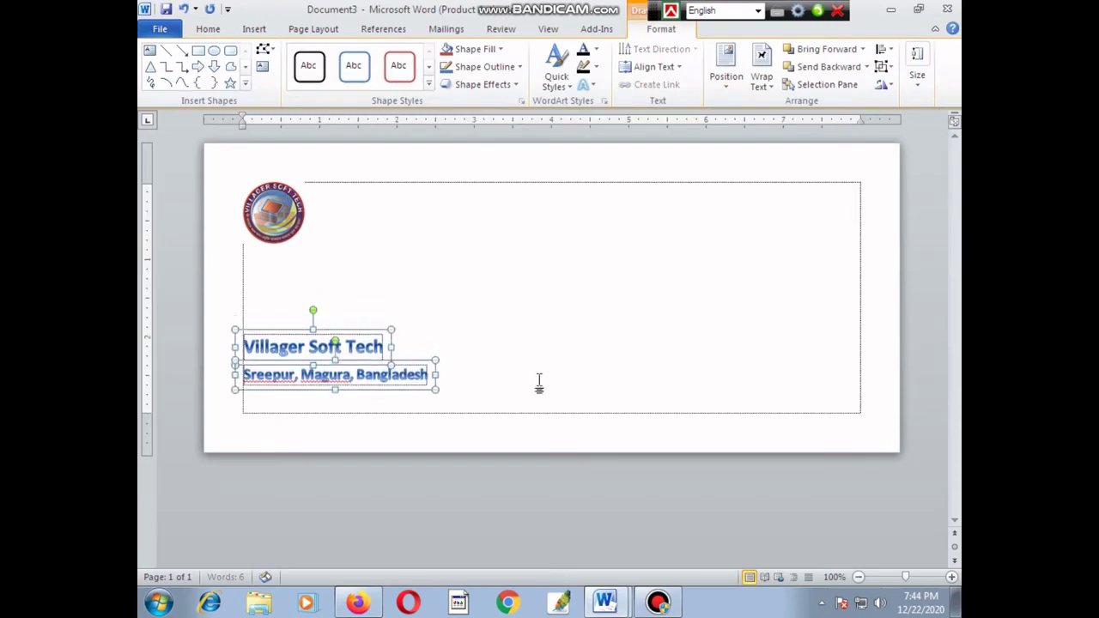
Step: Nudge the logo slightly right into its final position
left_click(289, 206)
key("Down")
key("Down")
key("Right")
key("Right")
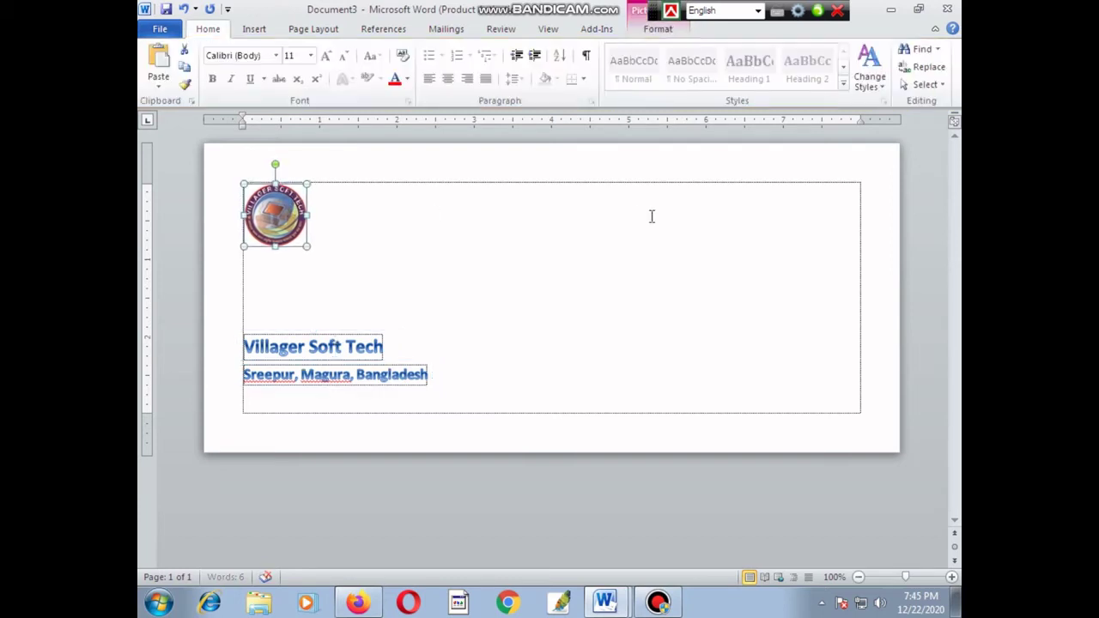
key("Up")
left_click(422, 274)
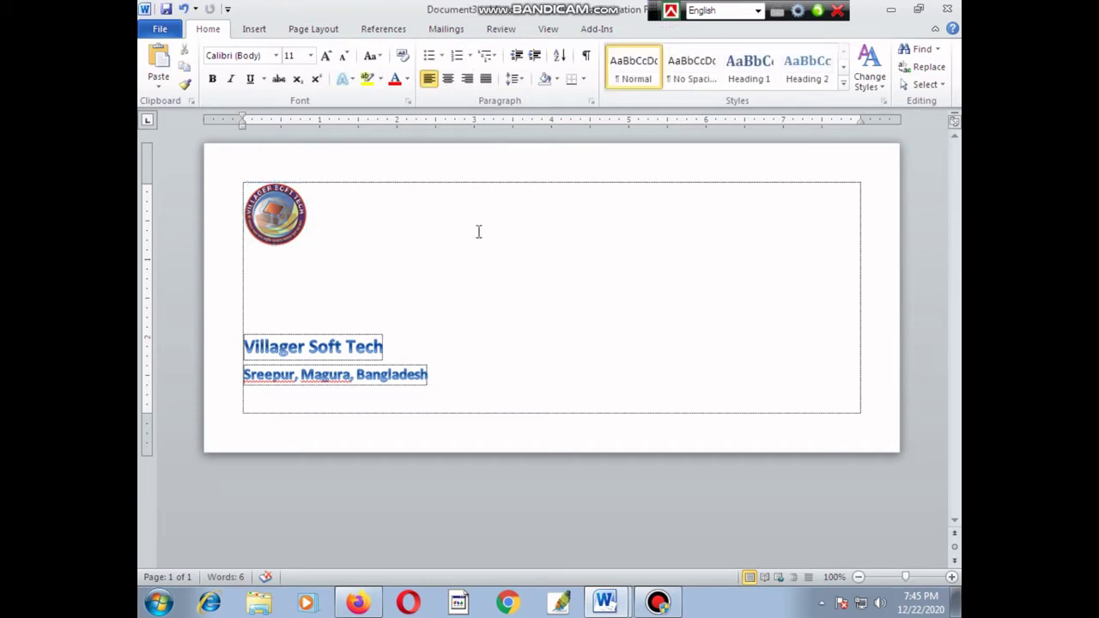
Step: Draw a straight vertical line from the envelope's upper middle down to its bottom edge
left_click(253, 31)
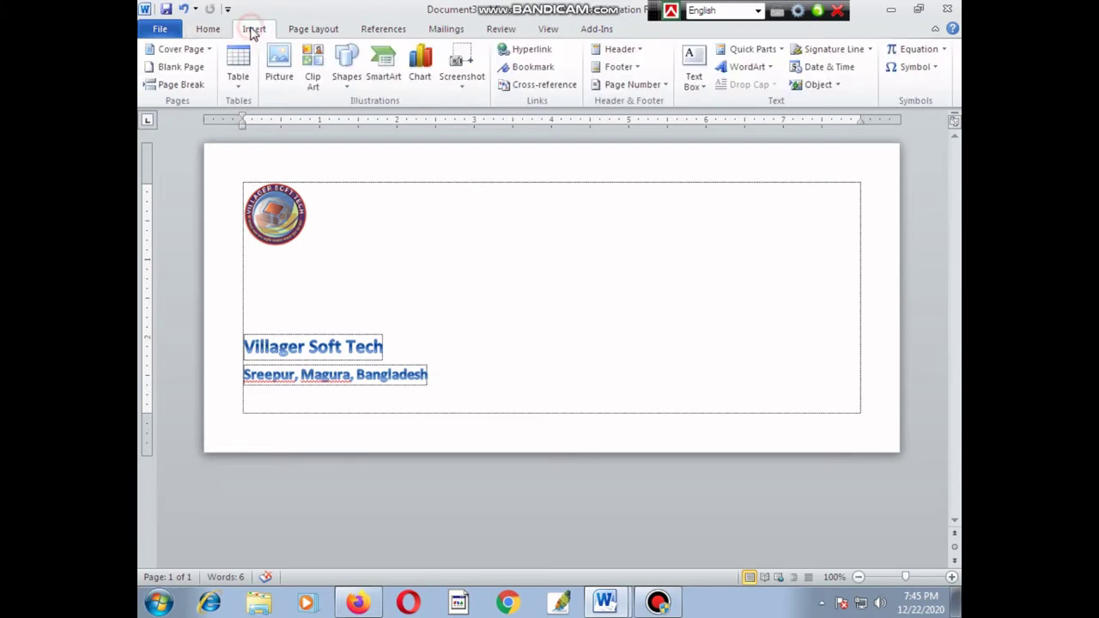
left_click(346, 87)
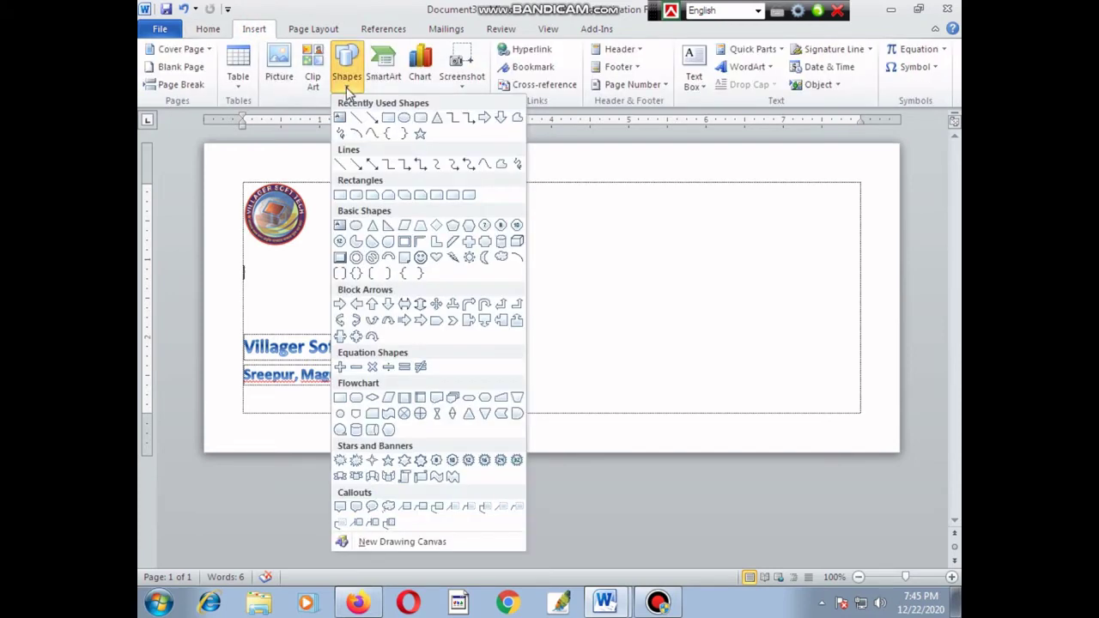
left_click(357, 121)
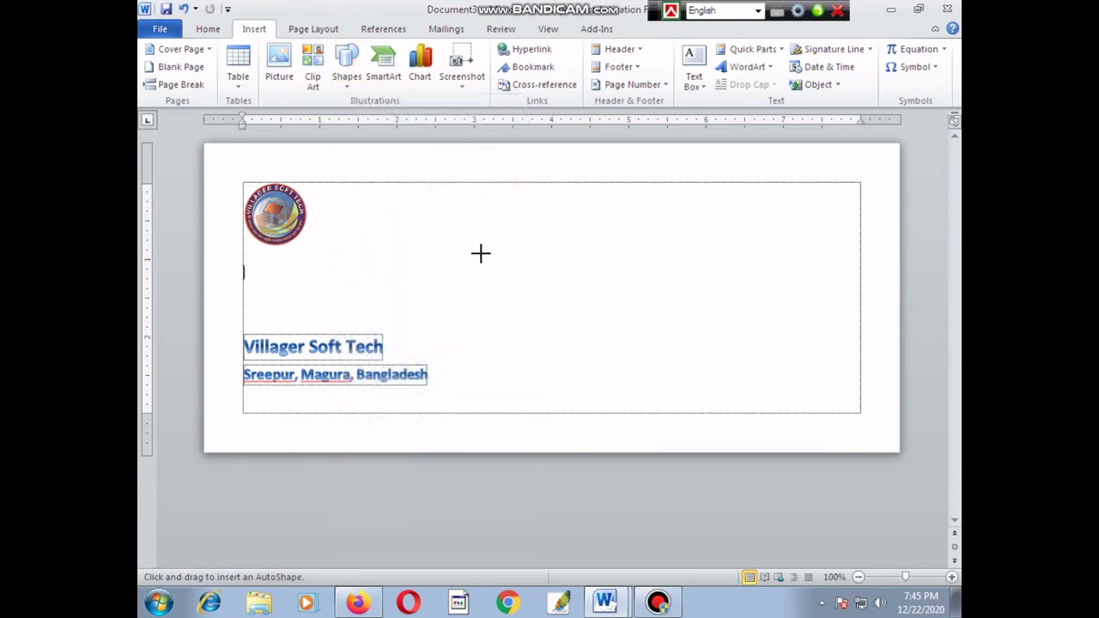
left_click_drag(483, 251, 491, 401)
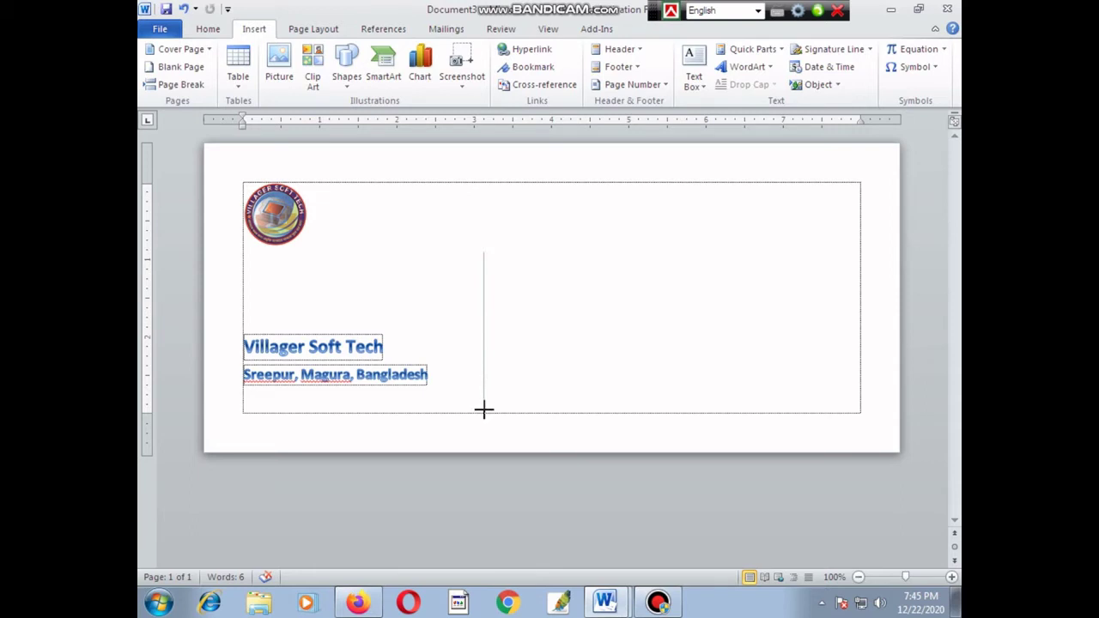
left_click_drag(483, 410, 483, 409)
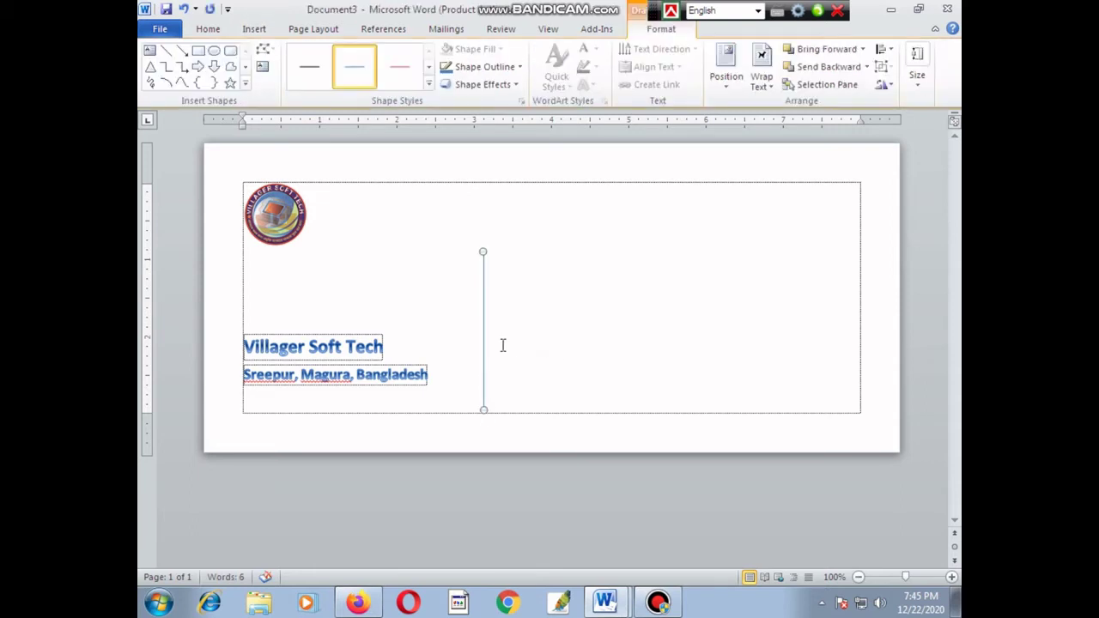
Step: Give the divider line a 4½ pt weight and a red Shape Styles line style
left_click(520, 69)
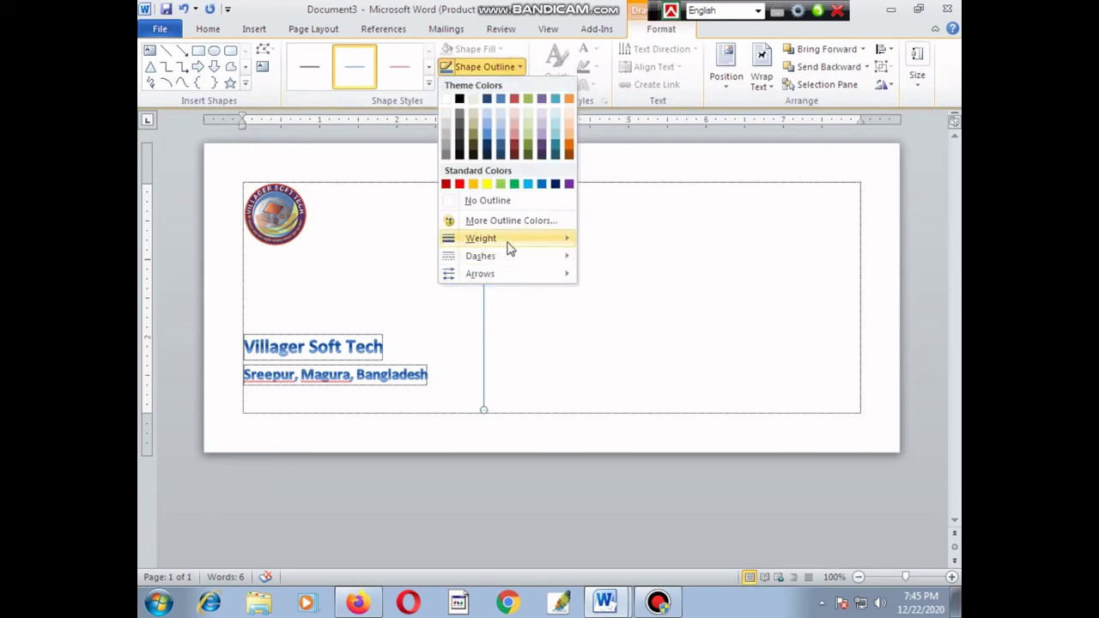
mouse_move(528, 240)
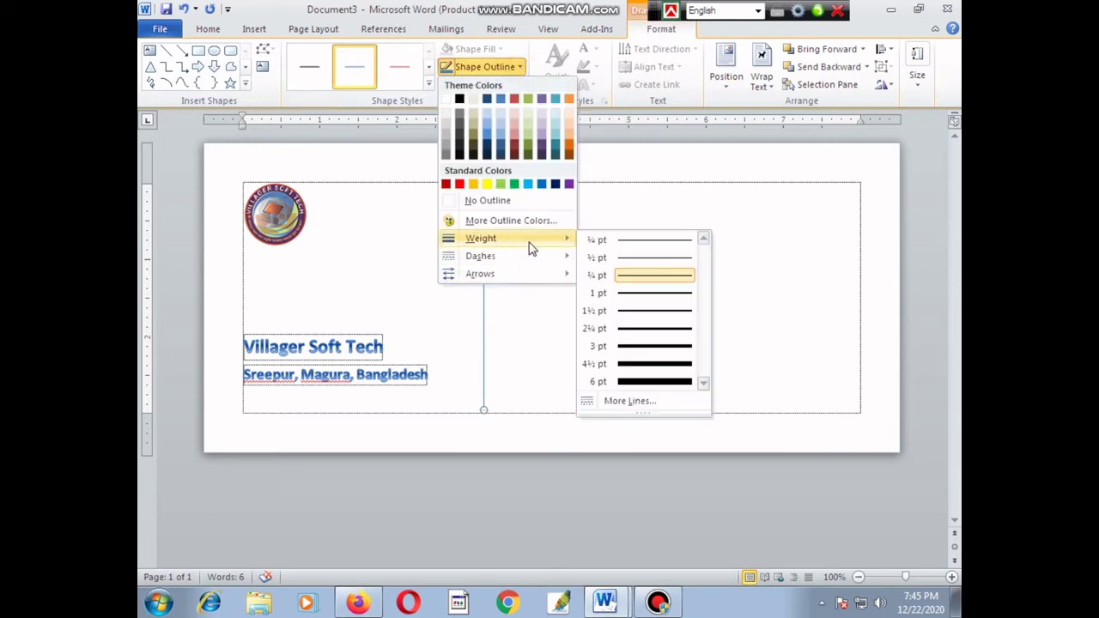
left_click(658, 364)
left_click(428, 83)
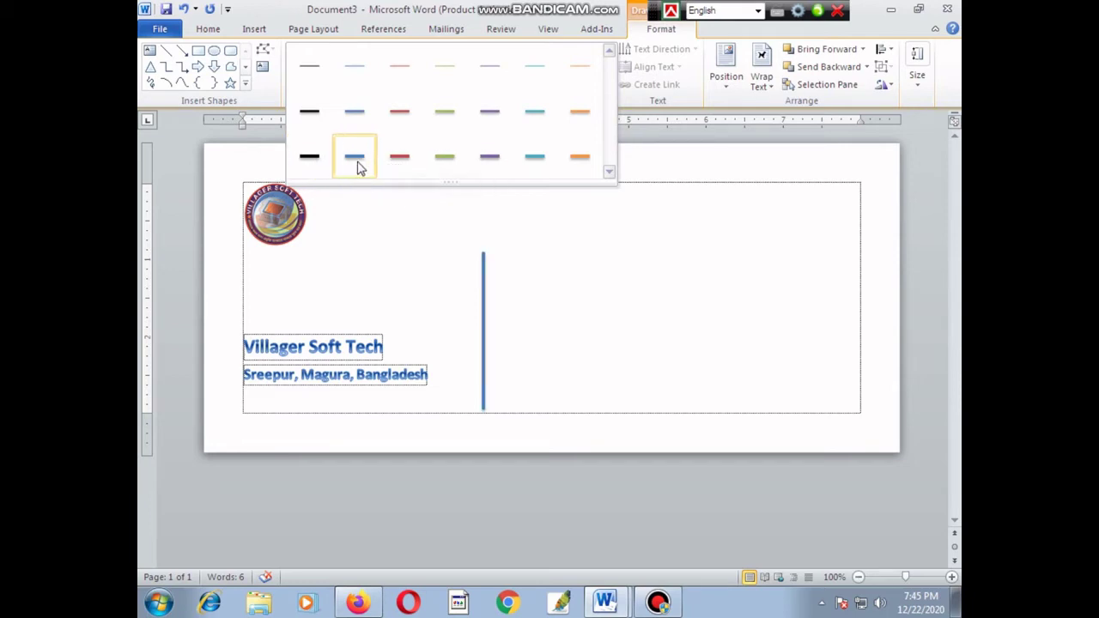
left_click(358, 165)
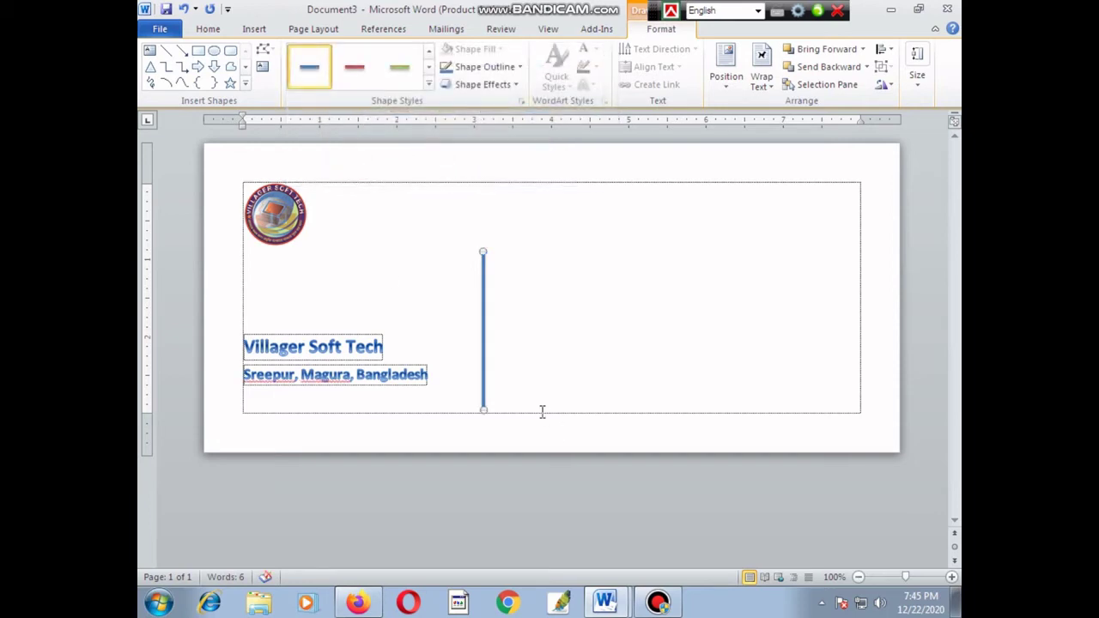
left_click(429, 84)
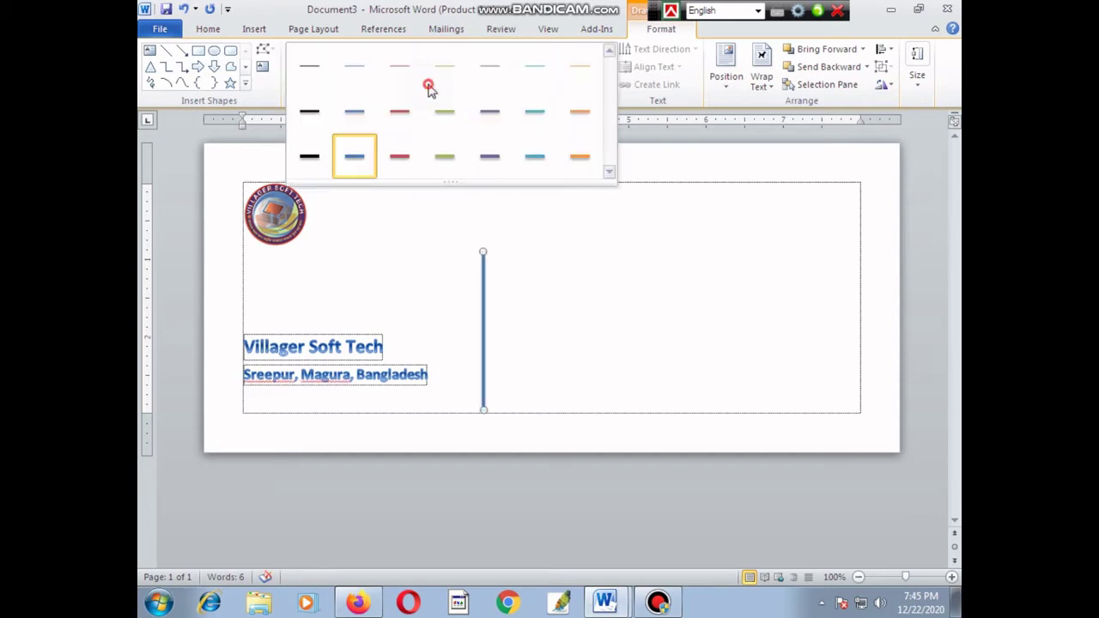
left_click(400, 157)
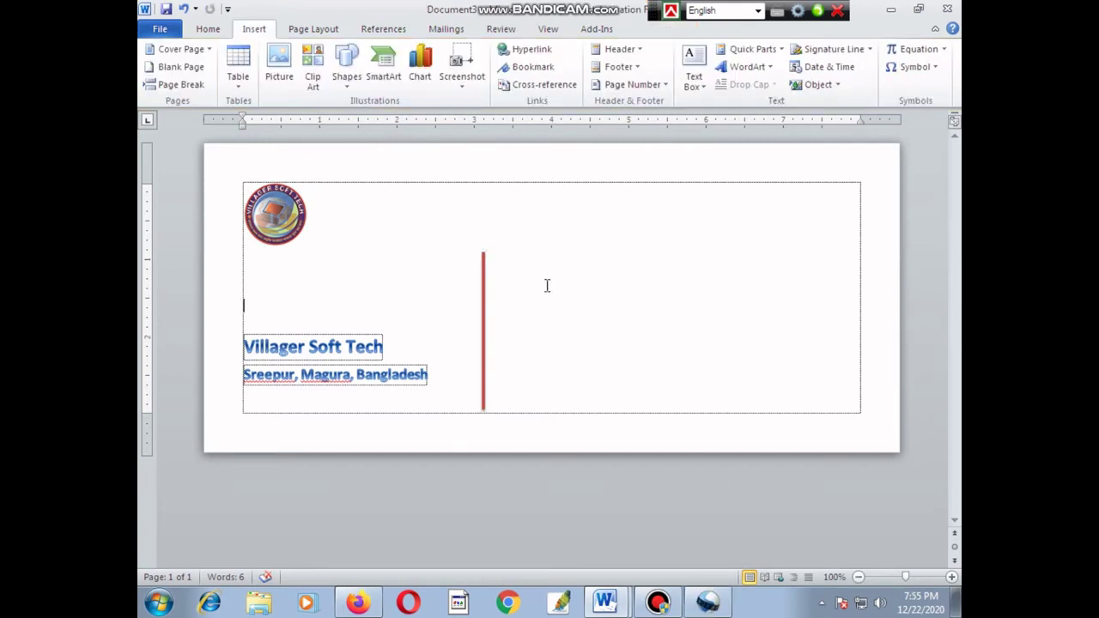
Step: Insert the for_mobile phone icon picture into the envelope
left_click(279, 69)
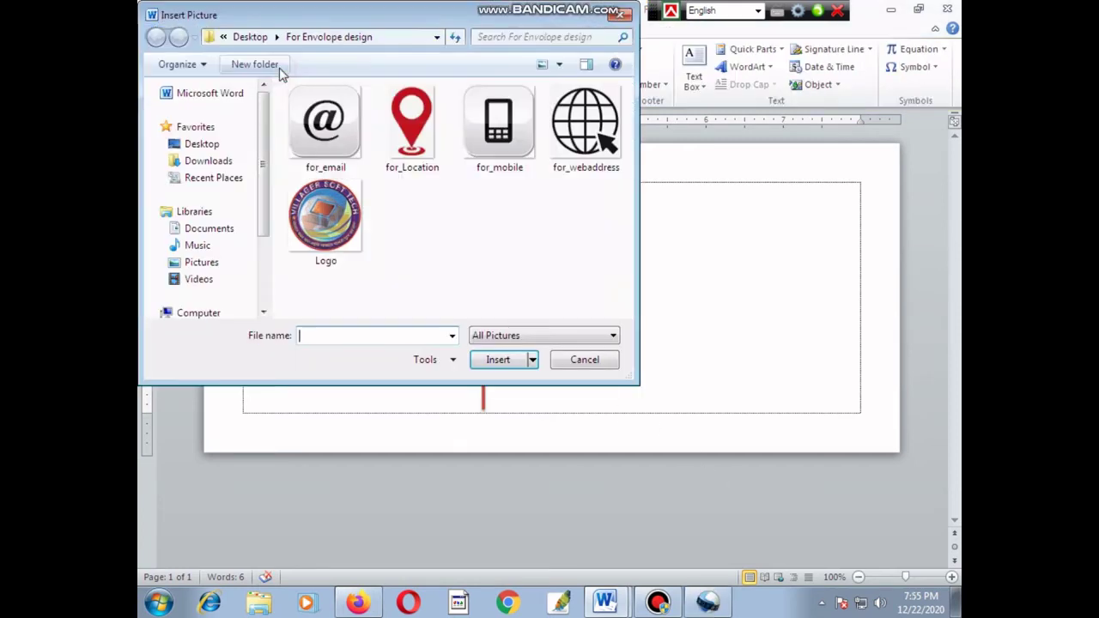
left_click(507, 139)
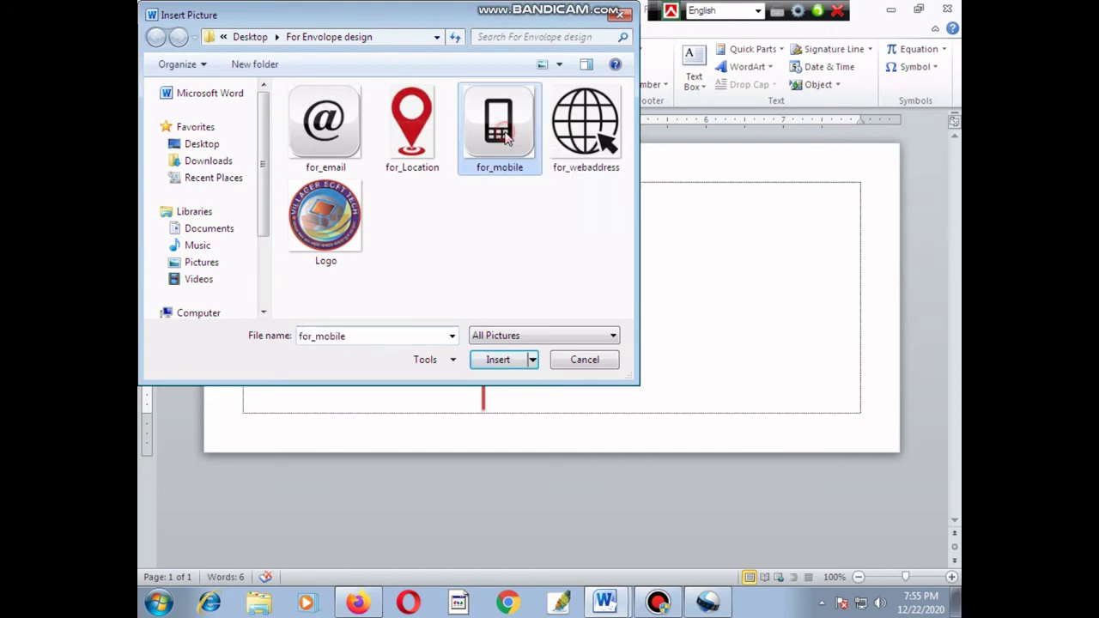
left_click(496, 361)
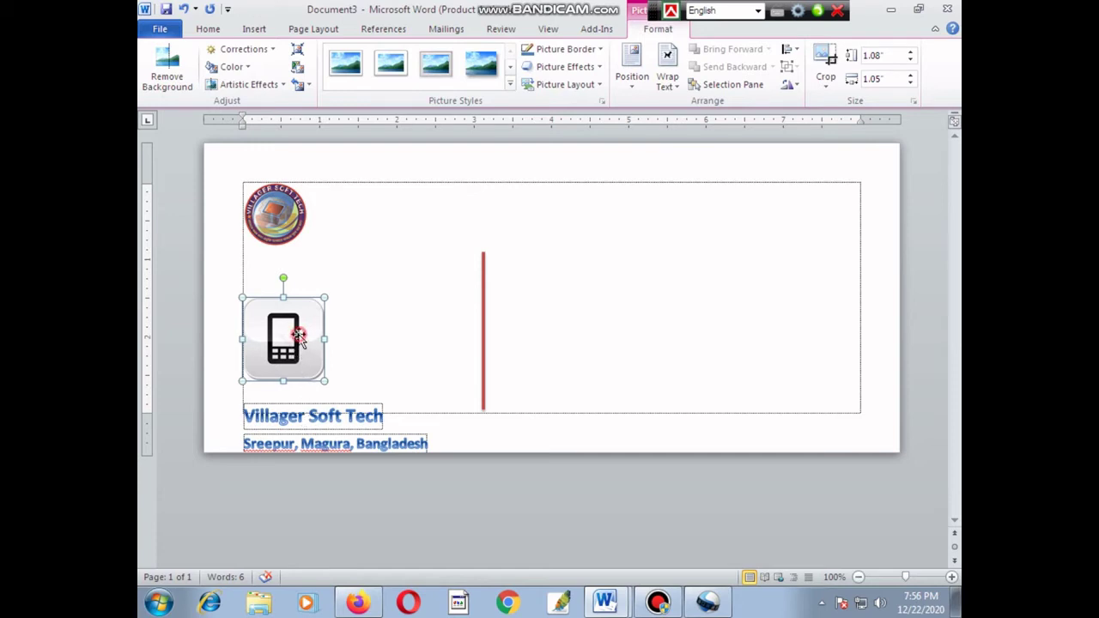
Step: Float the phone icon in front of text and shrink it to about 0.45" beside the red divider's top
left_click(675, 89)
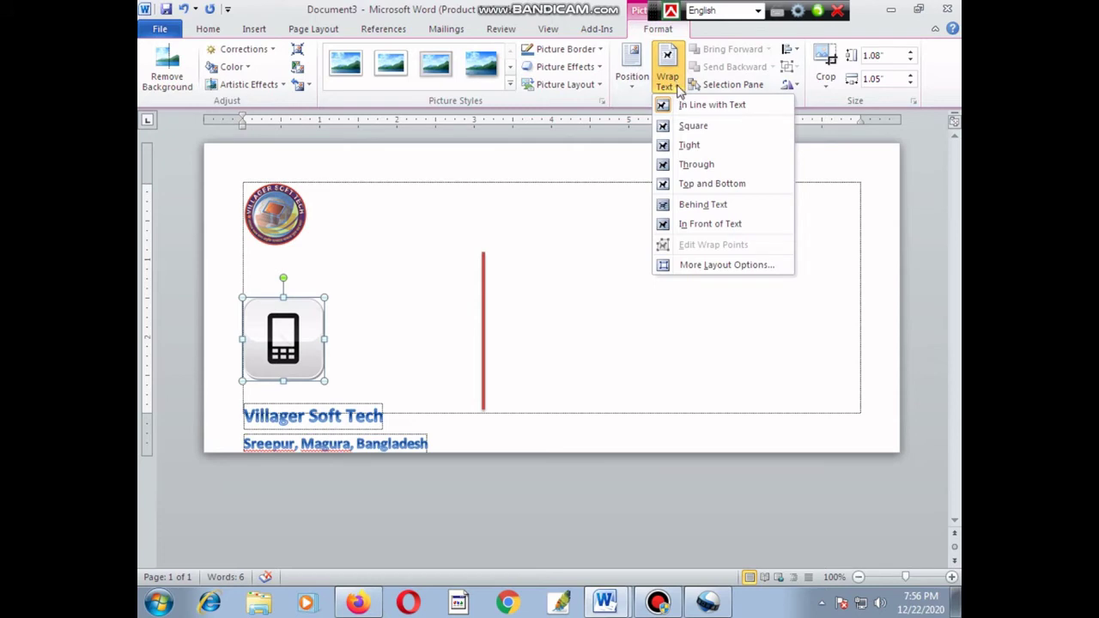
left_click(718, 230)
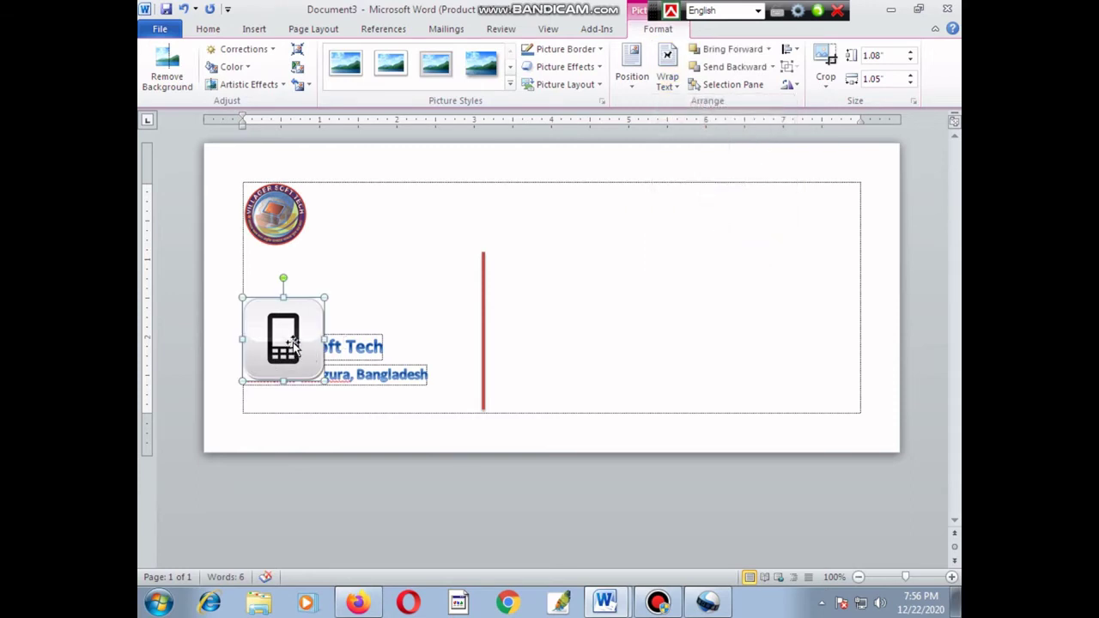
mouse_move(282, 337)
left_mouse_down()
mouse_move(552, 265)
mouse_move(520, 275)
left_mouse_up()
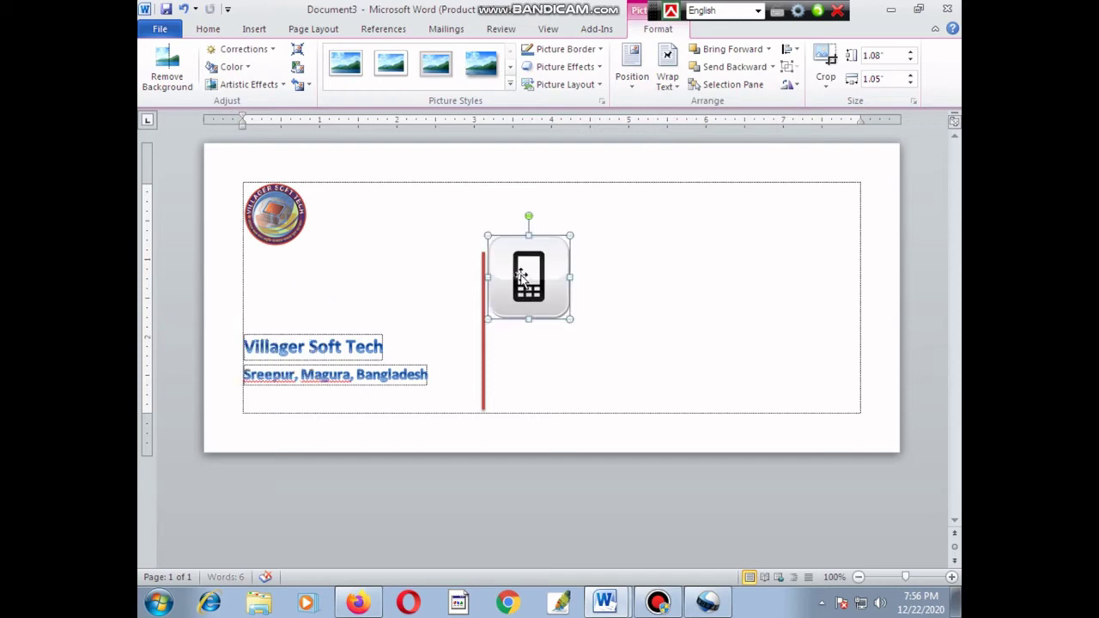
mouse_move(568, 315)
left_mouse_down()
mouse_move(521, 268)
mouse_move(512, 274)
left_mouse_up()
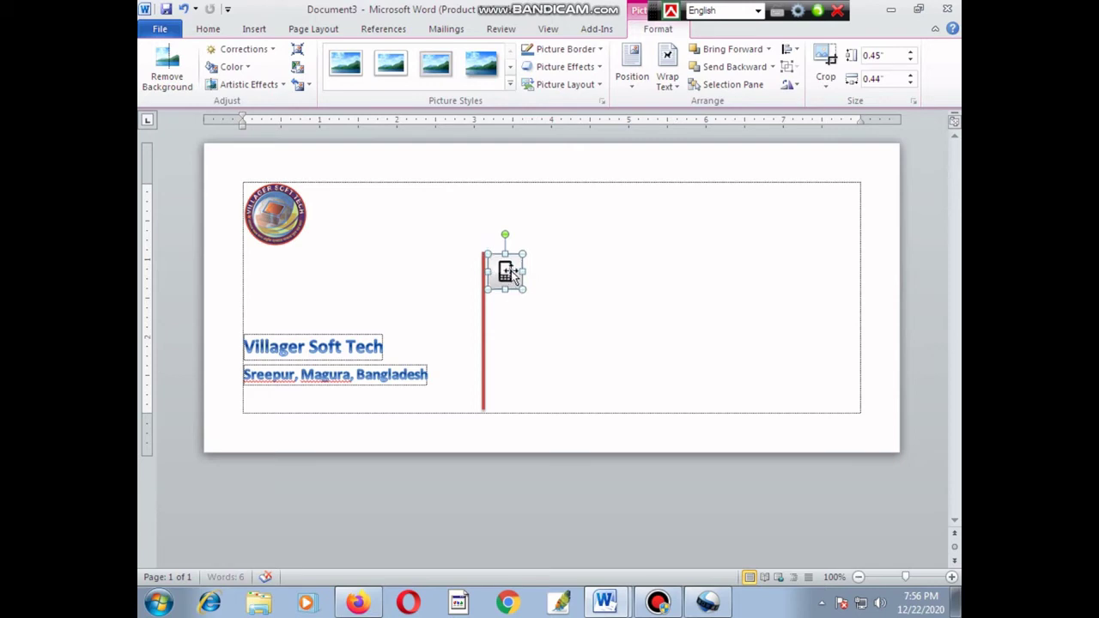
left_click(558, 273)
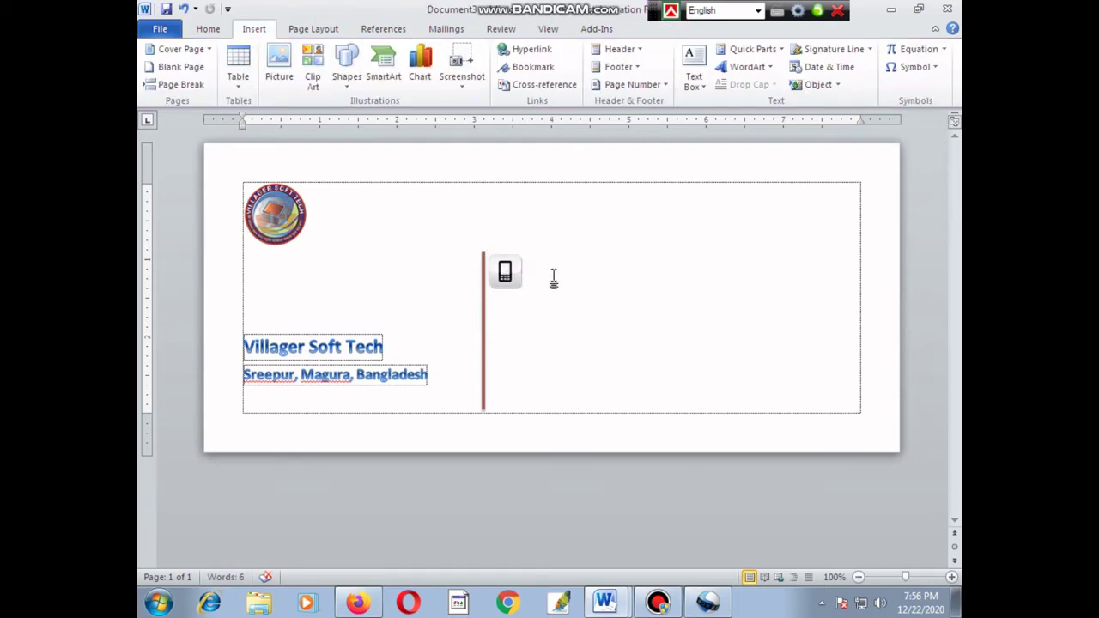
Step: Add a WordArt box in the first gallery style, showing 'Your text here'
left_click(256, 30)
left_click(769, 69)
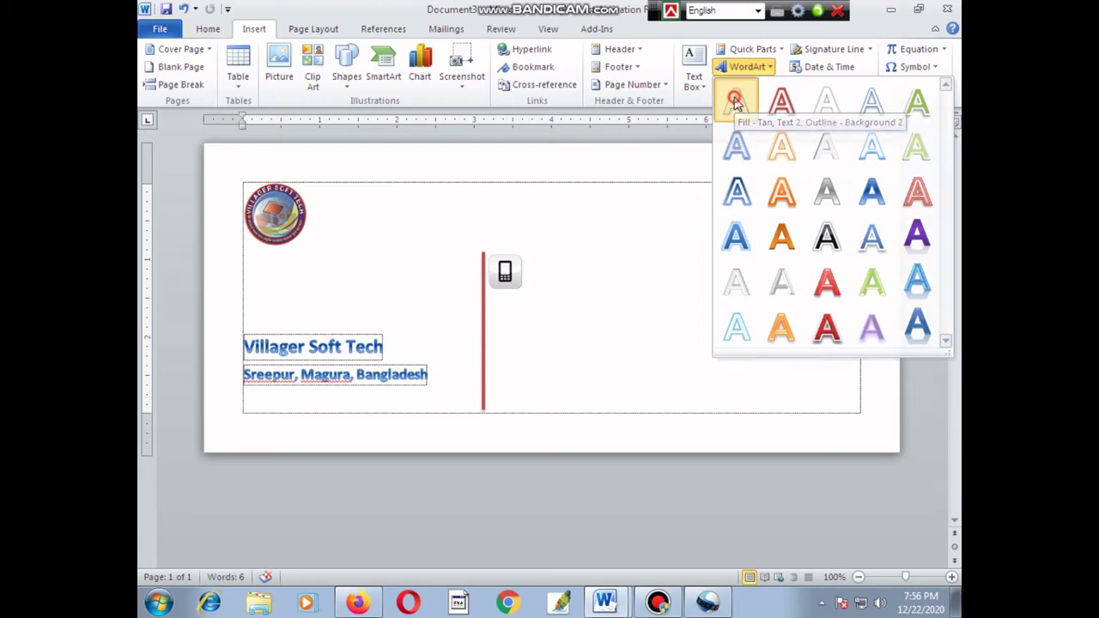
left_click(734, 102)
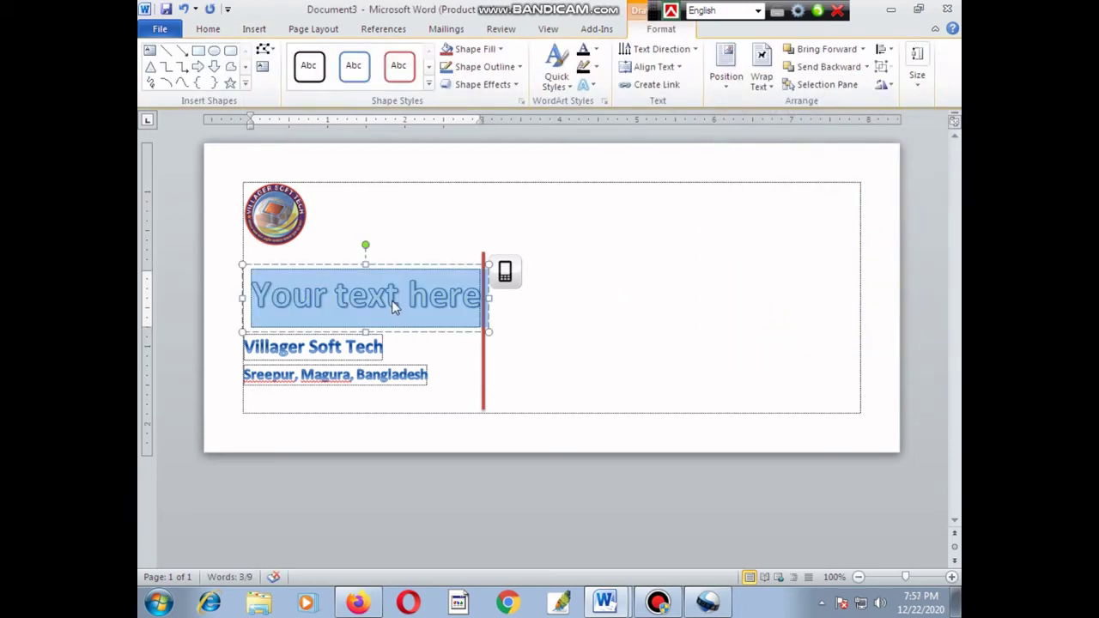
Step: Move the WordArt right of the phone icon and replace its placeholder with the company phone number
left_click_drag(379, 268, 664, 240)
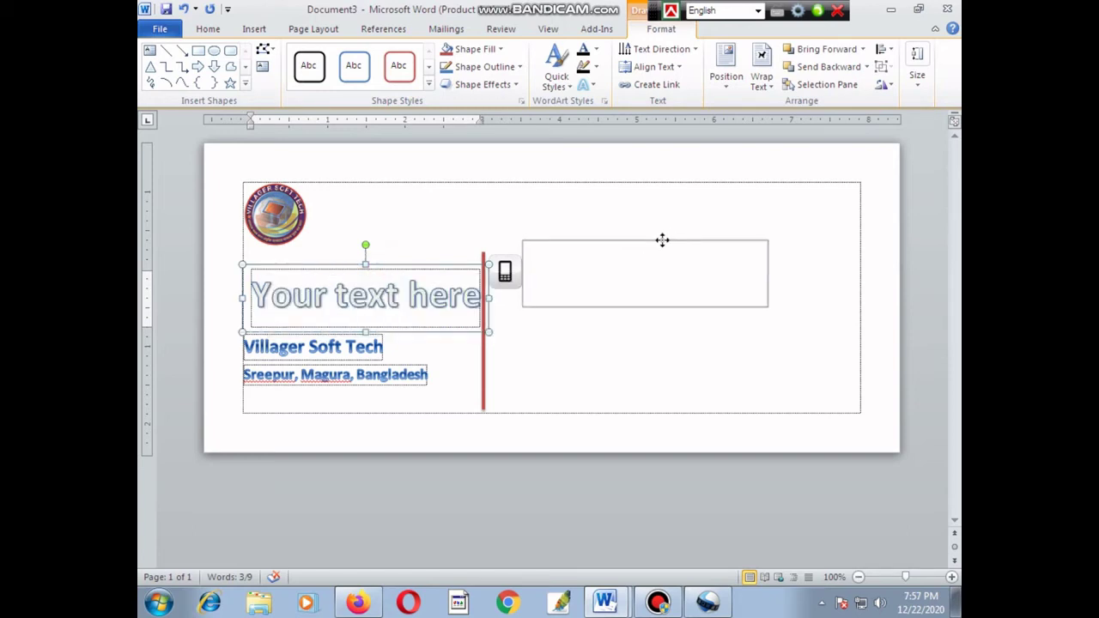
left_click_drag(664, 240, 663, 244)
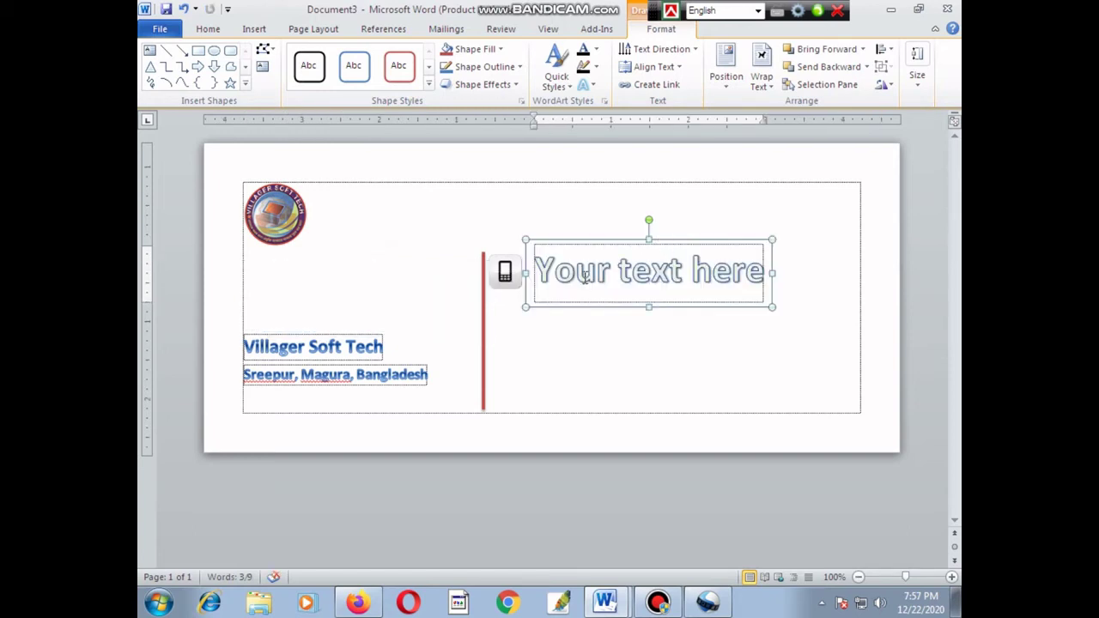
left_click_drag(537, 275, 763, 273)
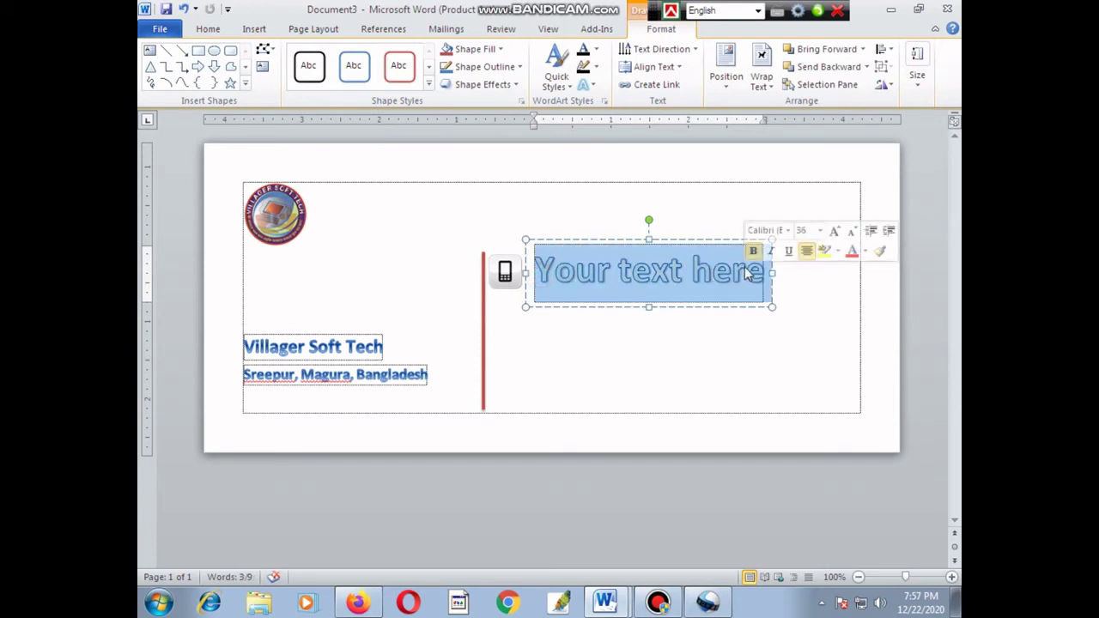
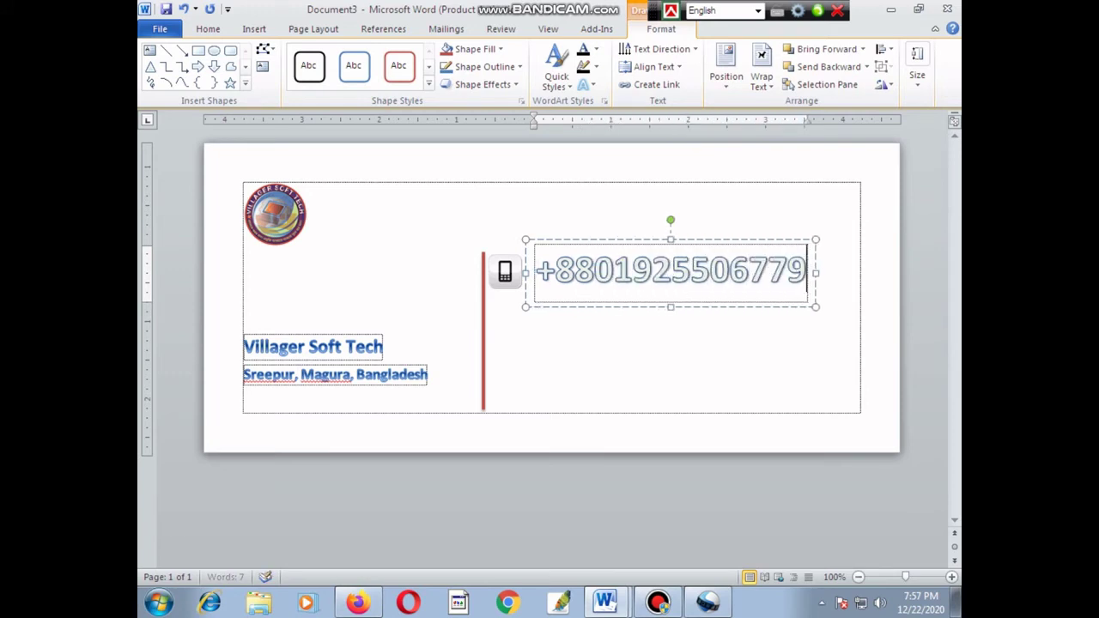
double_click(586, 241)
Step: Shrink the phone number text down to 16 pt
left_click(209, 30)
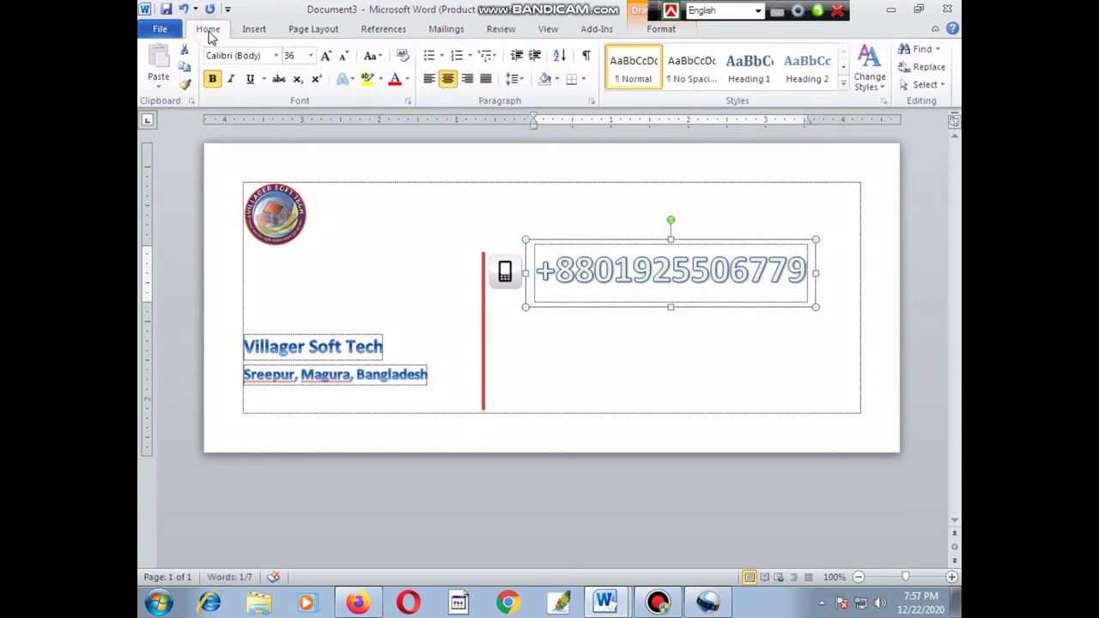
left_click(344, 56)
left_click(345, 55)
left_click(344, 56)
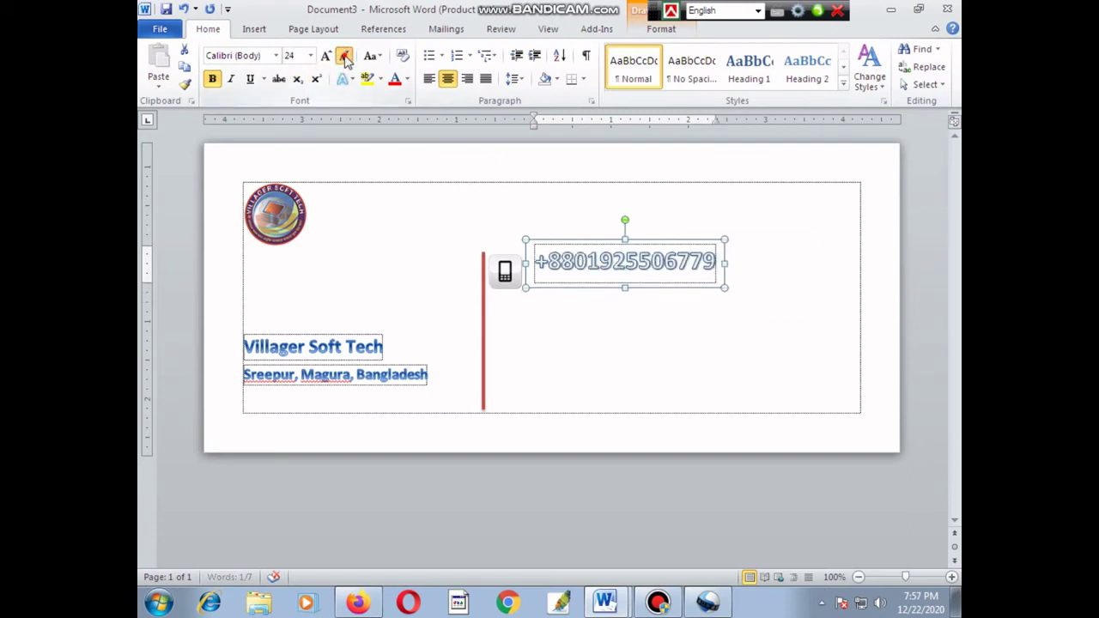
left_click(344, 55)
left_click(345, 56)
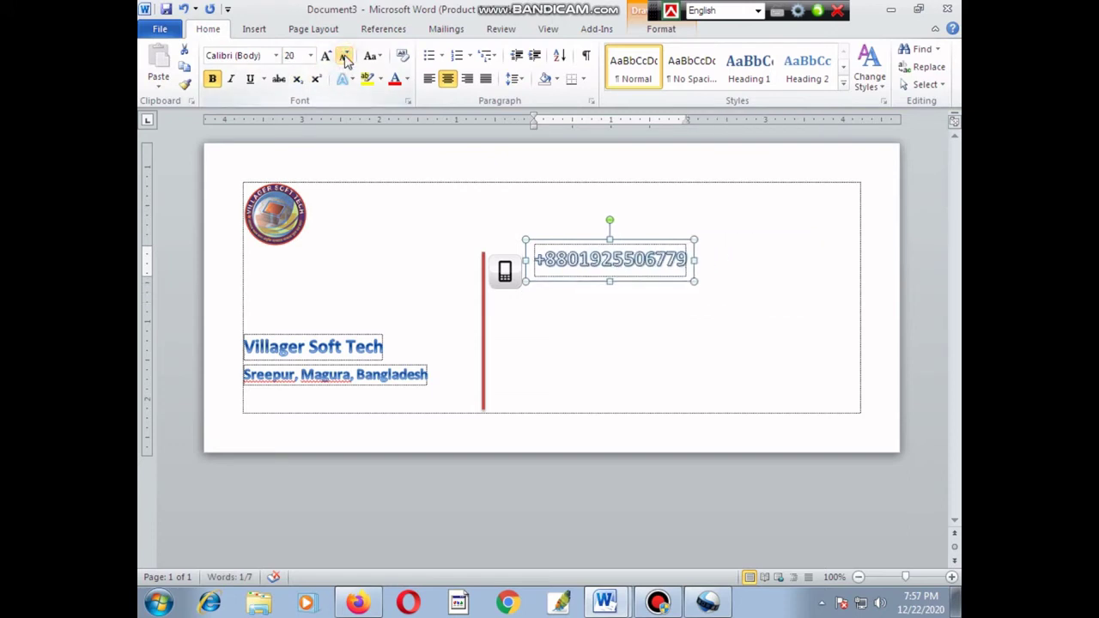
left_click(345, 57)
left_click(345, 56)
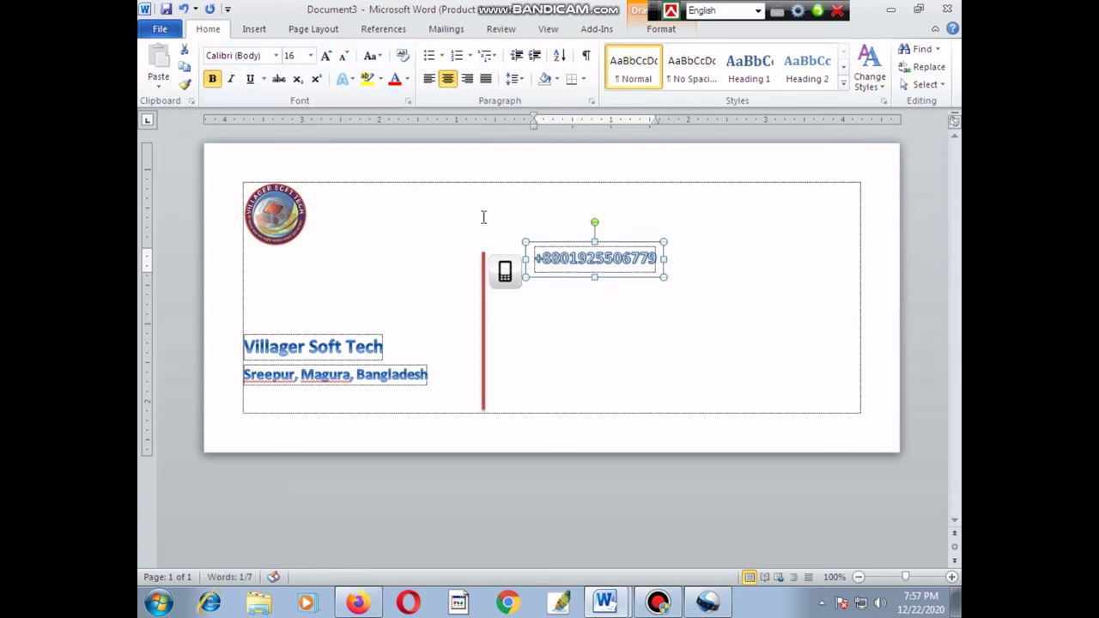
Step: Nudge the phone-number box down and left beside the icon, then select it as a shape
key("Down")
key("Down")
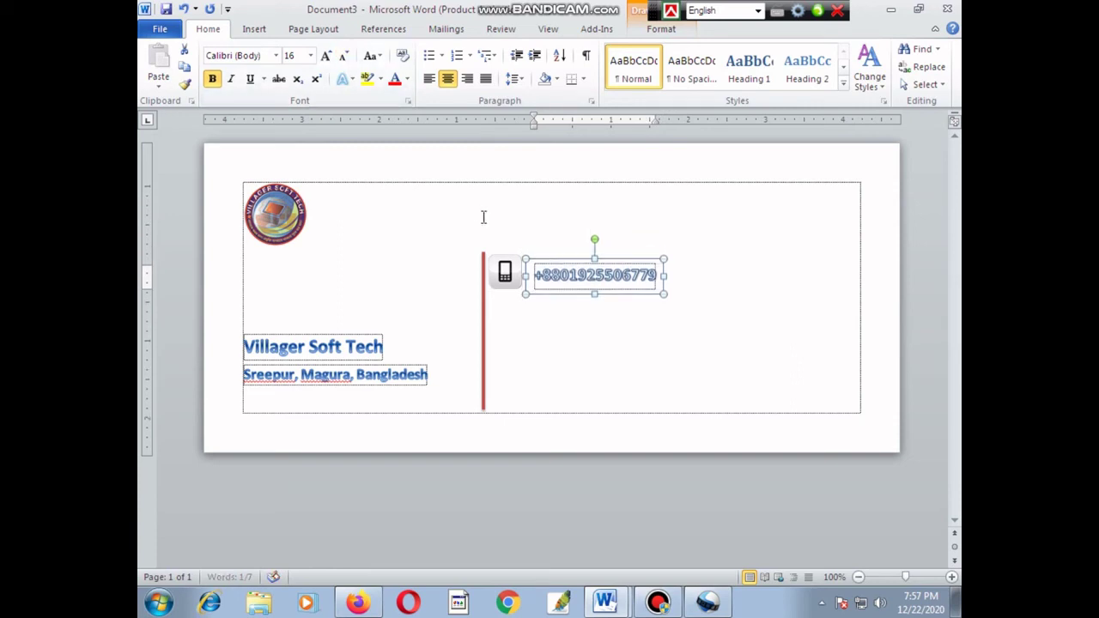
key("Left")
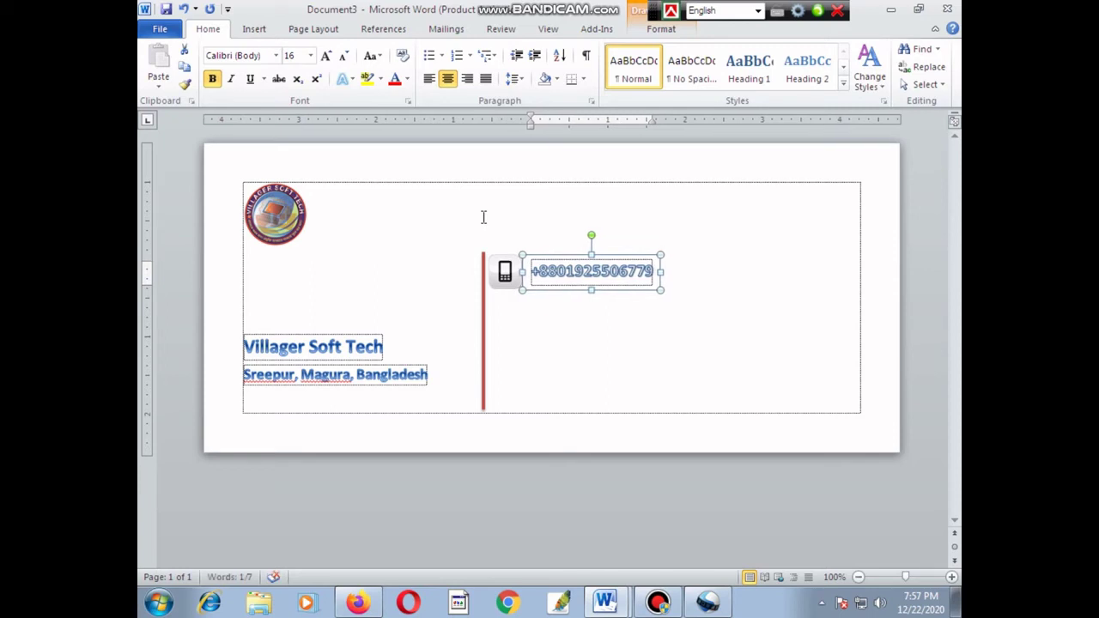
left_click(629, 369)
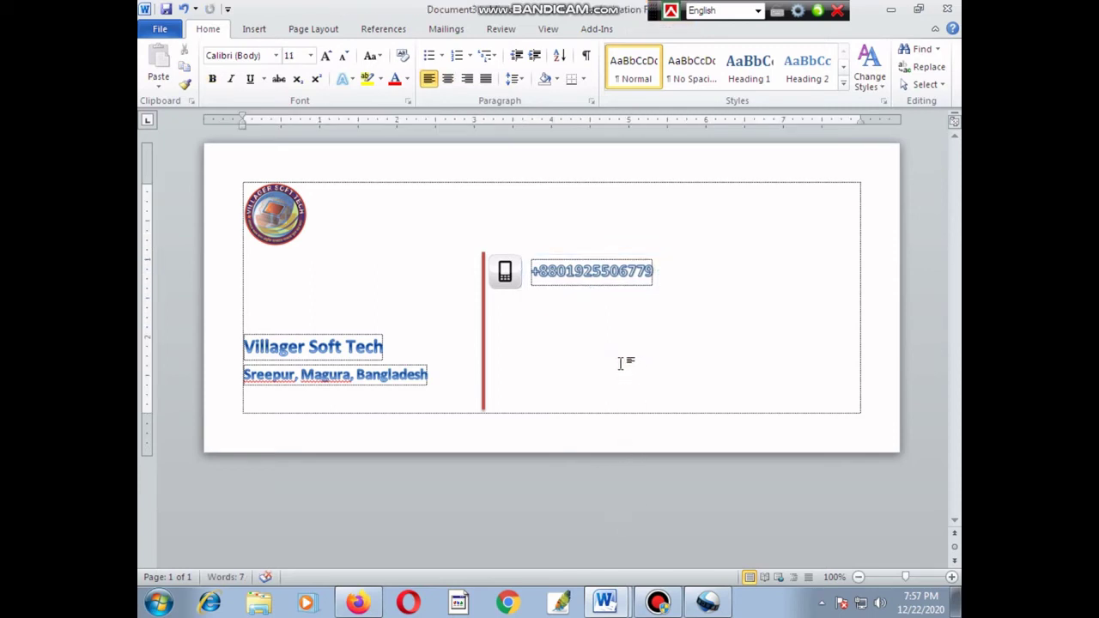
left_click(600, 275)
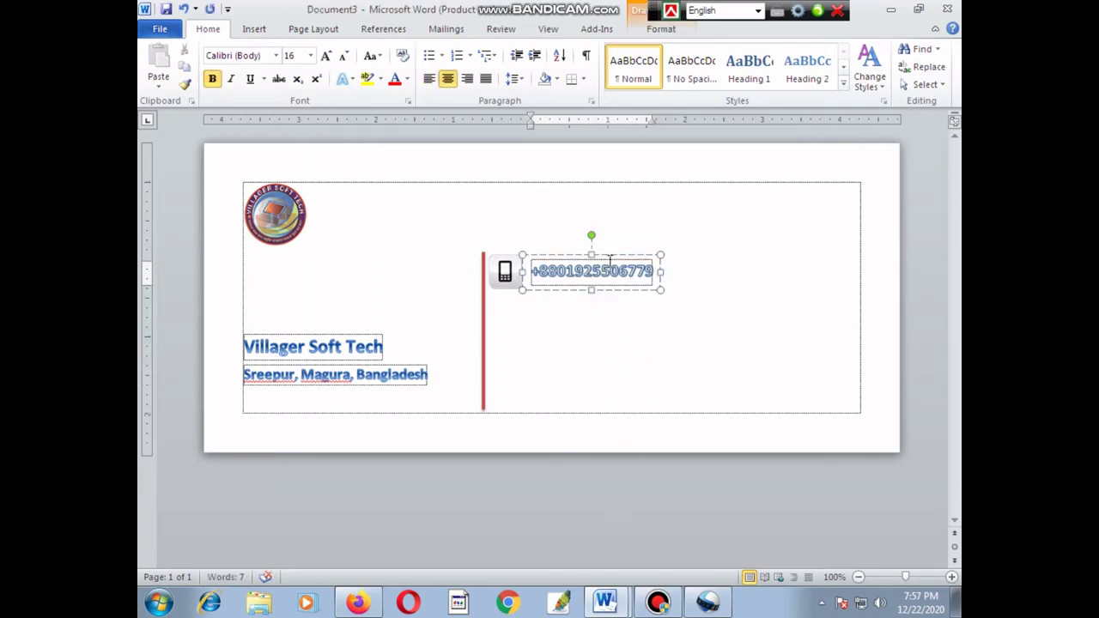
left_click(614, 260)
Step: Duplicate the phone-number WordArt box and drag the copy just below the original
key("ctrl+c")
key("ctrl+v")
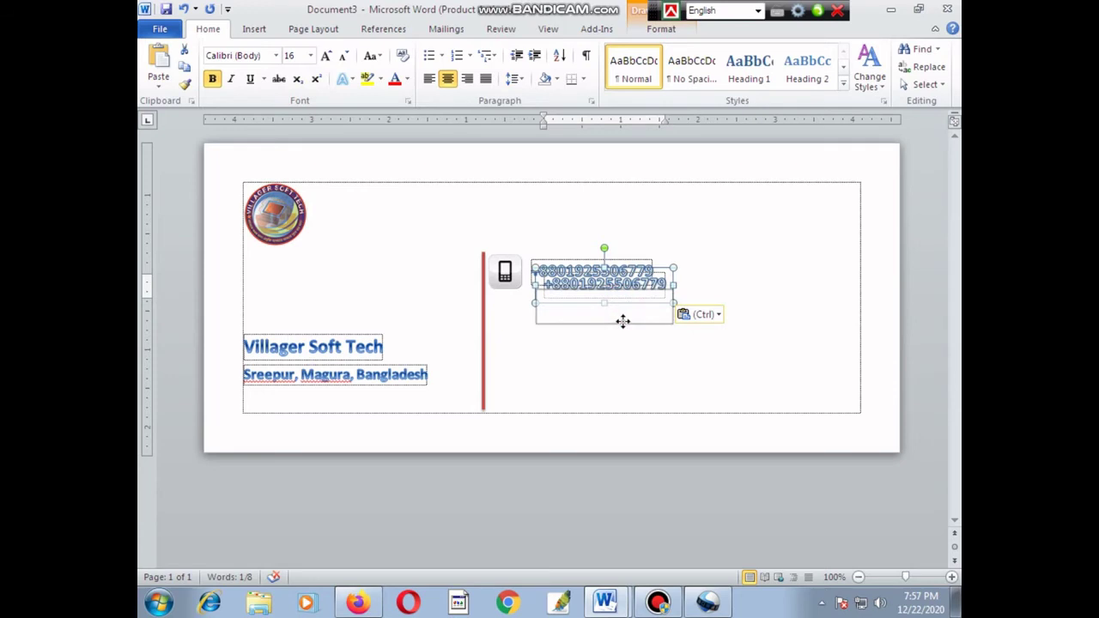
left_click_drag(624, 305, 624, 327)
left_click(502, 312)
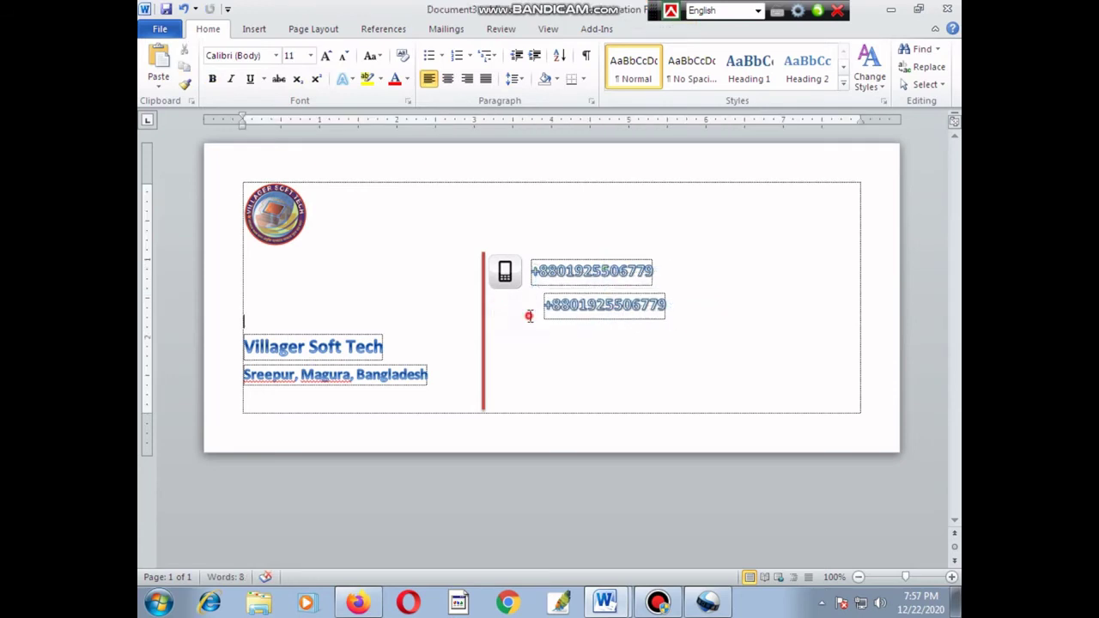
left_click(254, 29)
Step: Insert the for_email @ icon picture into the envelope
left_click(280, 67)
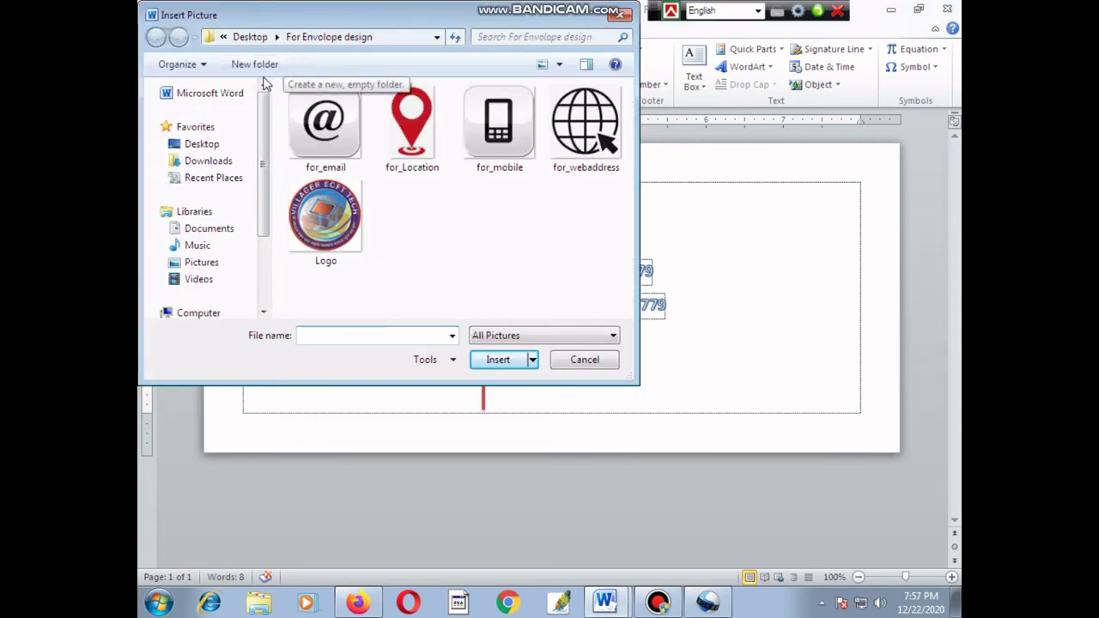
left_click(322, 133)
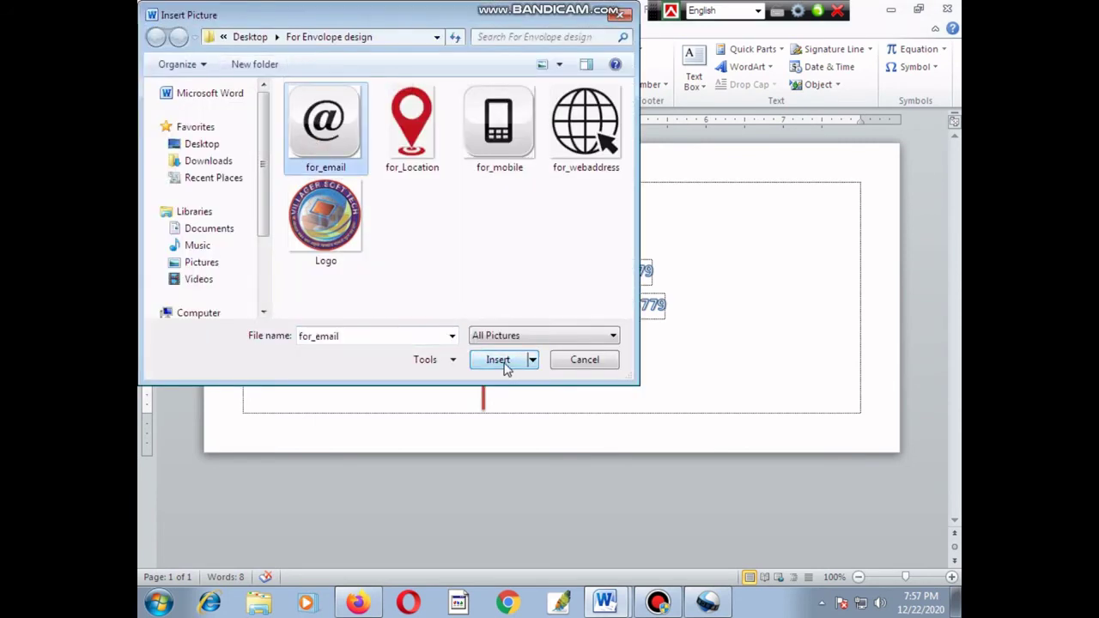
left_click(498, 360)
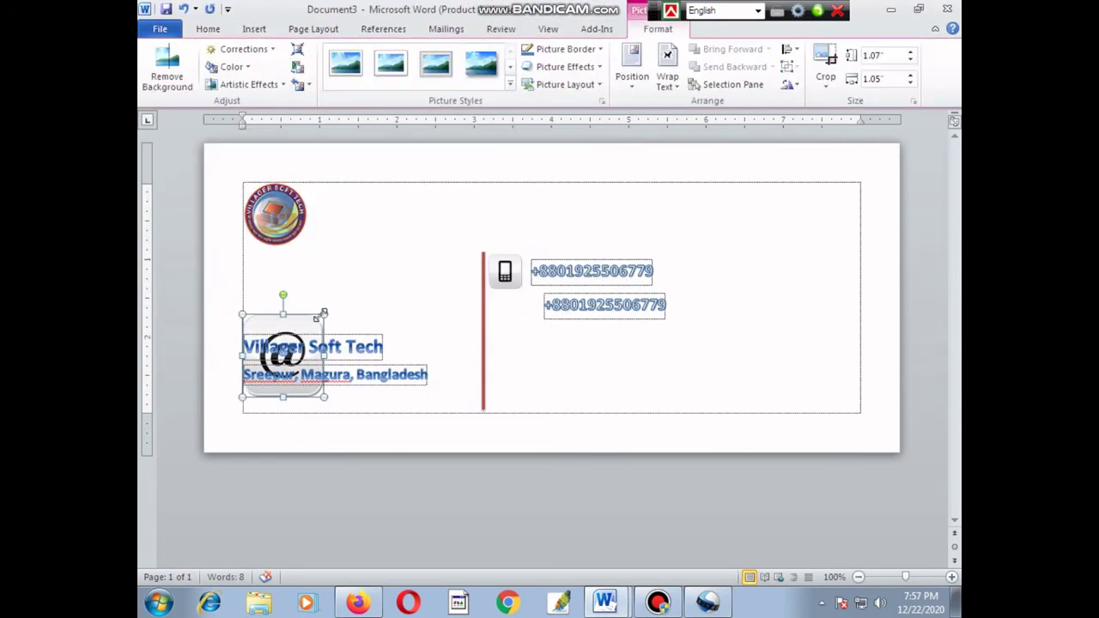
Step: Float the @ icon in front of text and shrink it to about 0.48" beside the second number
left_click(667, 69)
left_click(704, 227)
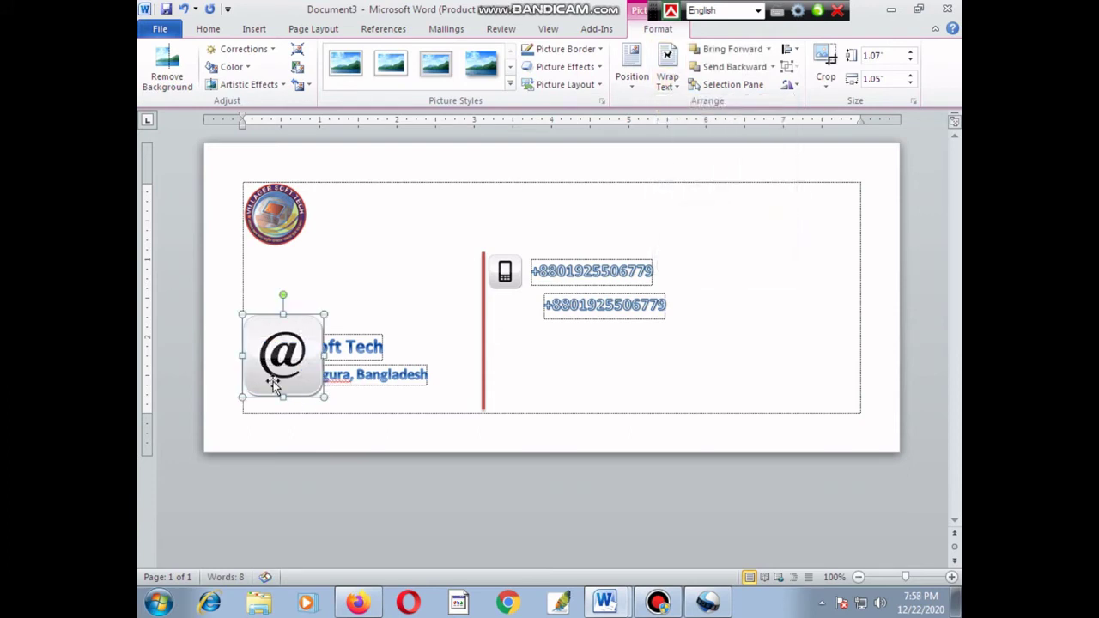
left_click_drag(276, 354, 524, 340)
left_click_drag(574, 380, 522, 324)
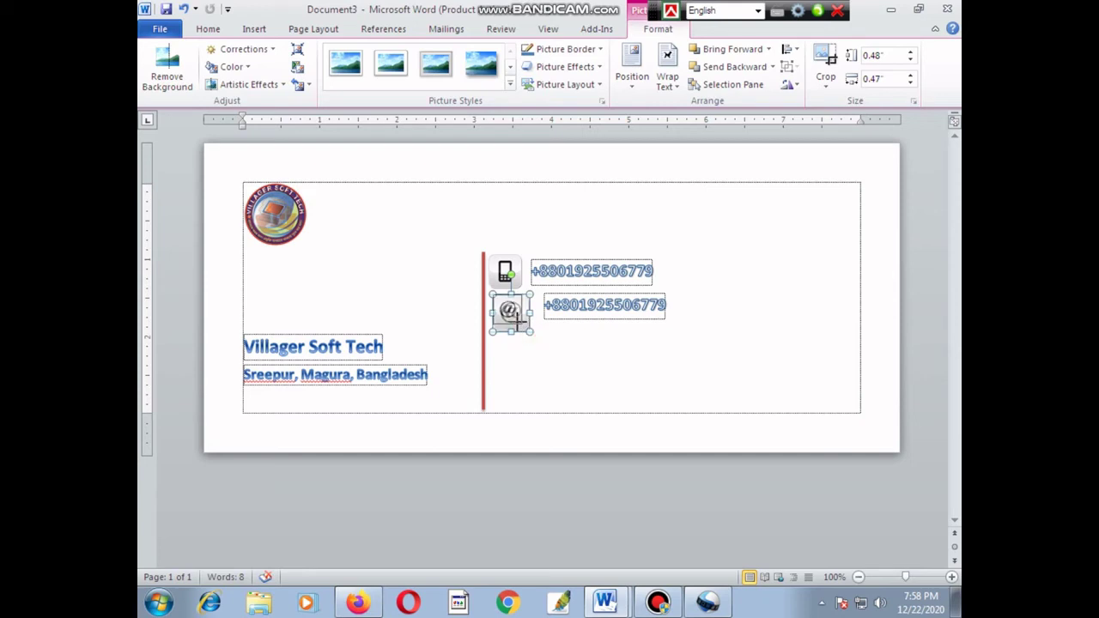
left_click(560, 305)
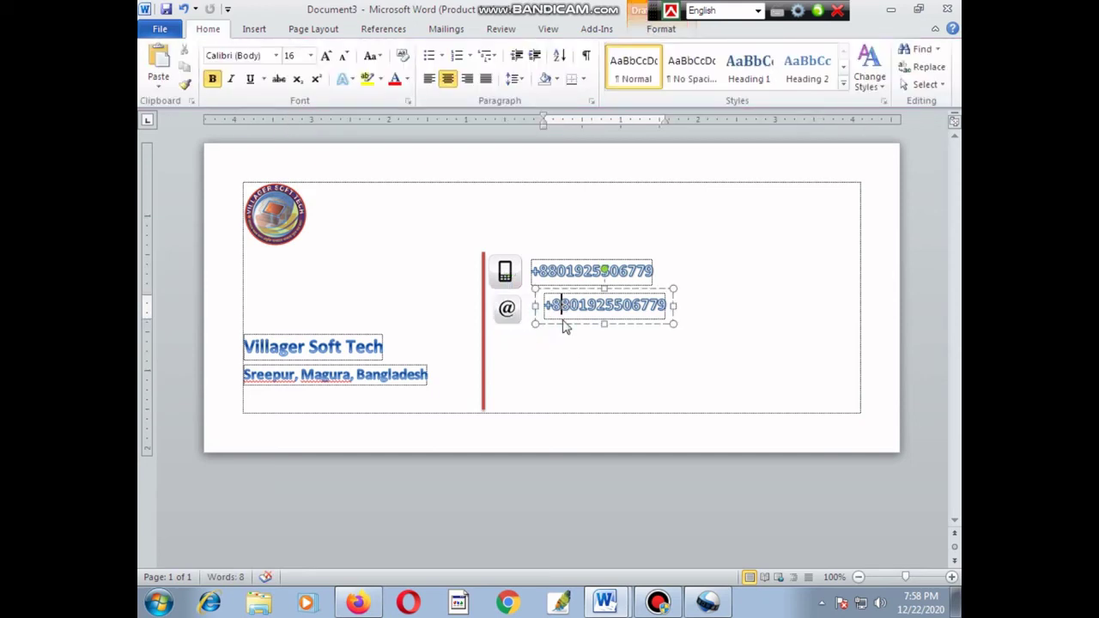
Step: Nudge the second box left and replace its number with the company's e-mail address
left_click(562, 323)
key("ctrl+Left")
key("ctrl+Left")
key("ctrl+Left")
key("ctrl+Left")
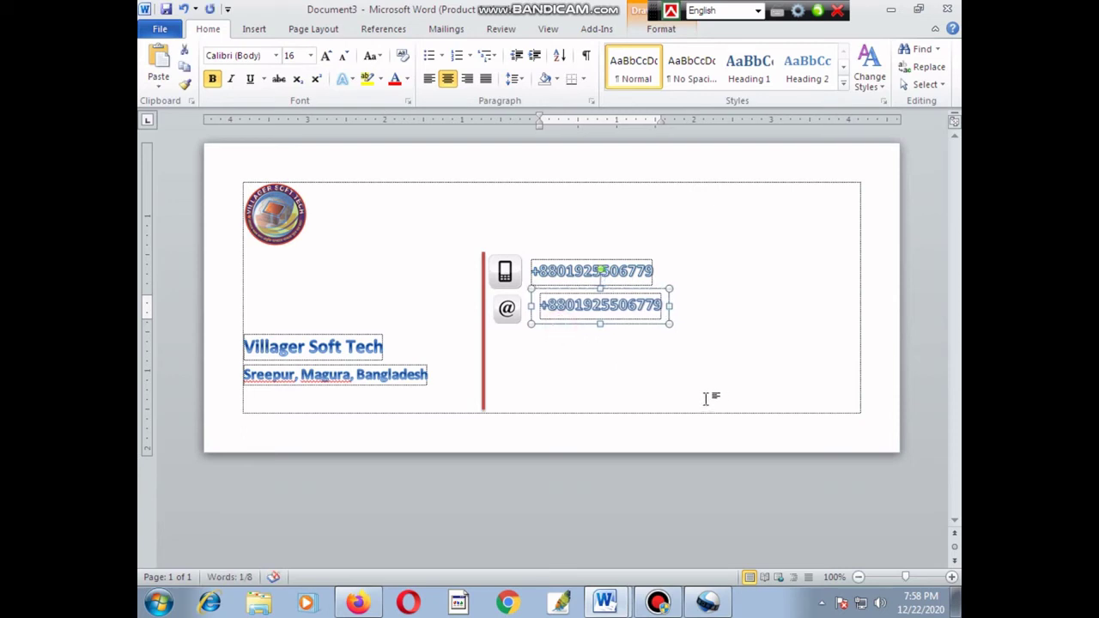
left_click(565, 314)
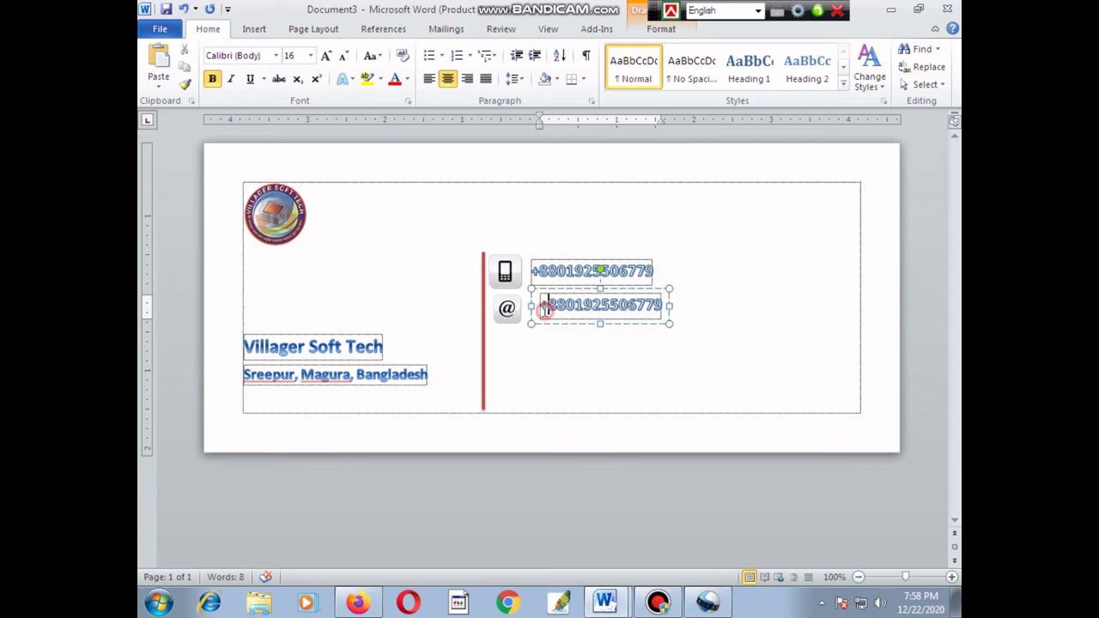
left_click_drag(541, 306, 659, 311)
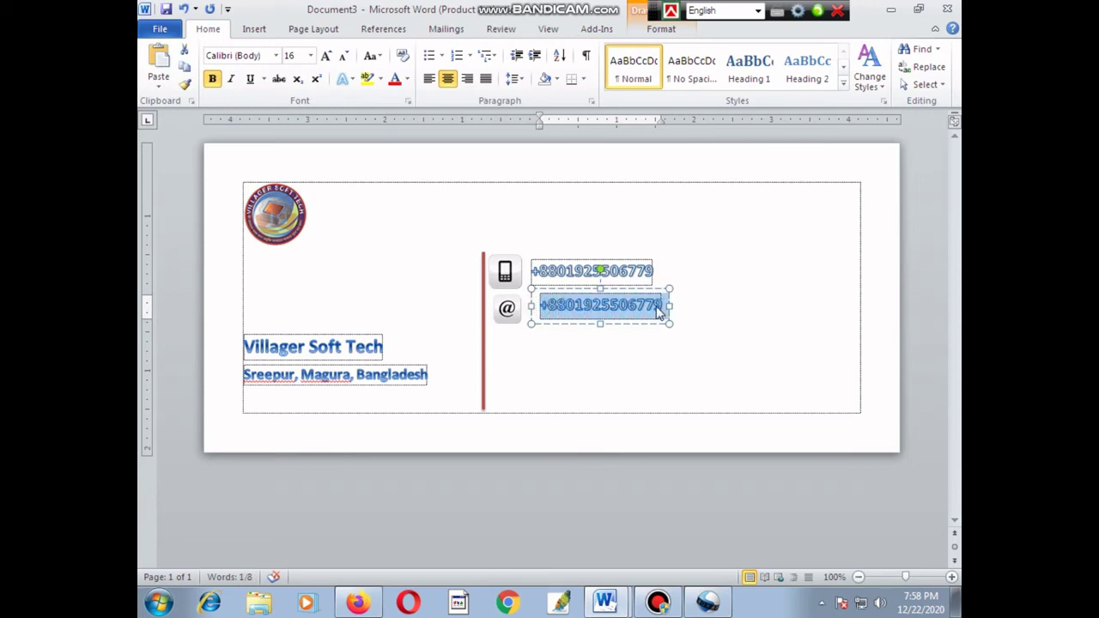
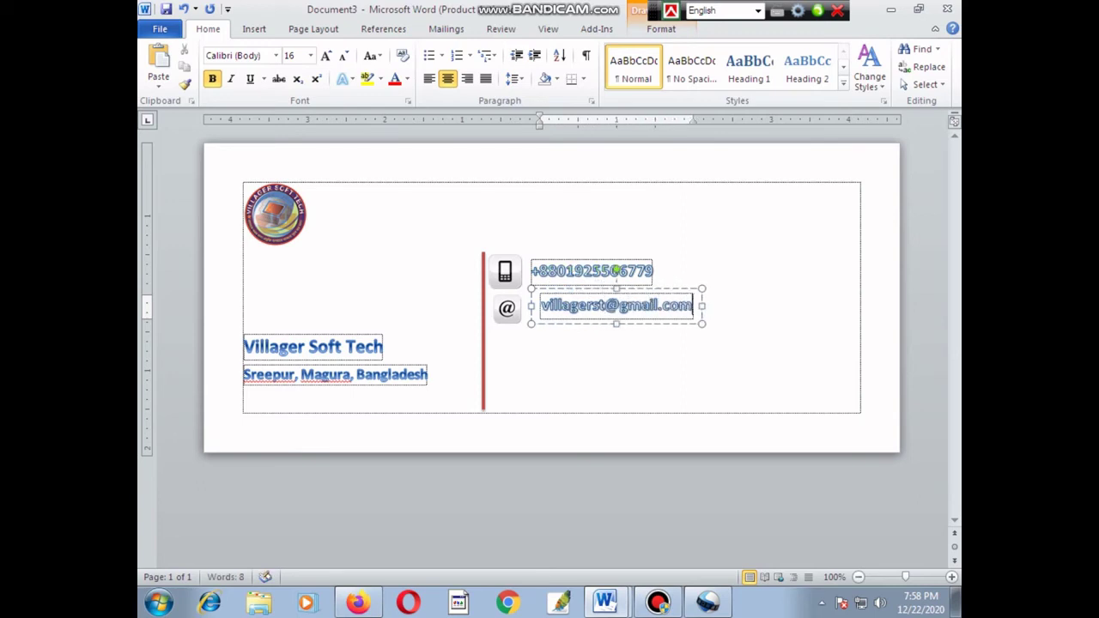
left_click(565, 375)
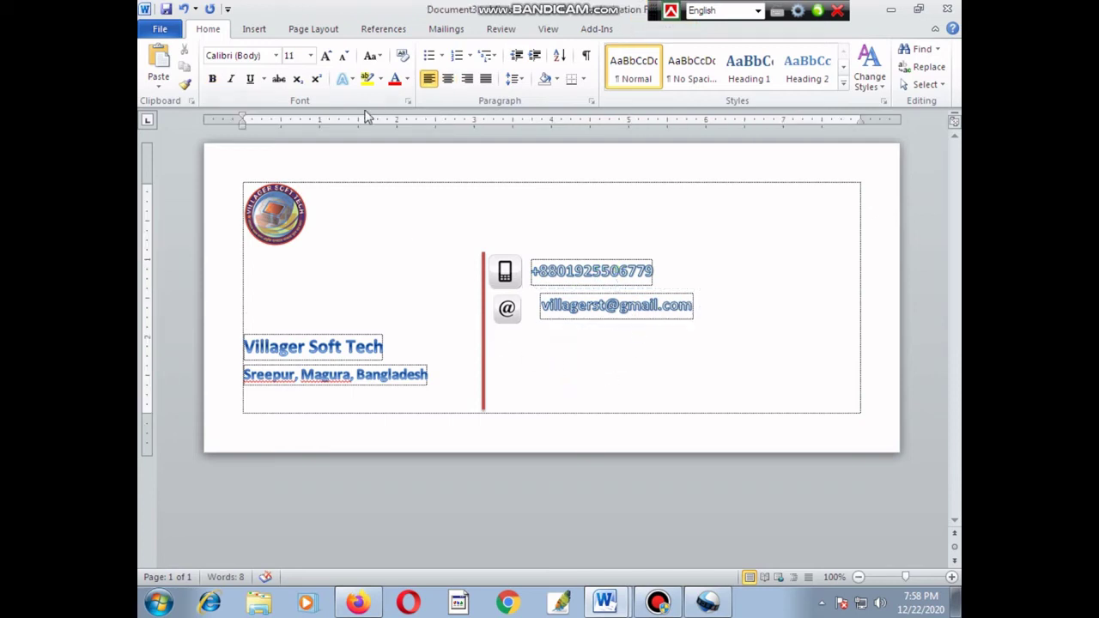
Step: Insert the for_Location pin picture into the envelope
left_click(254, 29)
left_click(281, 68)
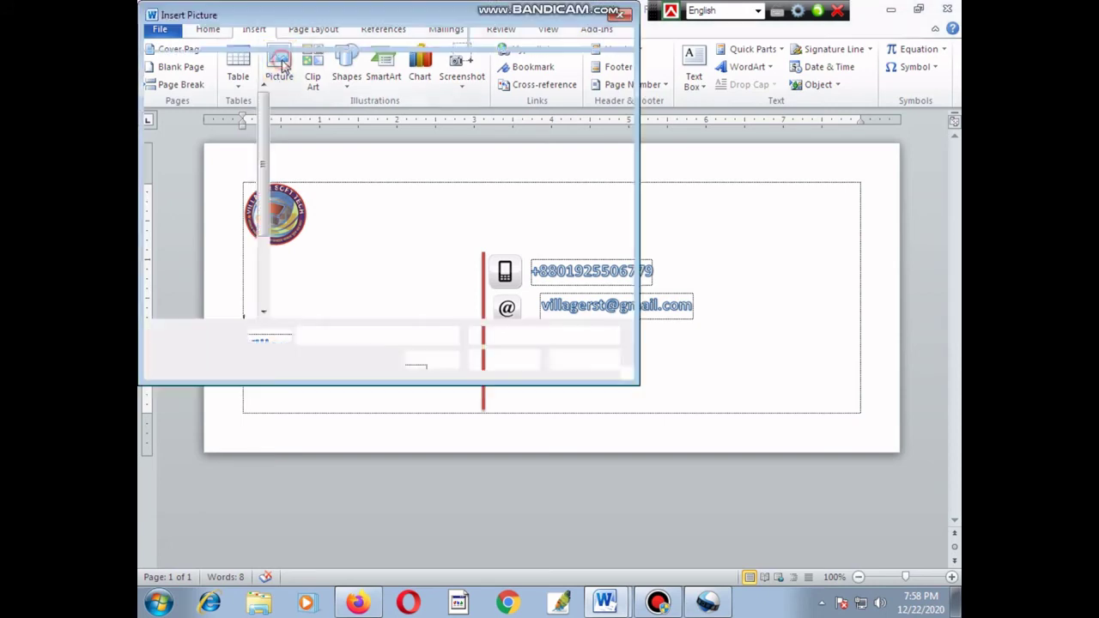
left_click(418, 133)
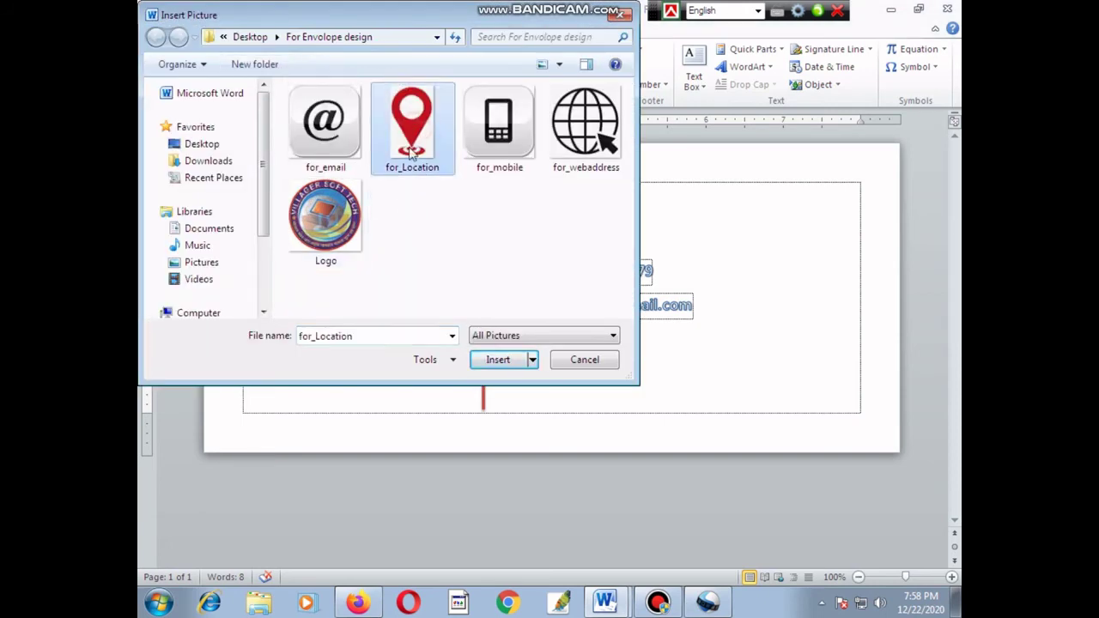
left_click(496, 360)
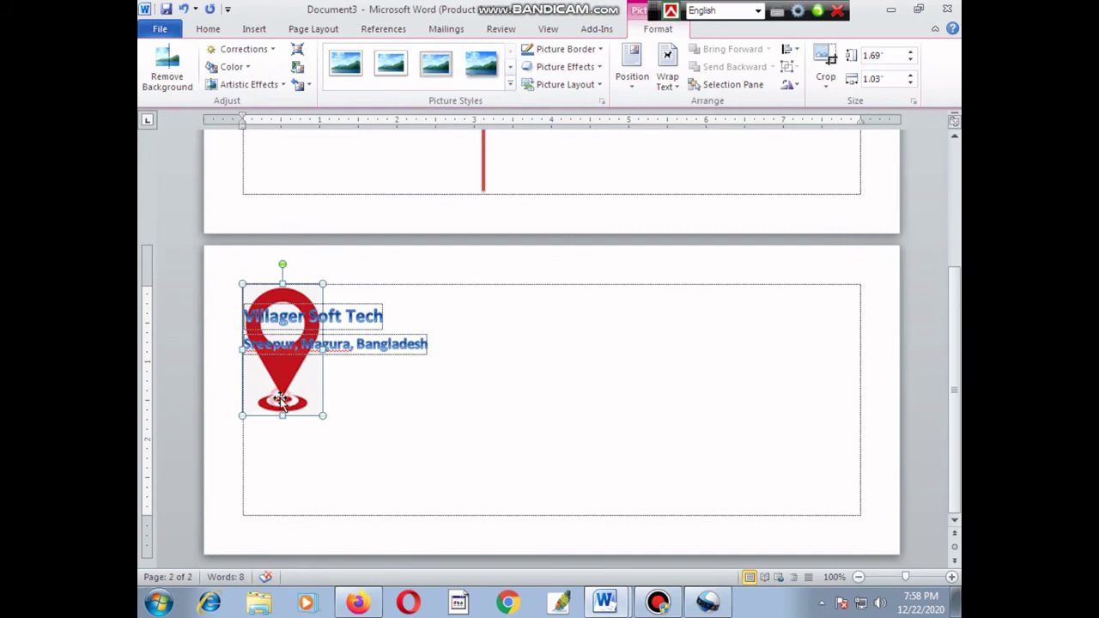
Step: Float the pin in front of text, shrink it under the @ icon, and select the e-mail box
left_click(669, 82)
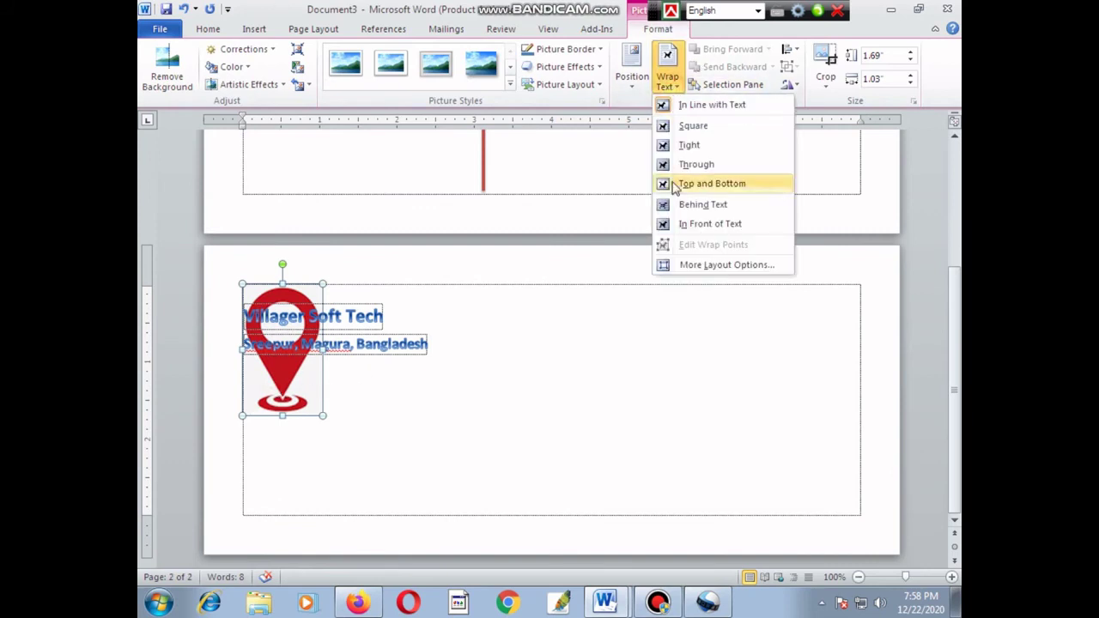
left_click(678, 223)
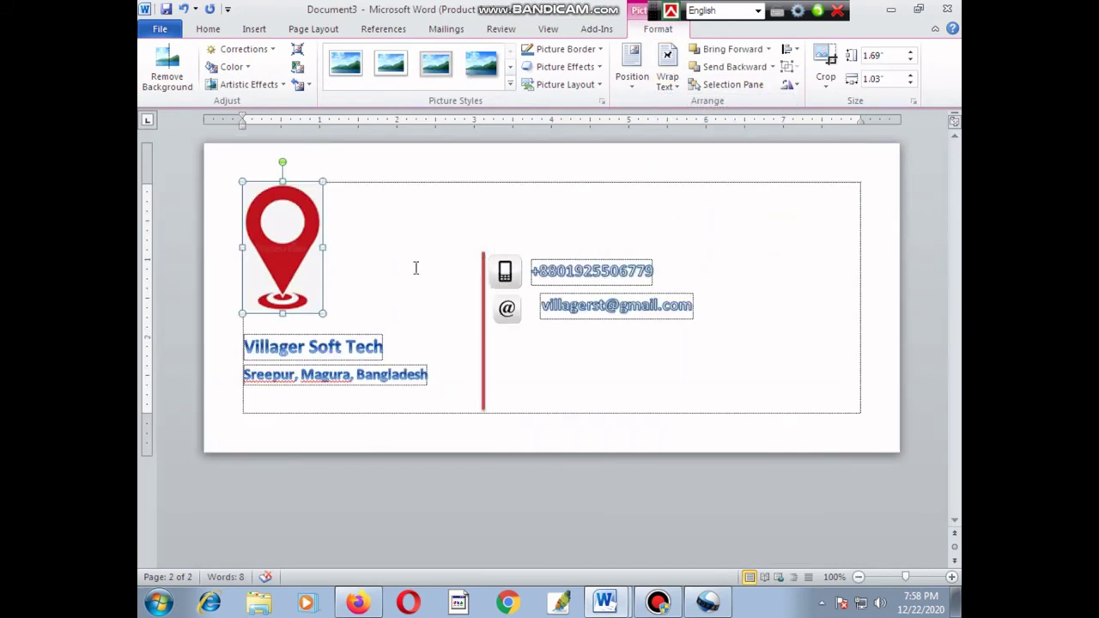
mouse_move(322, 312)
left_mouse_down()
mouse_move(265, 218)
mouse_move(511, 348)
left_mouse_up()
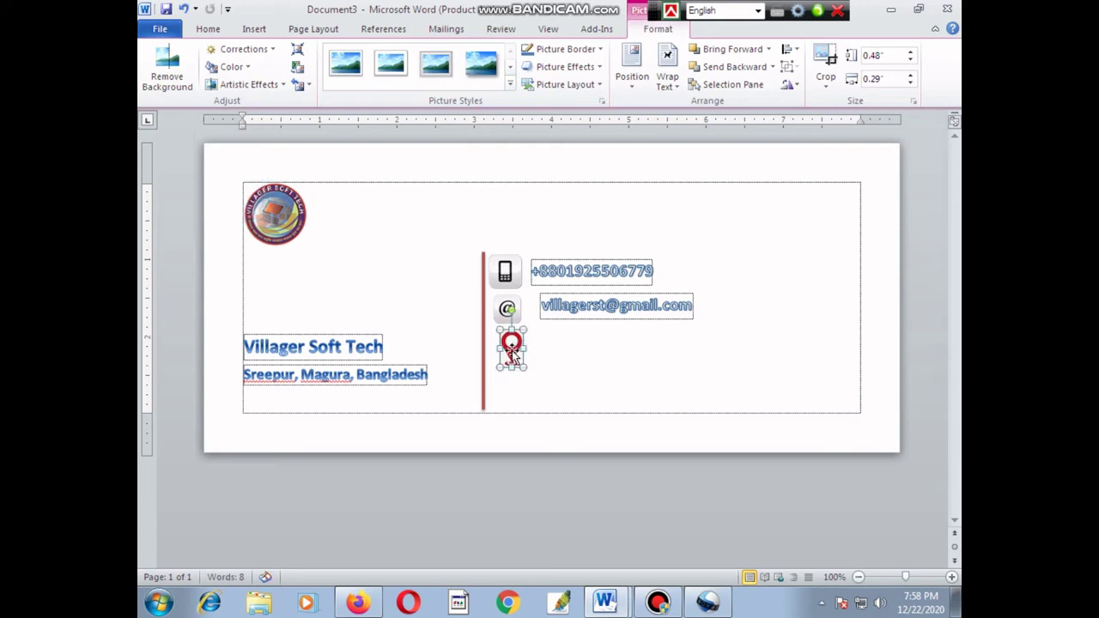
left_click(556, 356)
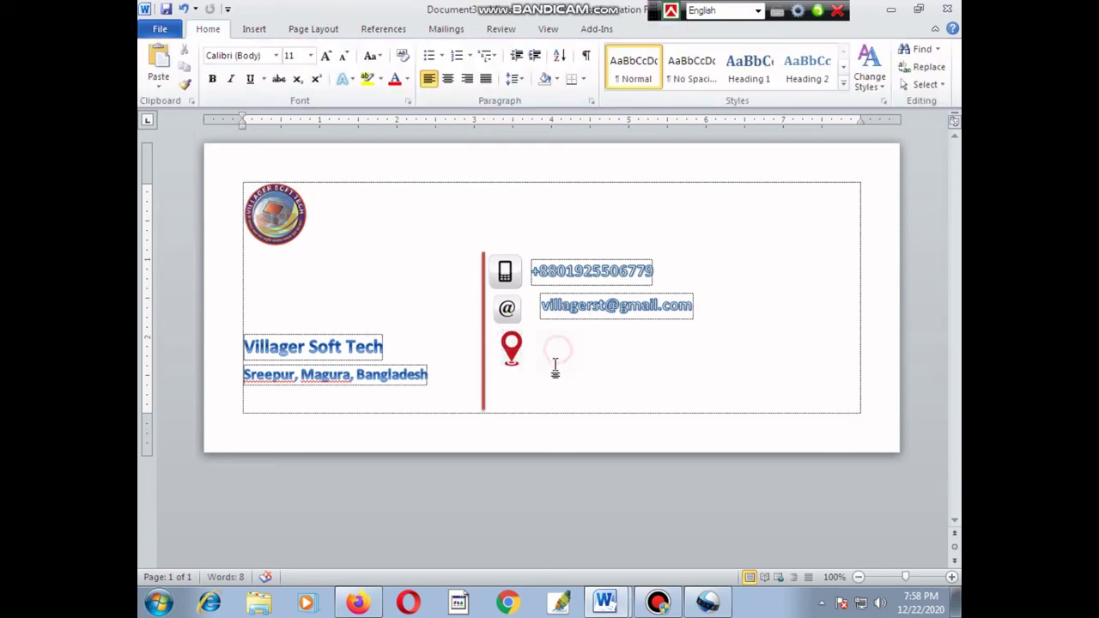
left_click(577, 303)
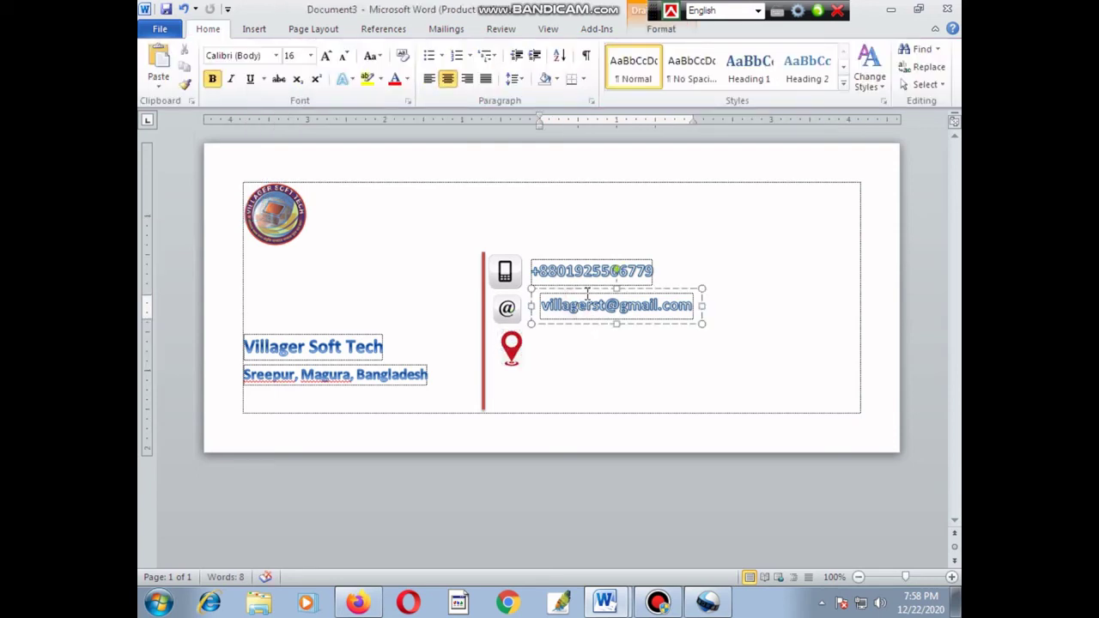
left_click(584, 289)
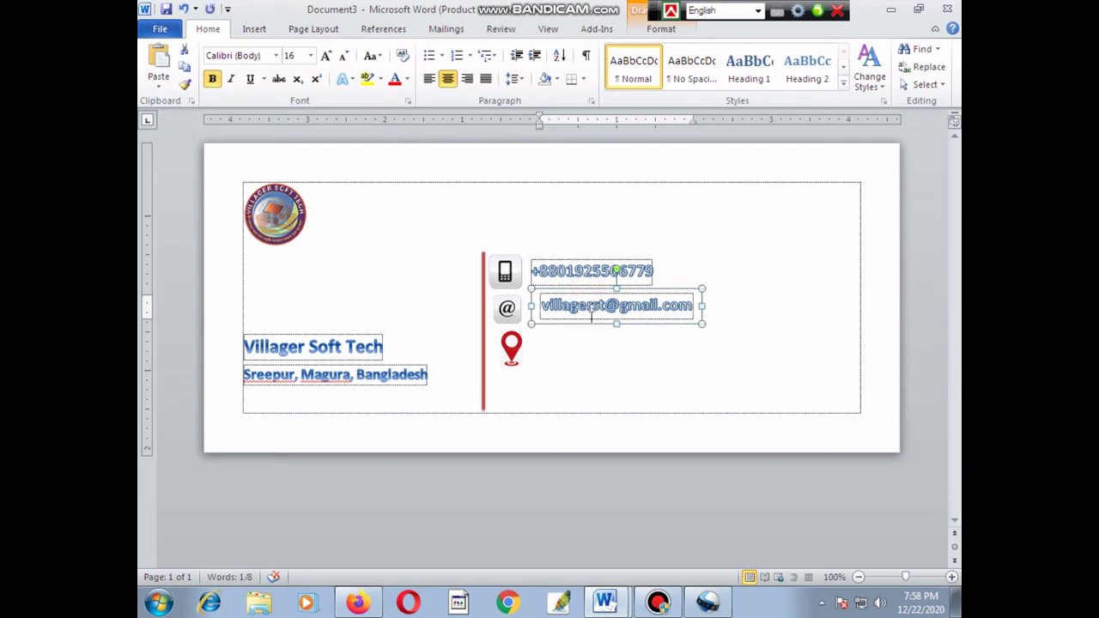
Step: Paste a copy of the e-mail box beside the pin and type the company's town, district and country
key("ctrl+v")
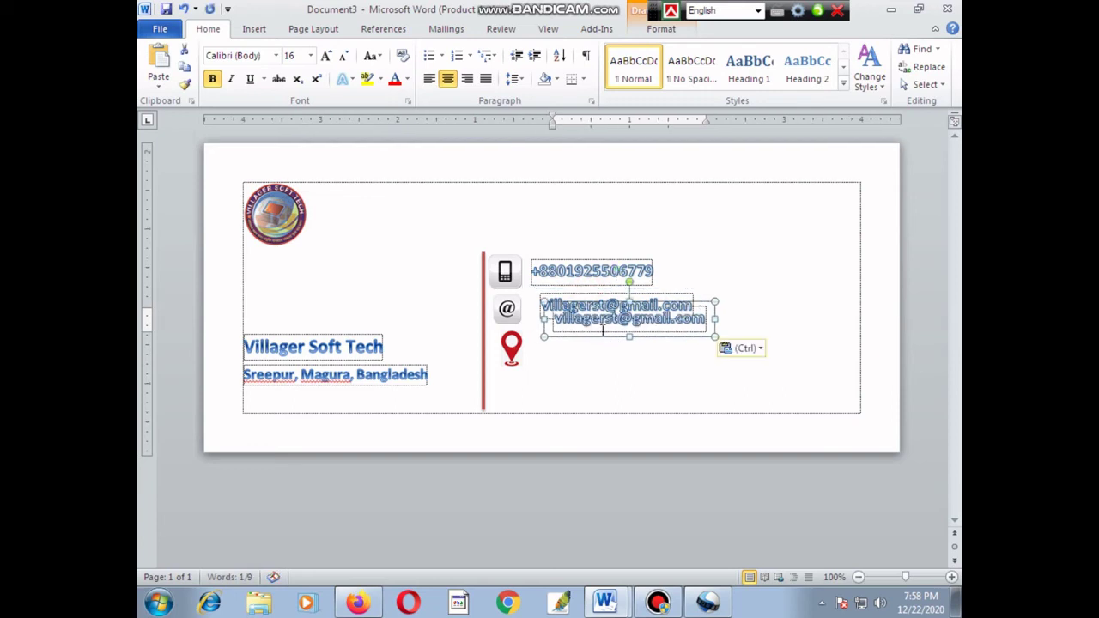
left_click_drag(596, 340, 583, 374)
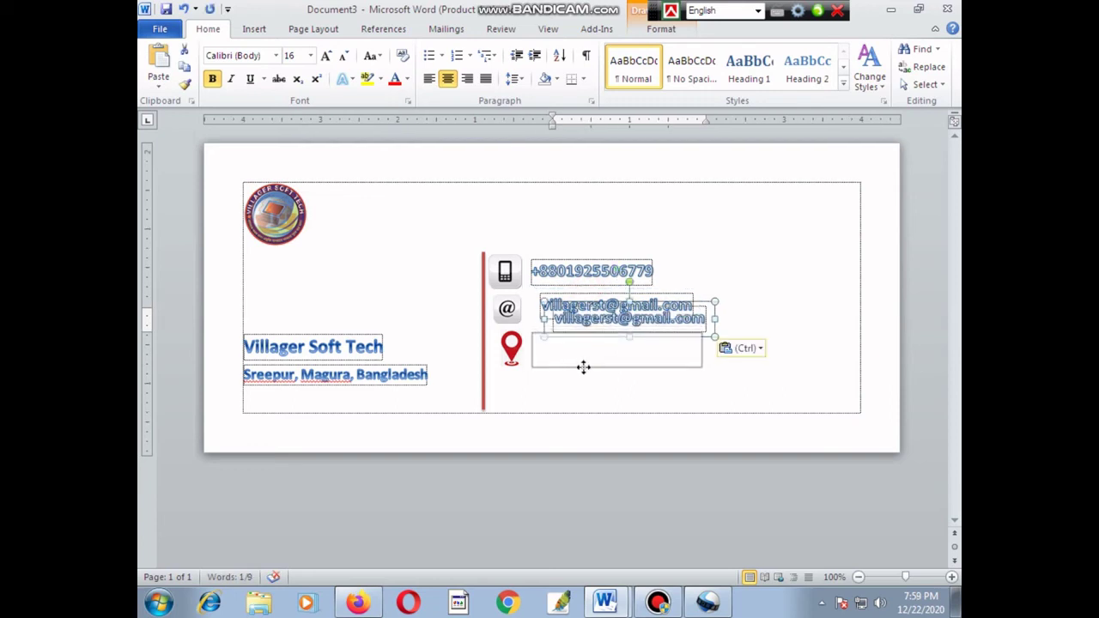
double_click(571, 352)
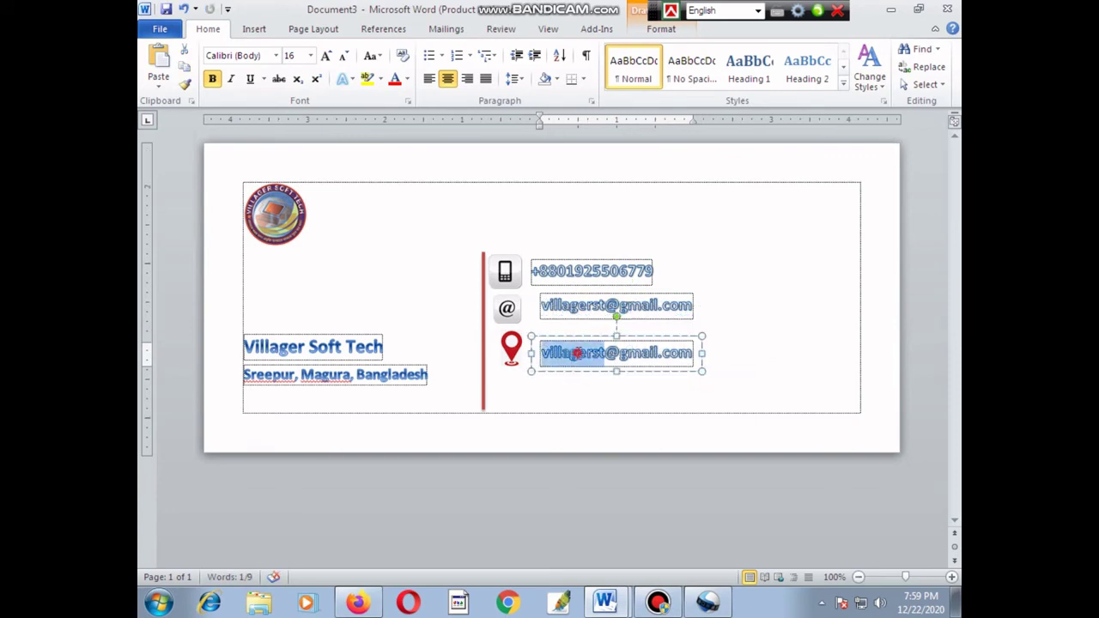
left_click(544, 354)
left_click_drag(547, 354, 696, 354)
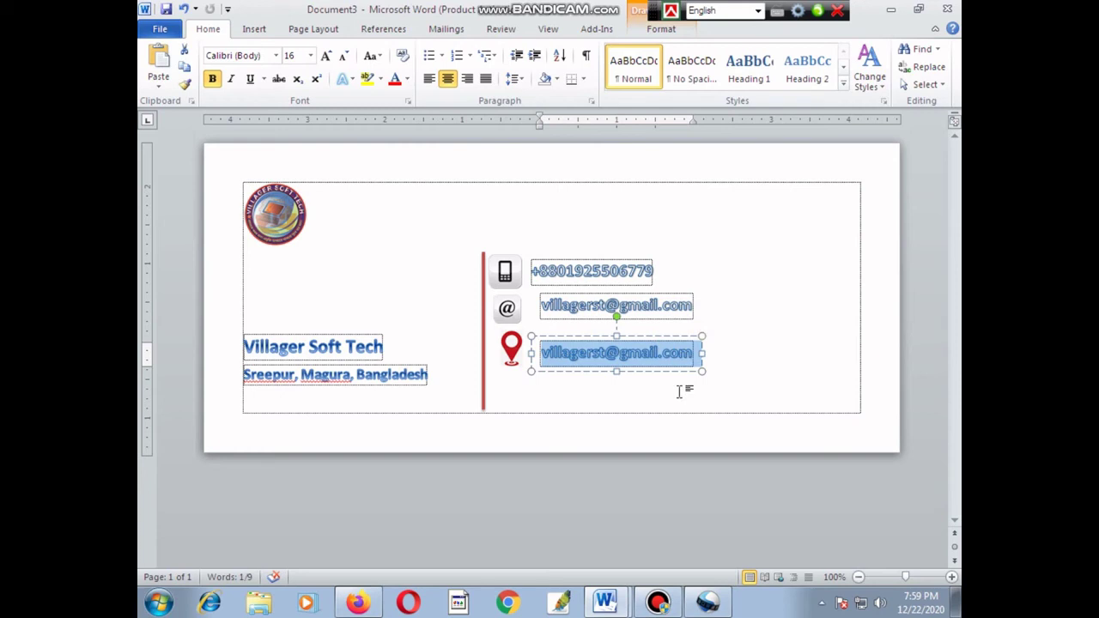
key("BackSpace")
type("Sre")
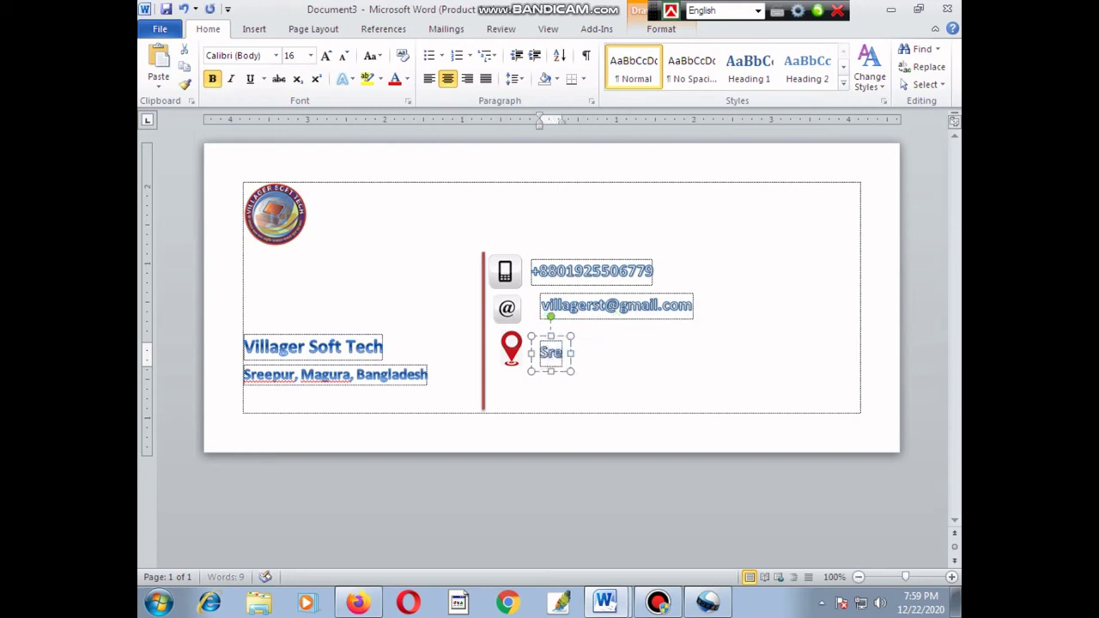
type("epur, Ma")
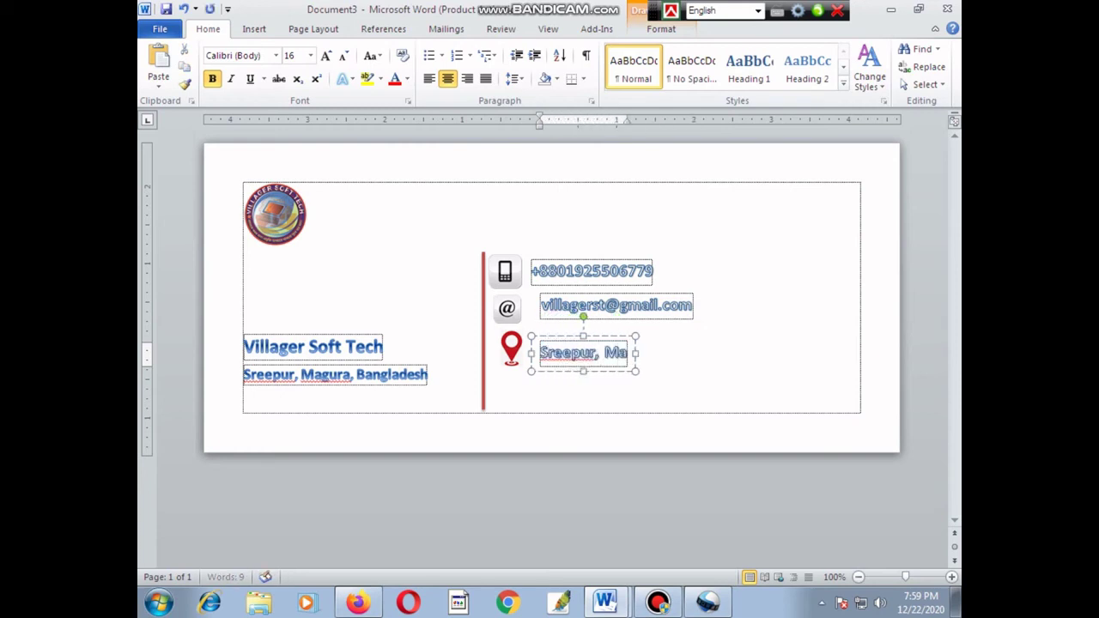
type("gura")
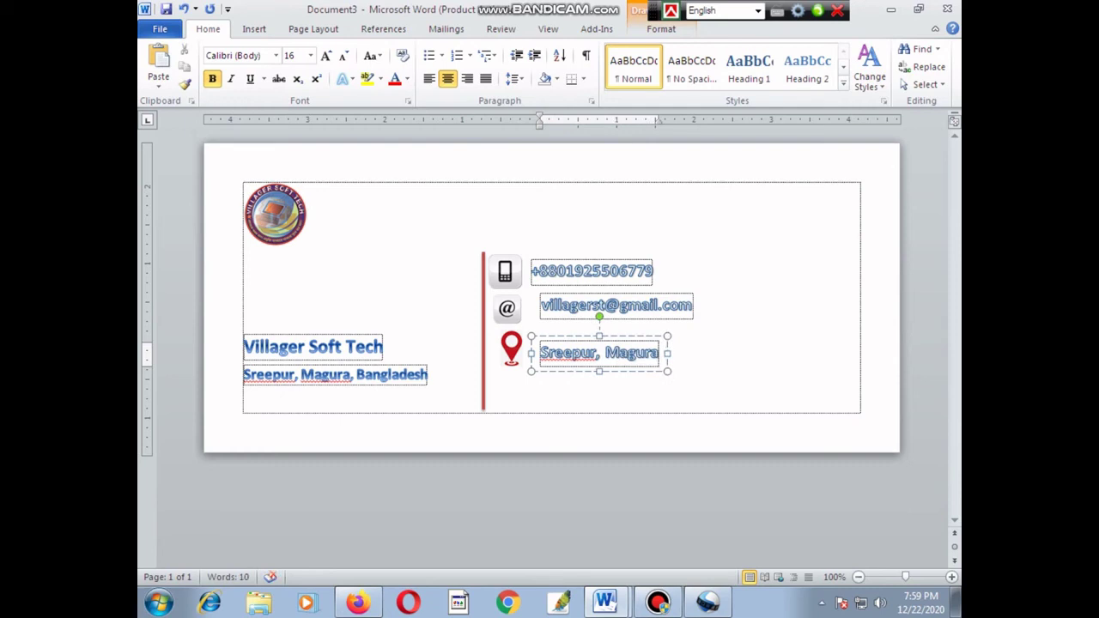
type(",")
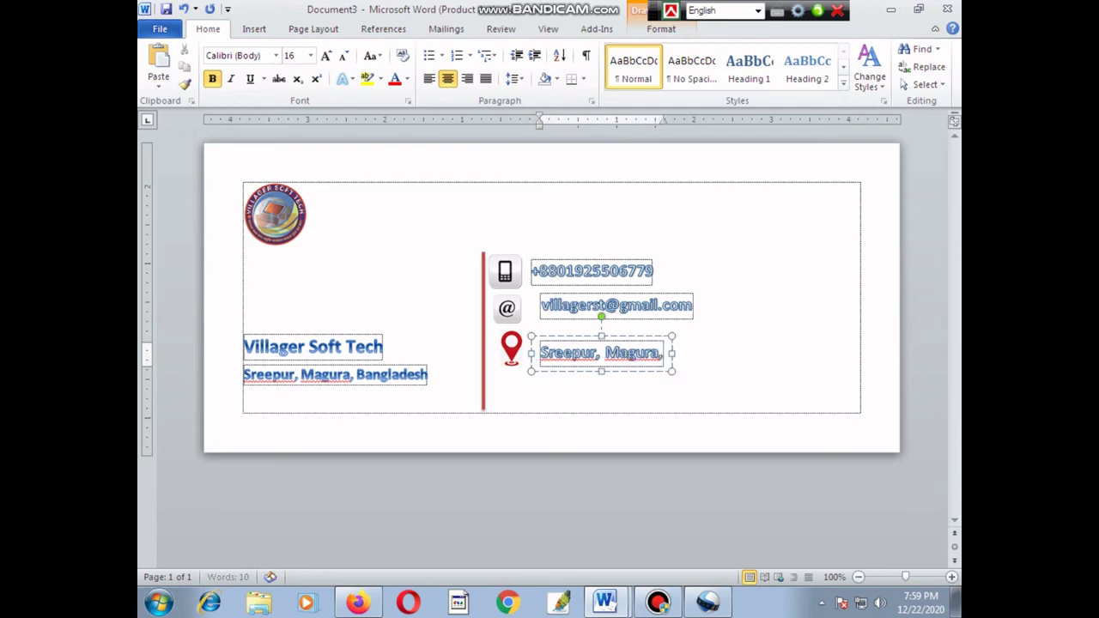
type(" Bangladesh")
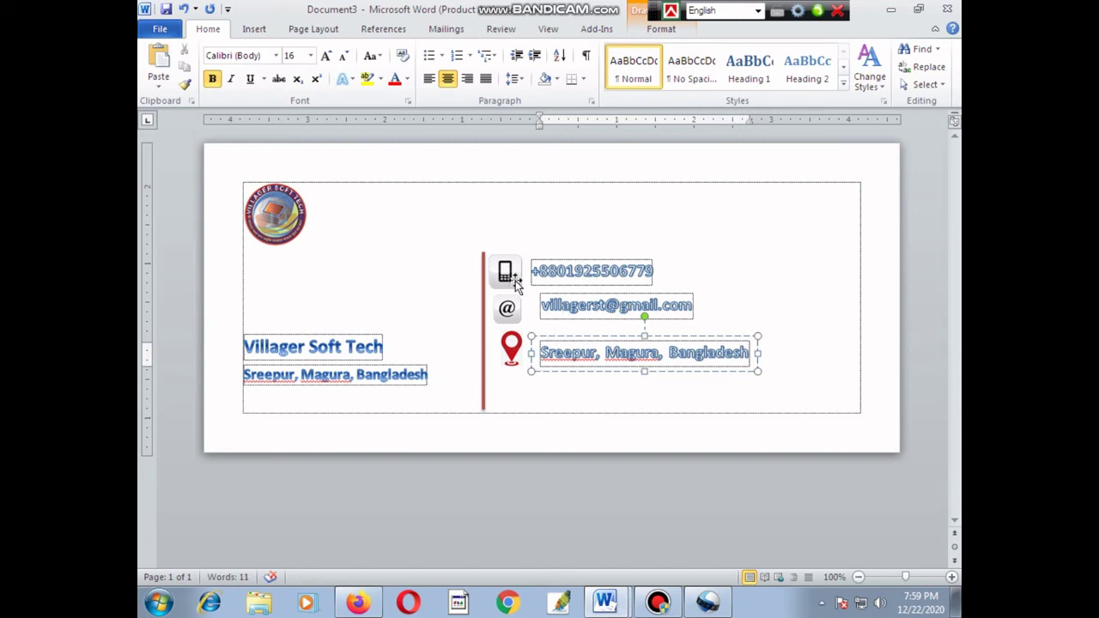
Step: Select the phone, @ and location-pin icons together and apply Align Left
left_click(517, 281)
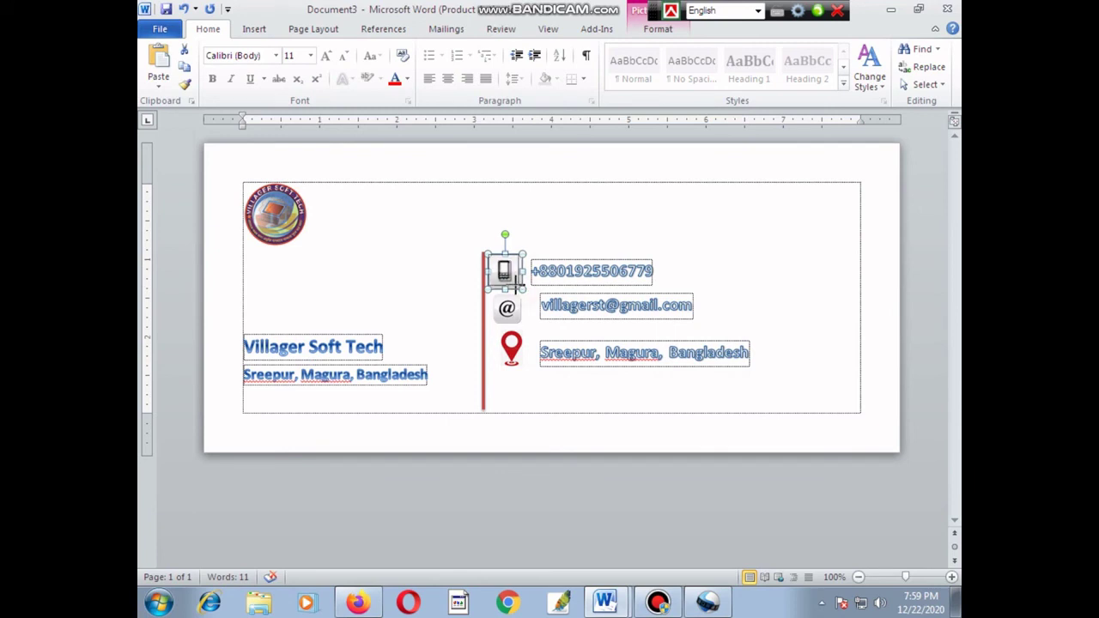
left_click_drag(516, 279, 512, 277)
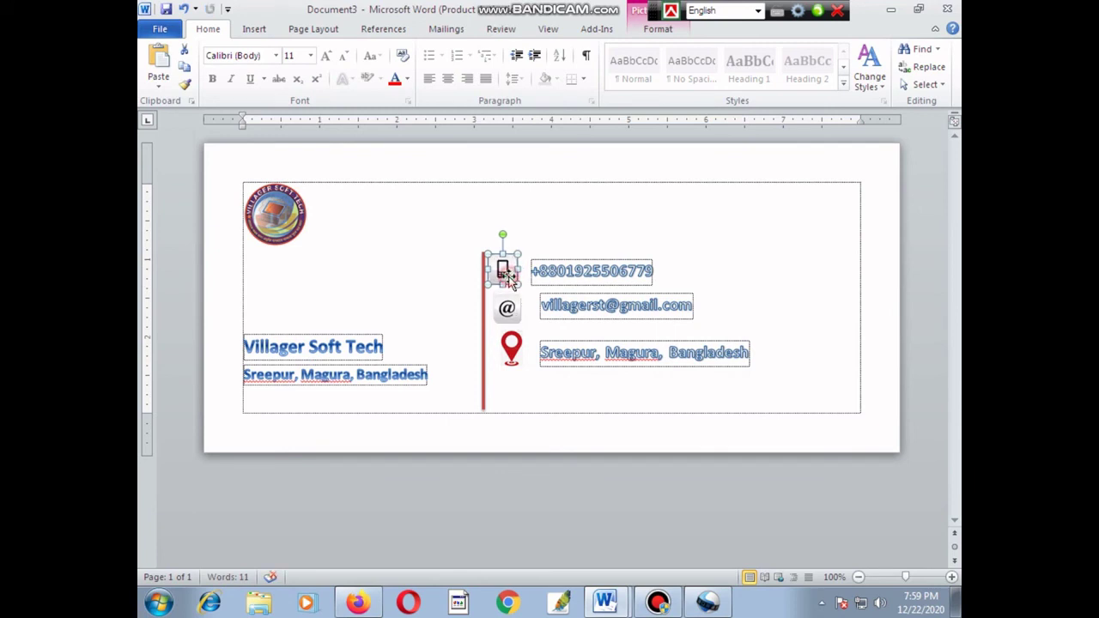
left_click(508, 311, "shift")
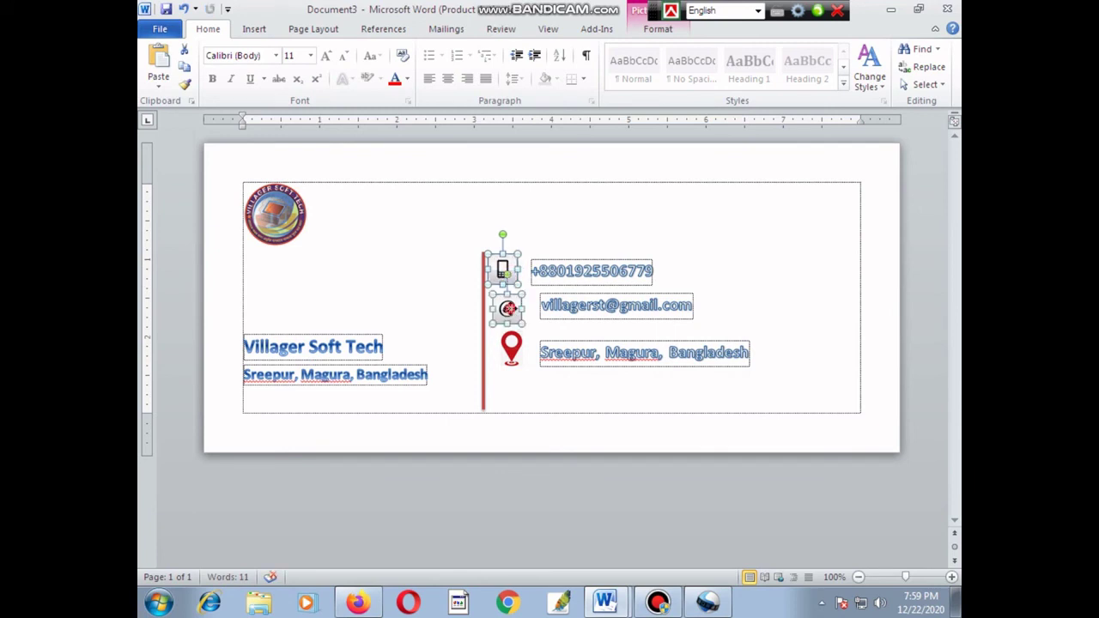
left_click(511, 349, "shift")
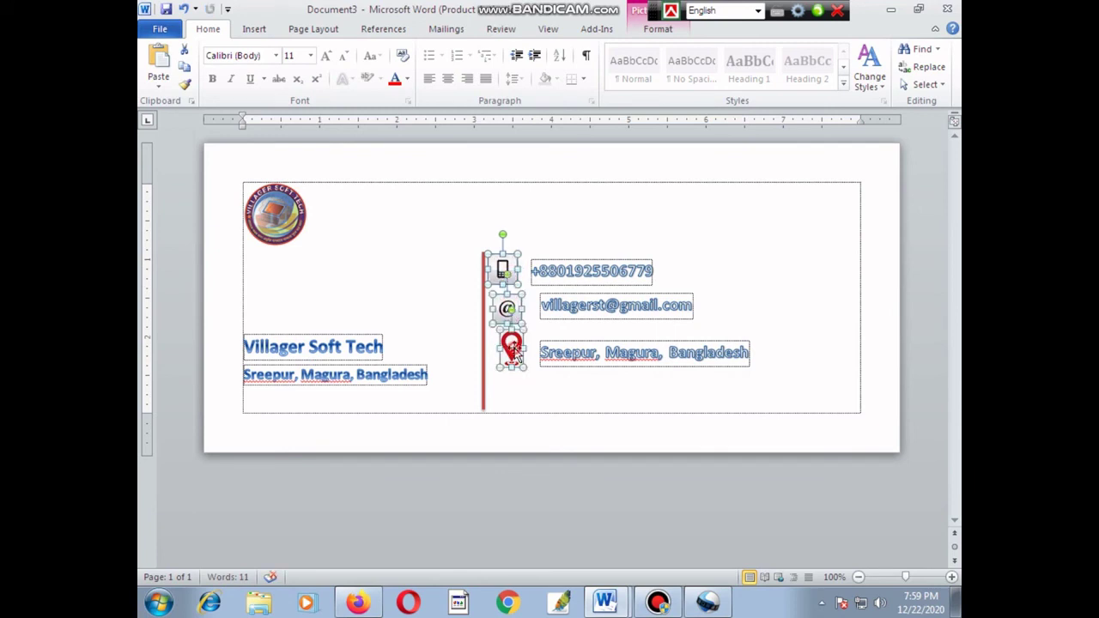
left_click(659, 31)
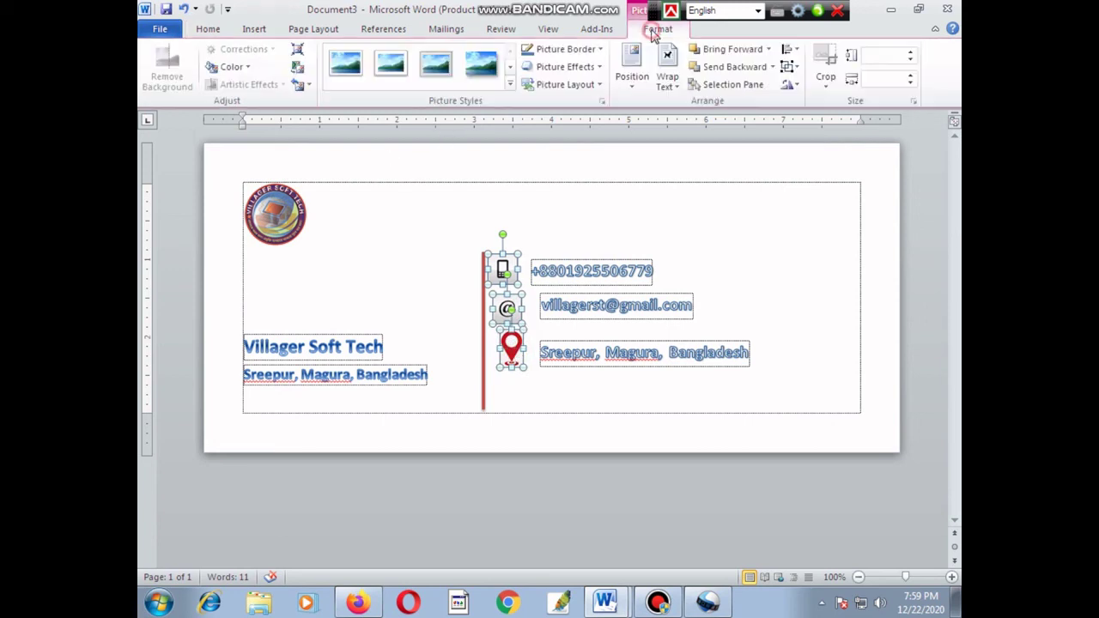
left_click(791, 52)
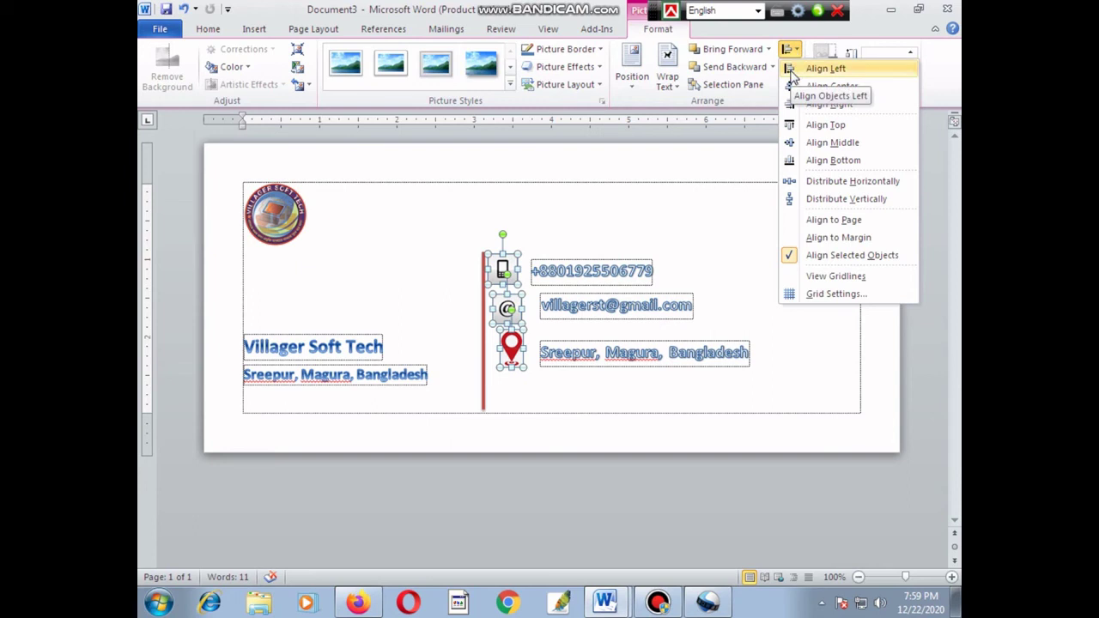
left_click(791, 74)
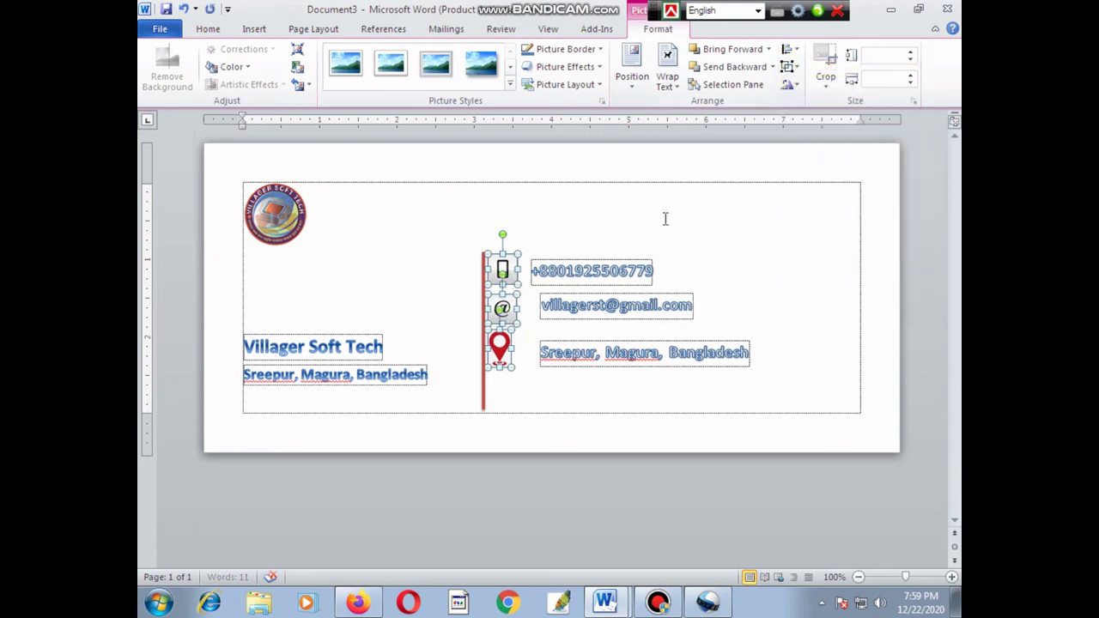
left_click(533, 228)
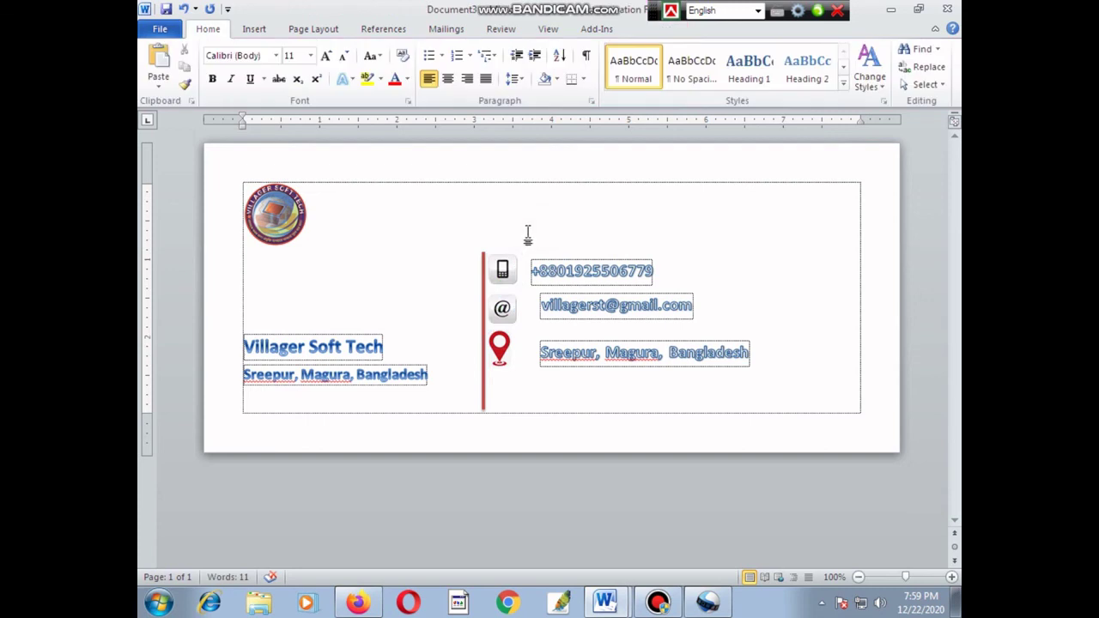
Step: Left-align the phone, e-mail and address text boxes with each other
left_click(558, 267)
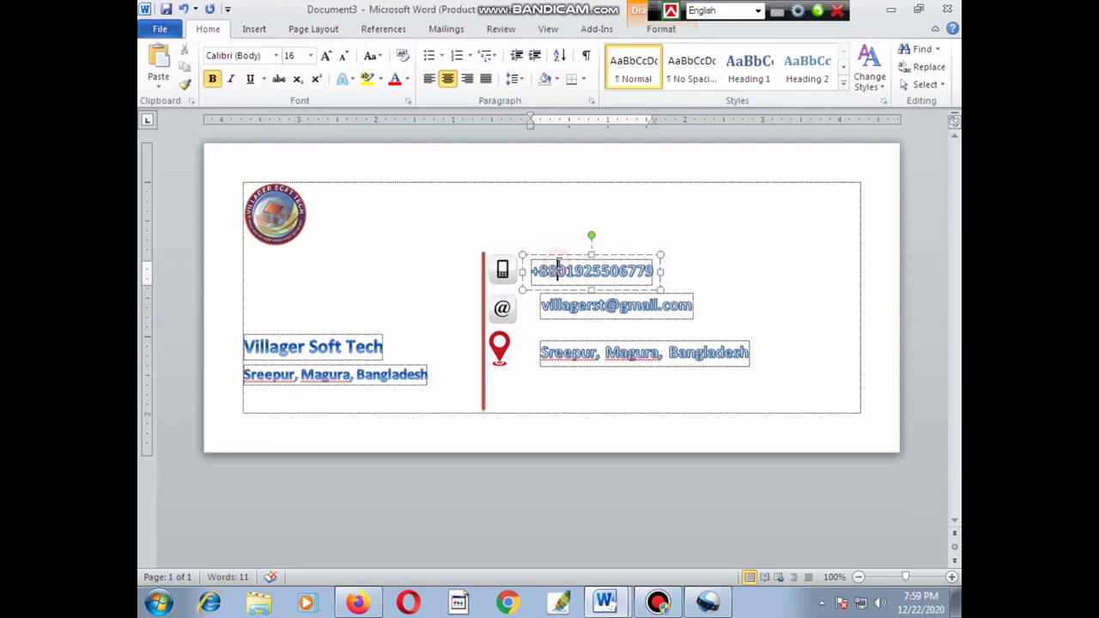
left_click(594, 315, "shift")
left_click(582, 351, "shift")
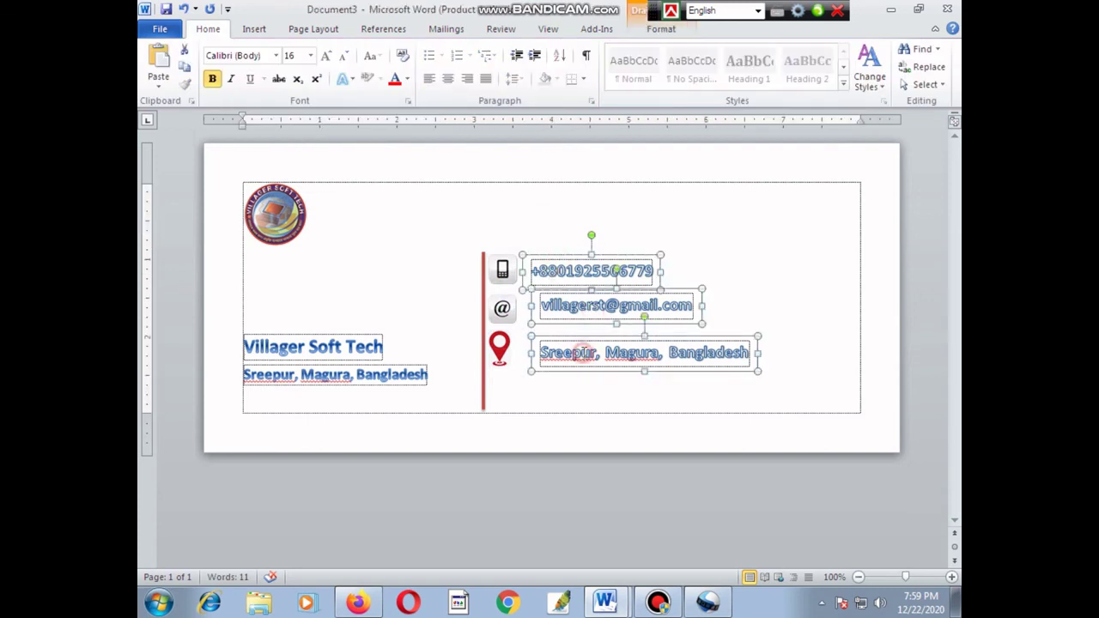
left_click(657, 31)
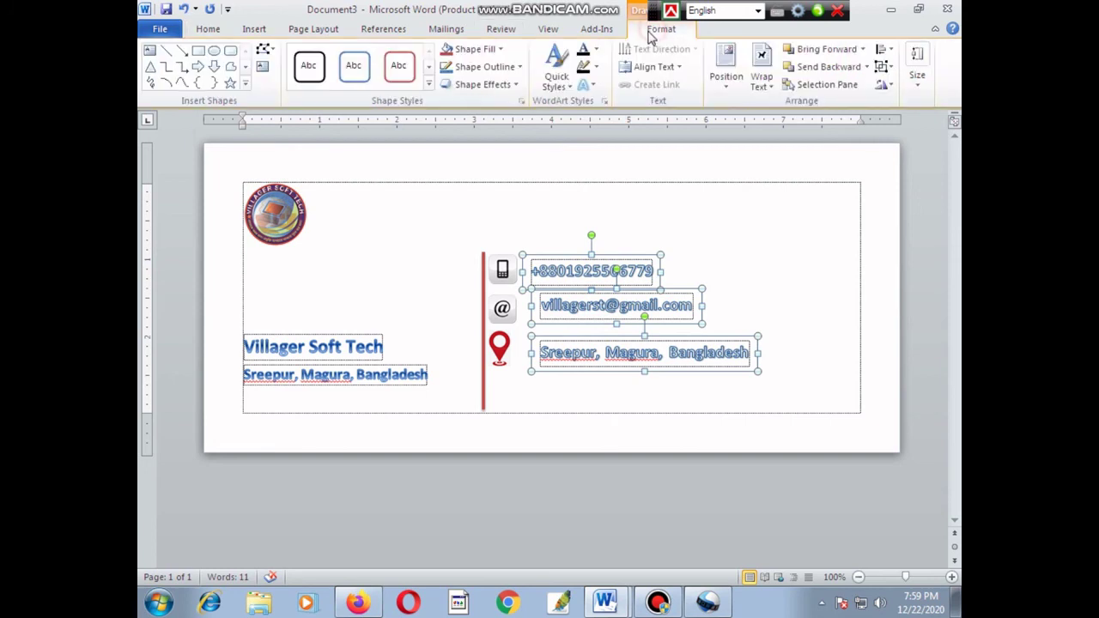
left_click(889, 53)
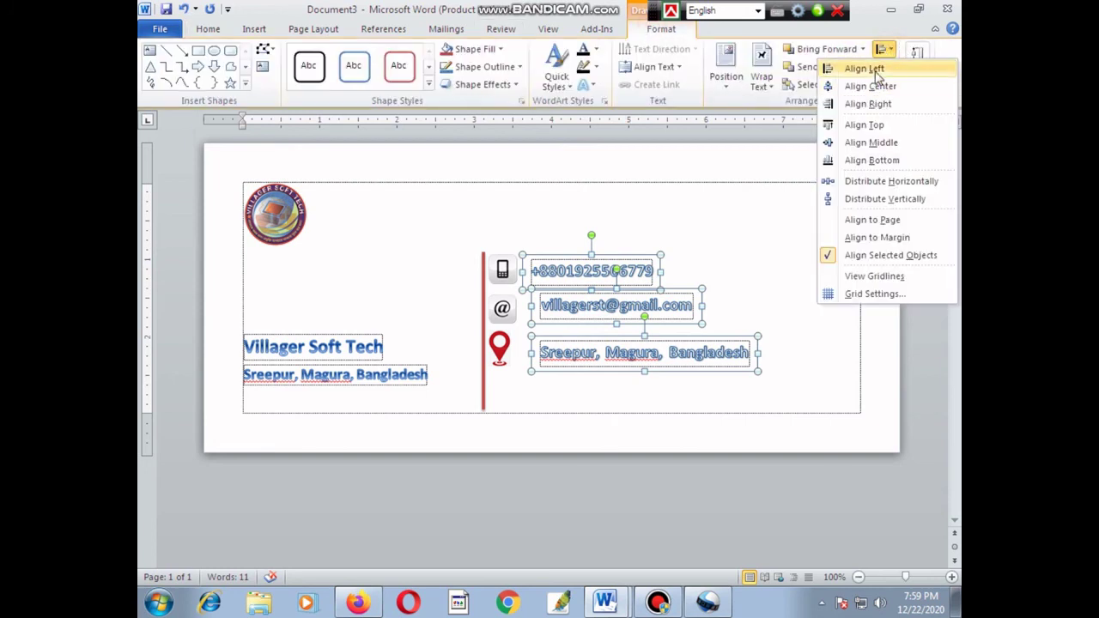
left_click(876, 74)
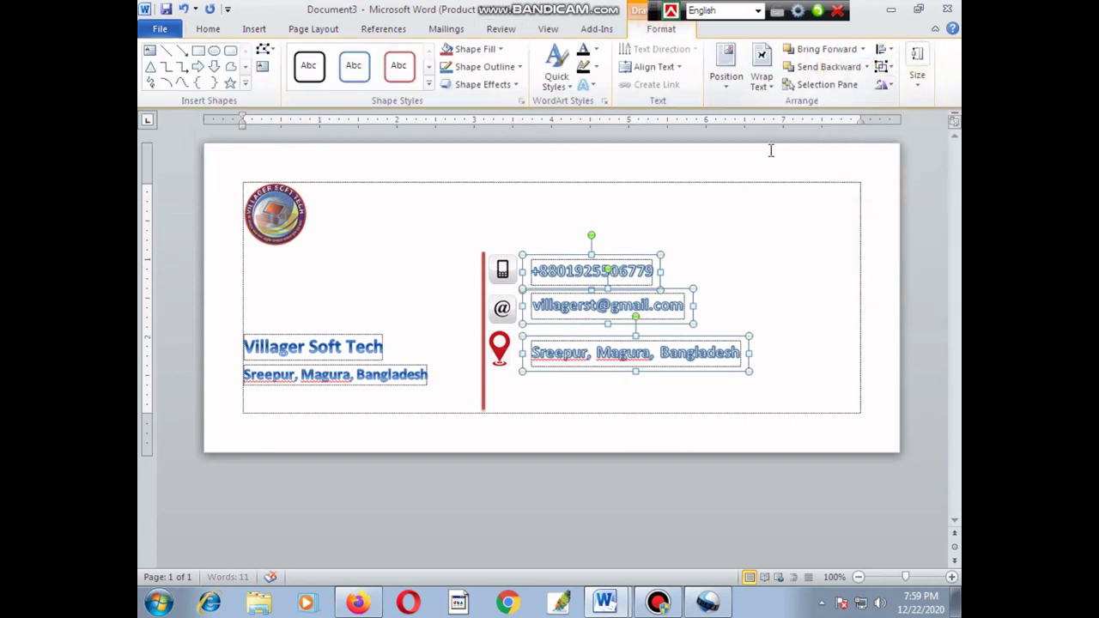
left_click(724, 244)
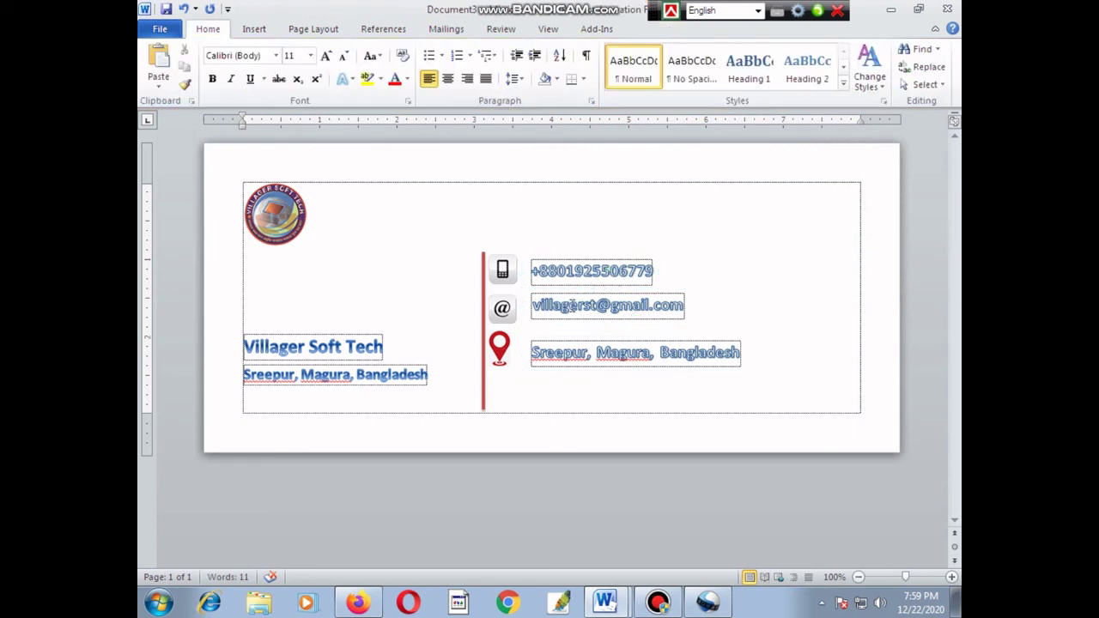
Step: Nudge the address text box up slightly, closer beneath the e-mail line
left_click(577, 347)
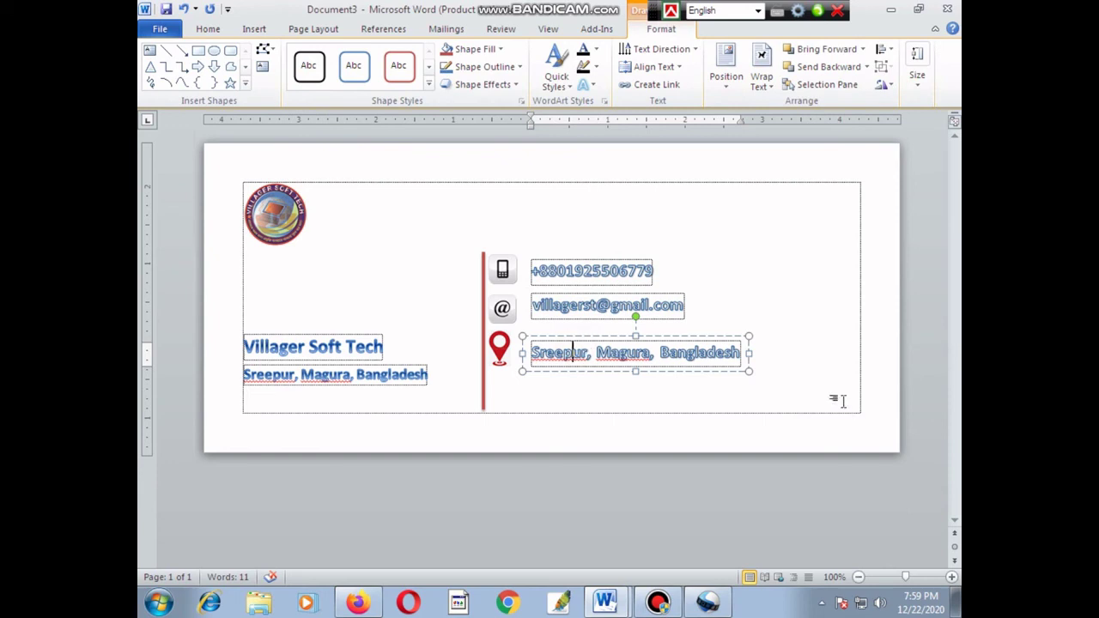
left_click(556, 339)
key("Up")
key("Up")
key("Up")
key("Up")
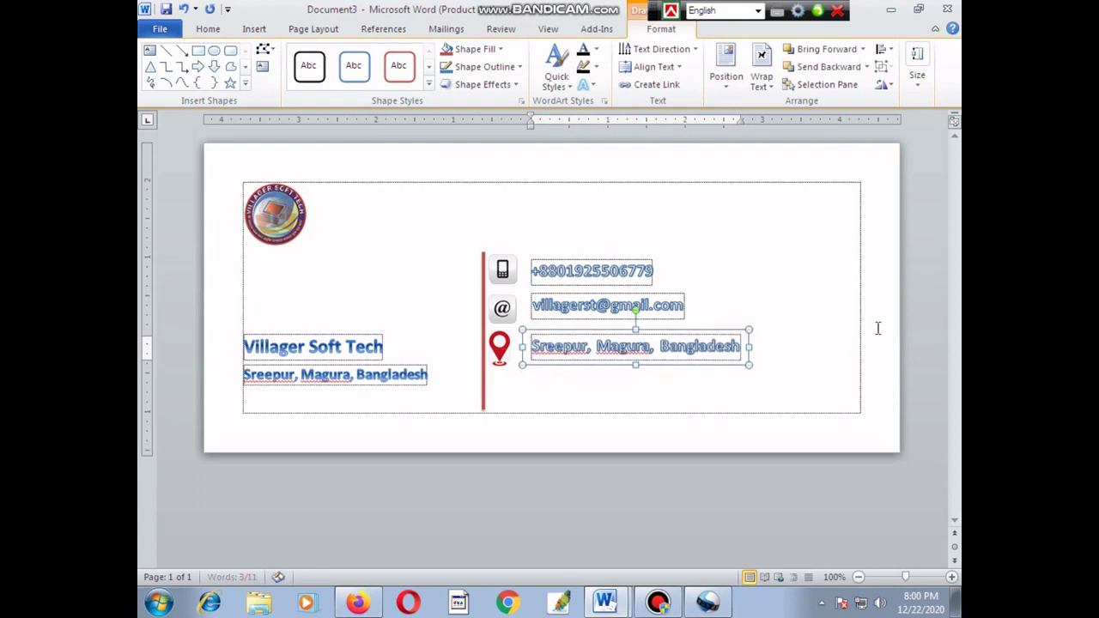
left_click(799, 282)
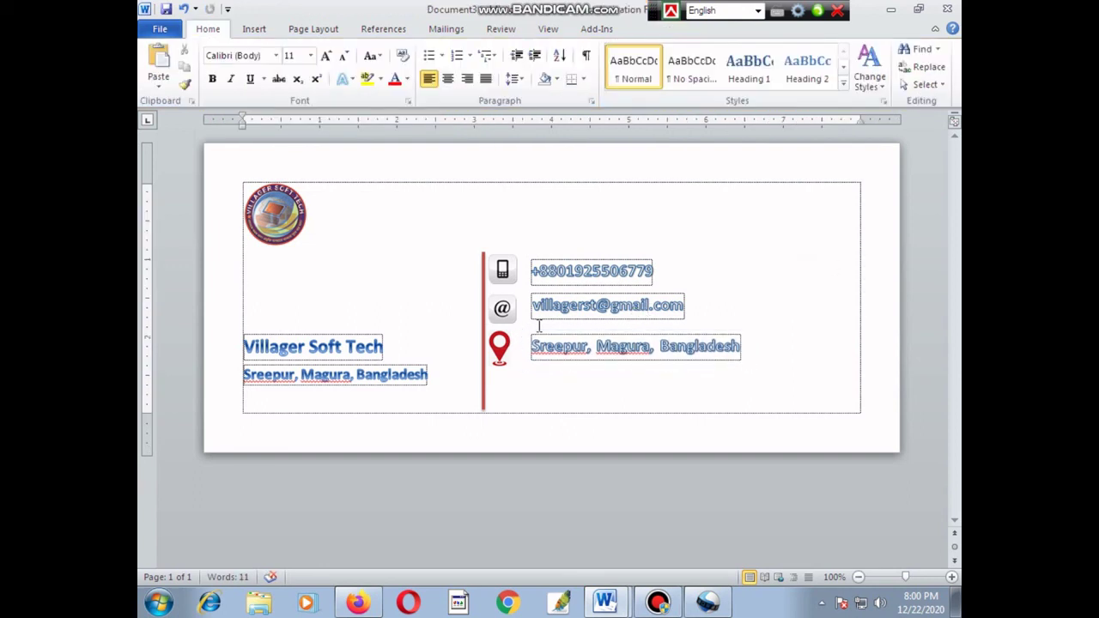
Step: Move all three contact icons and their text boxes down together, four nudges
left_click(503, 271)
left_click(505, 309, "shift")
left_click(499, 348, "shift")
left_click(613, 272, "shift")
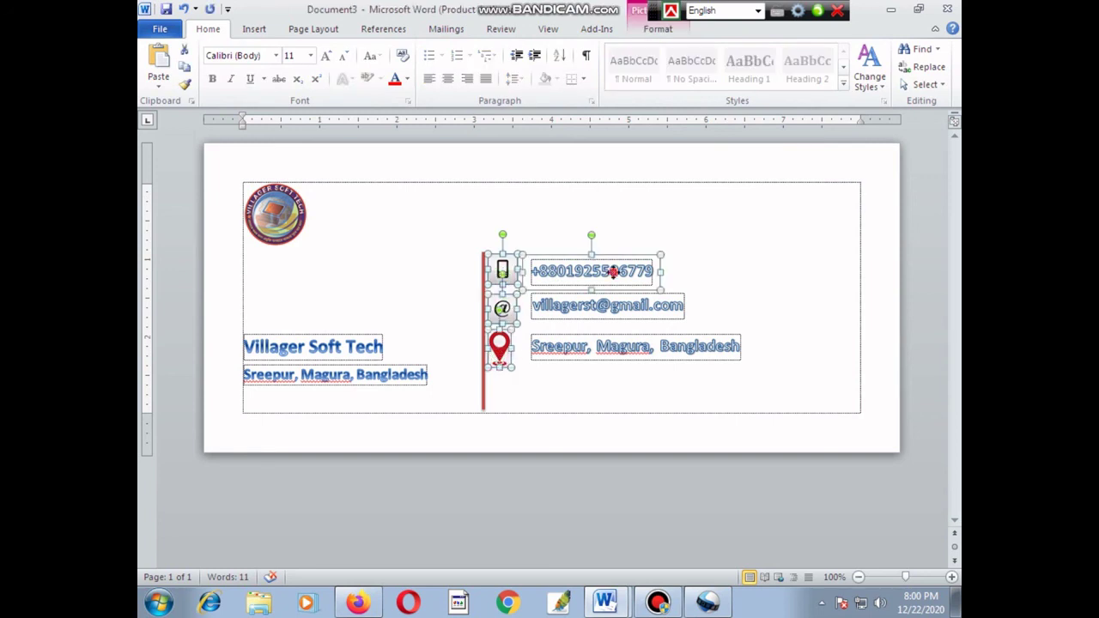
left_click(587, 307, "shift")
left_click(579, 346, "shift")
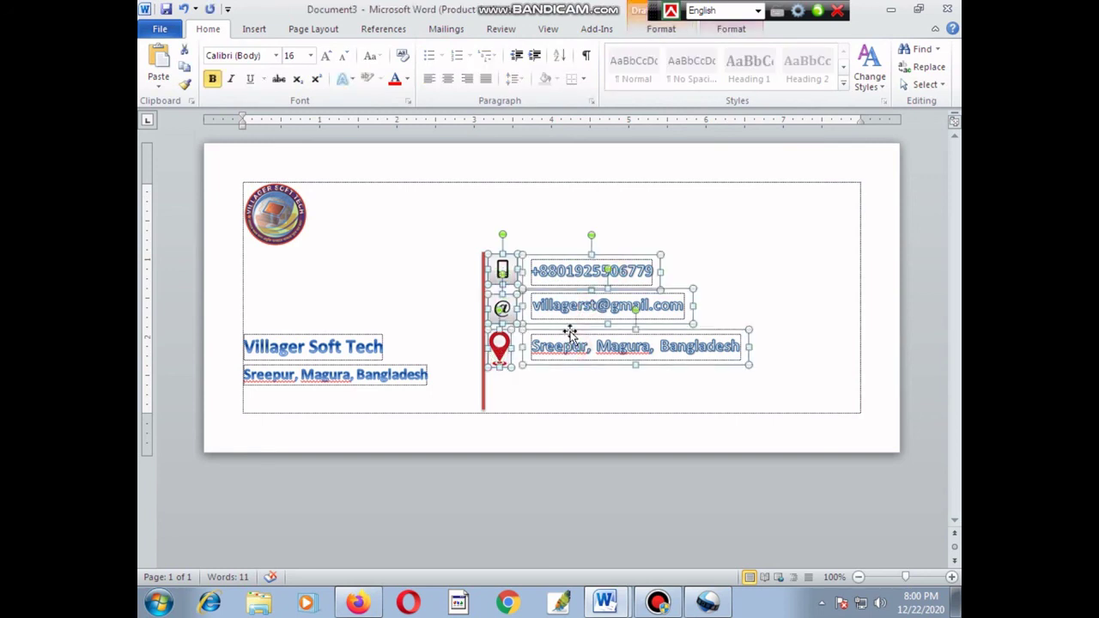
key("Down")
key("Down")
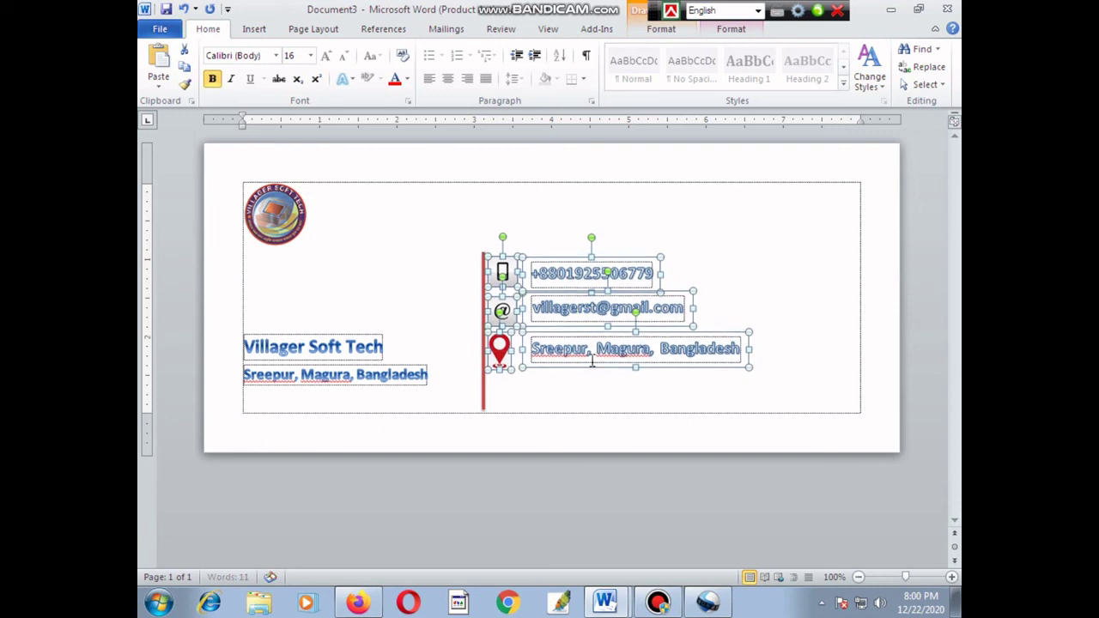
key("Down")
key("Down")
key("Down")
key("Down")
key("Down")
key("Down")
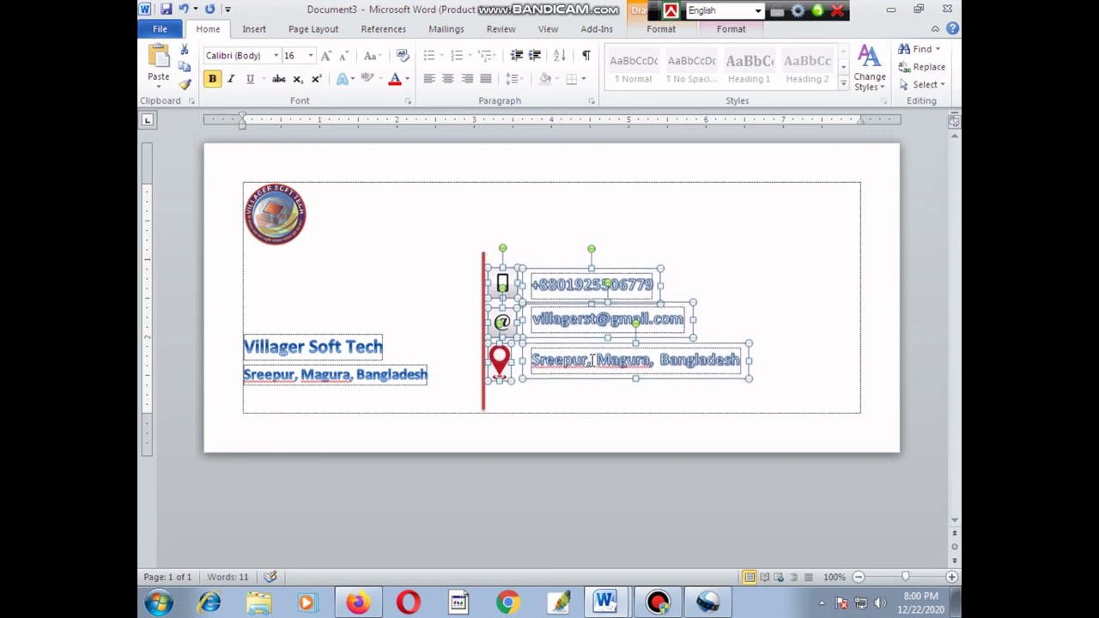
key("Down")
key("Down")
key("Down")
key("Down")
key("Down")
key("Down")
key("Down")
key("Down")
key("Down")
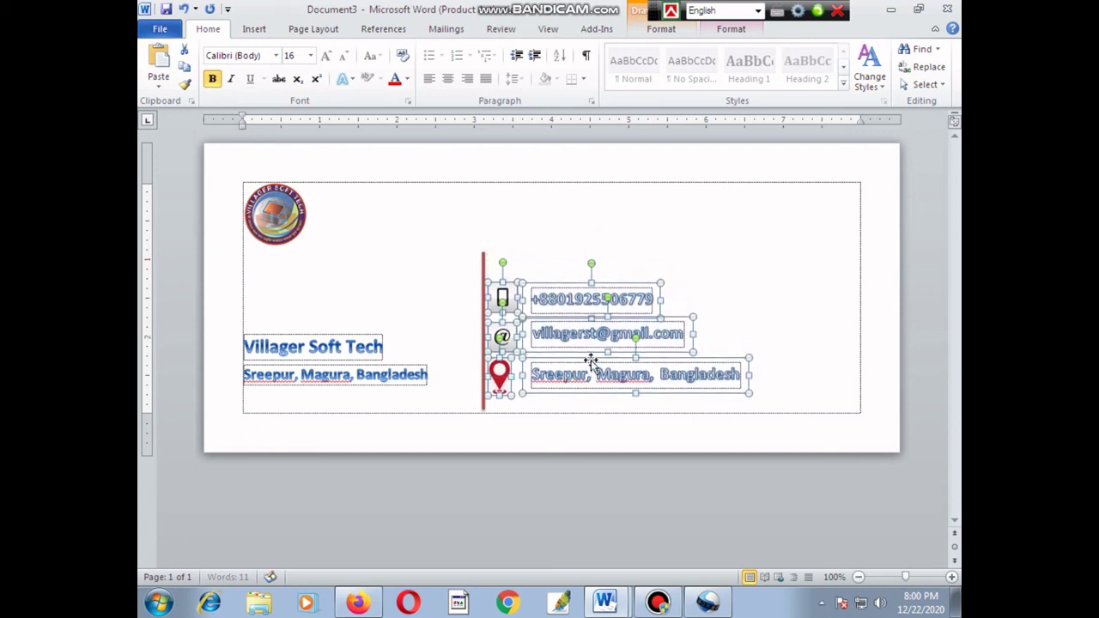
key("Down")
key("Down")
key("Down")
key("Down")
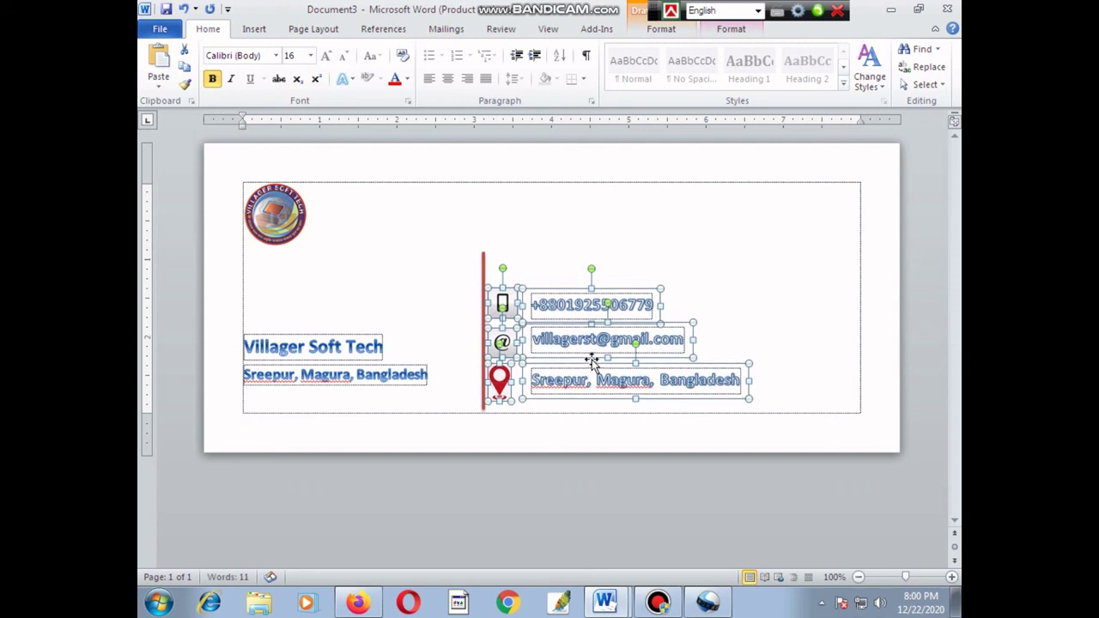
Step: Shift the contact text boxes slightly left, closer to their icons
left_click(504, 310, "ctrl")
left_click(509, 383, "ctrl")
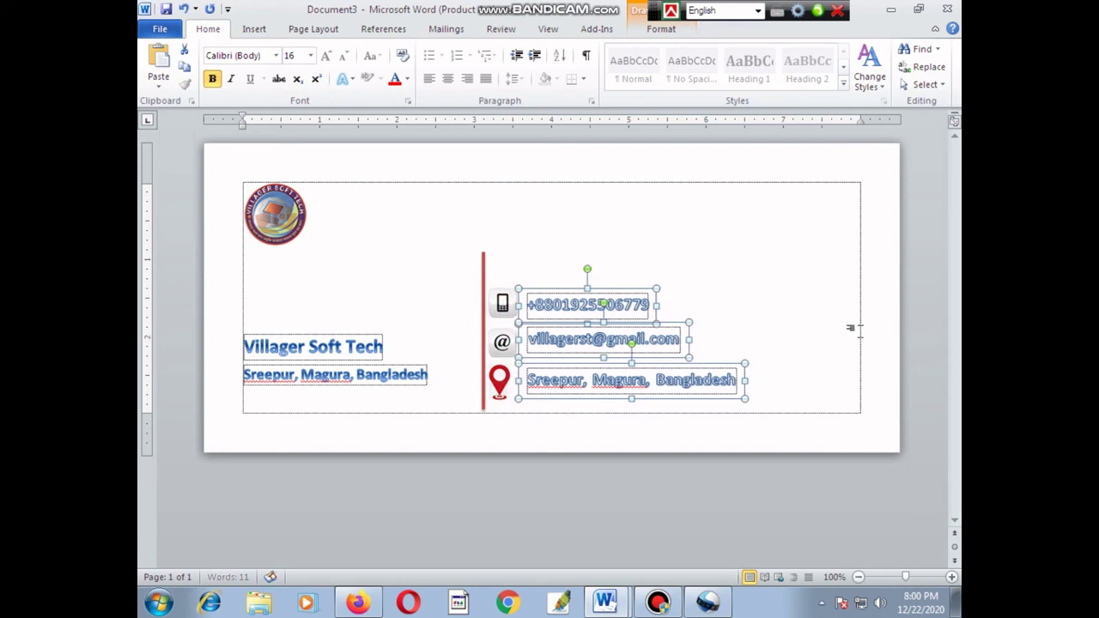
key("Left")
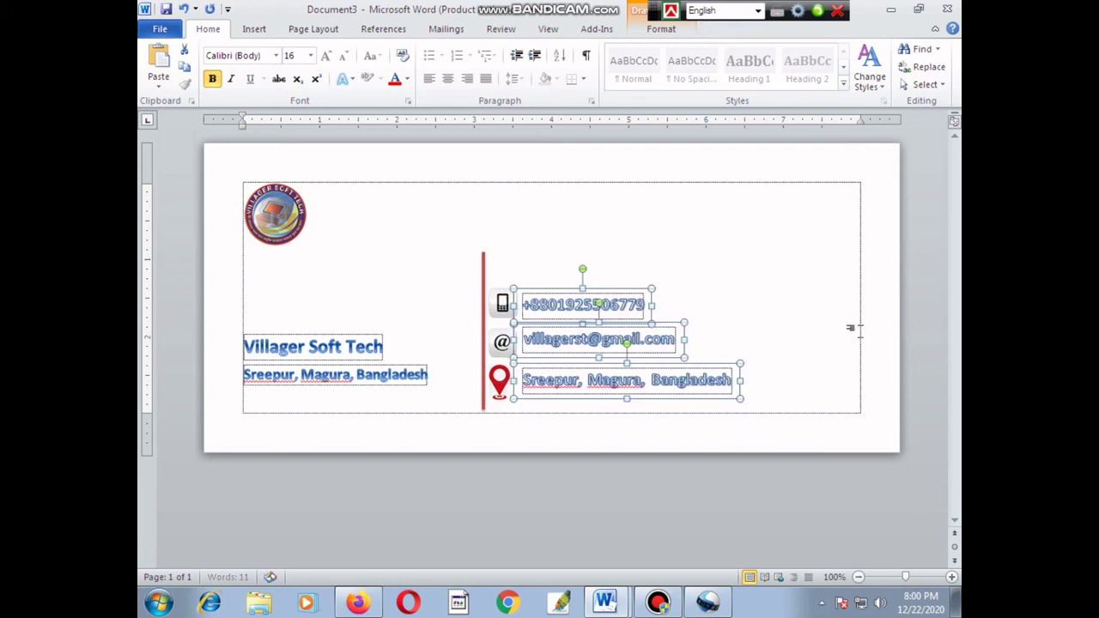
key("Right")
key("Right")
left_click(782, 322)
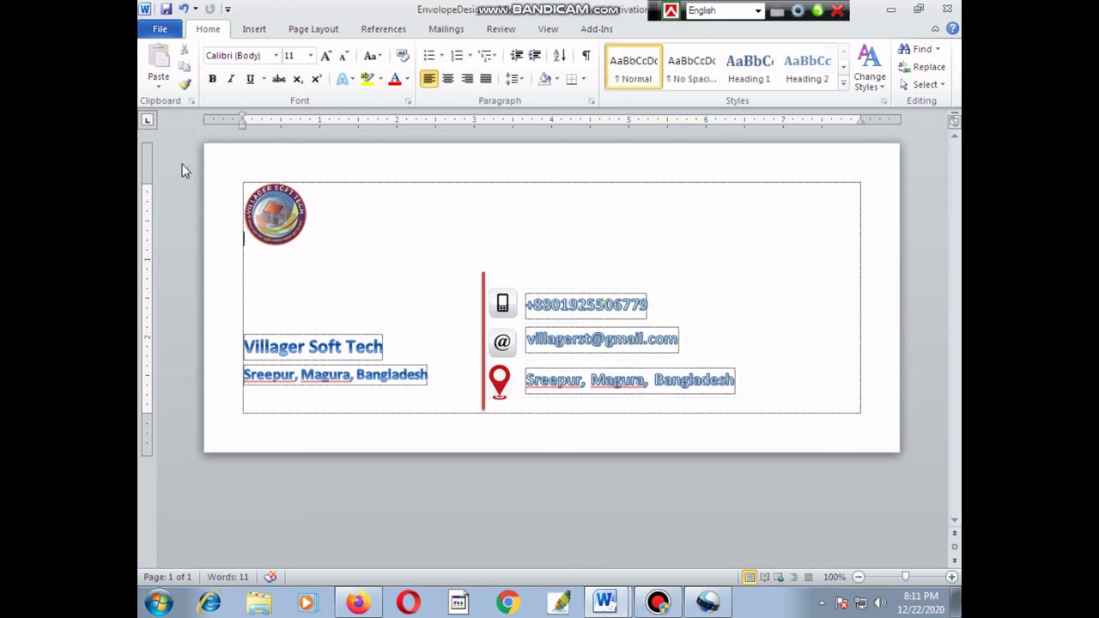
left_click(168, 32)
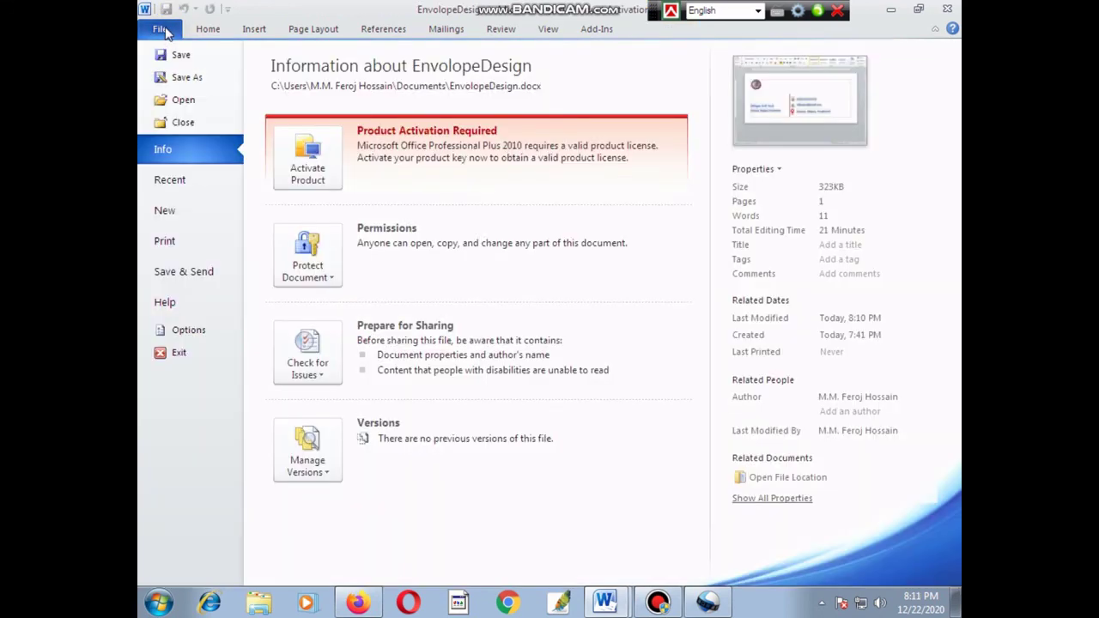
left_click(170, 244)
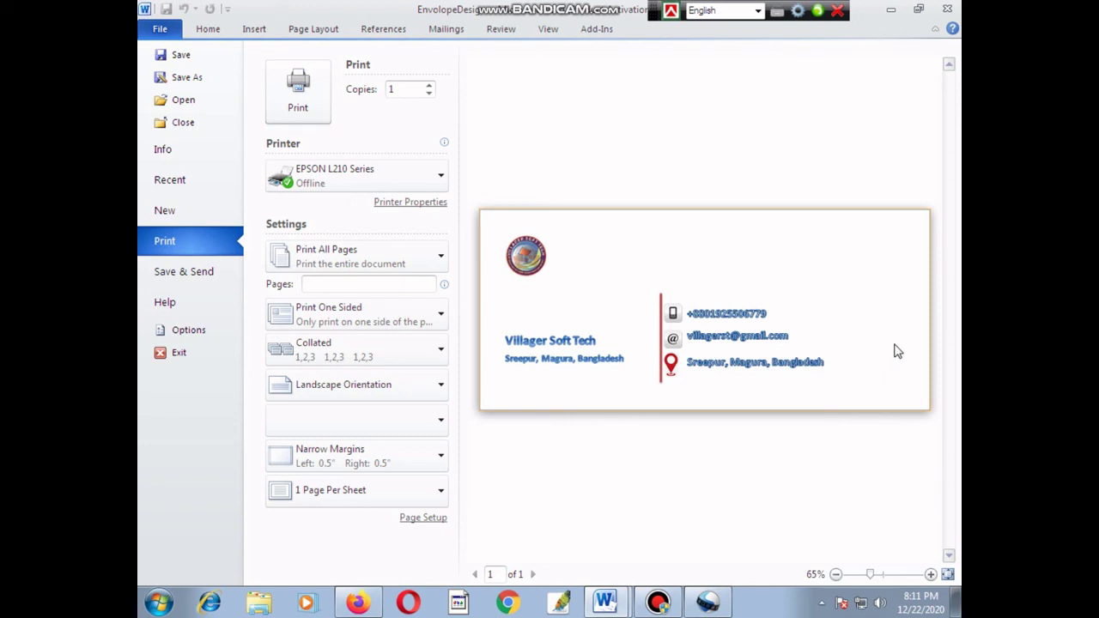
left_click(211, 29)
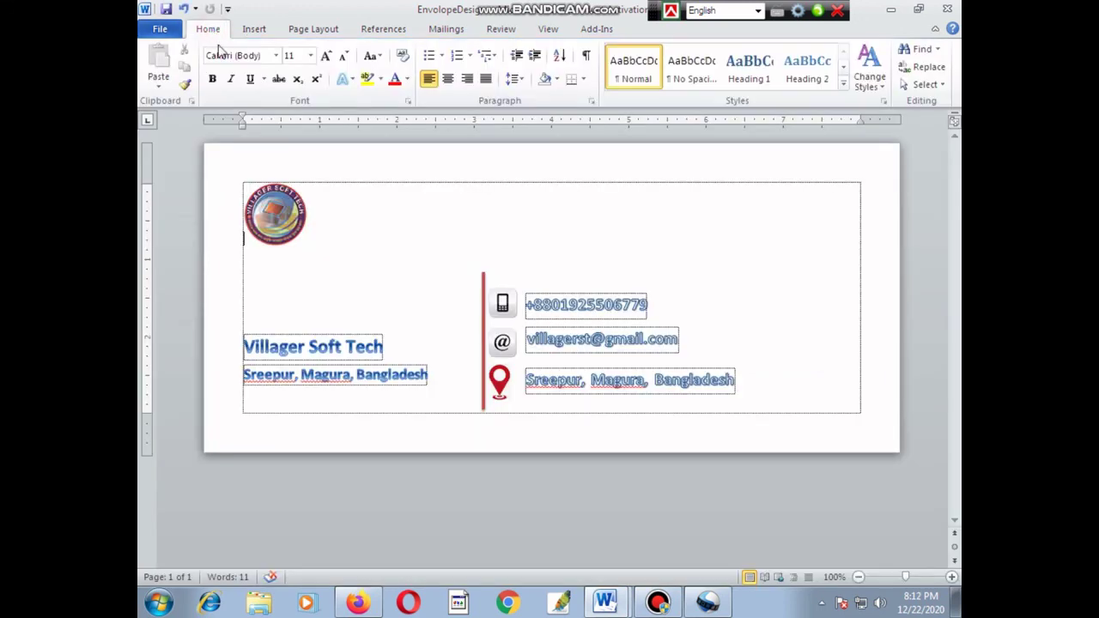